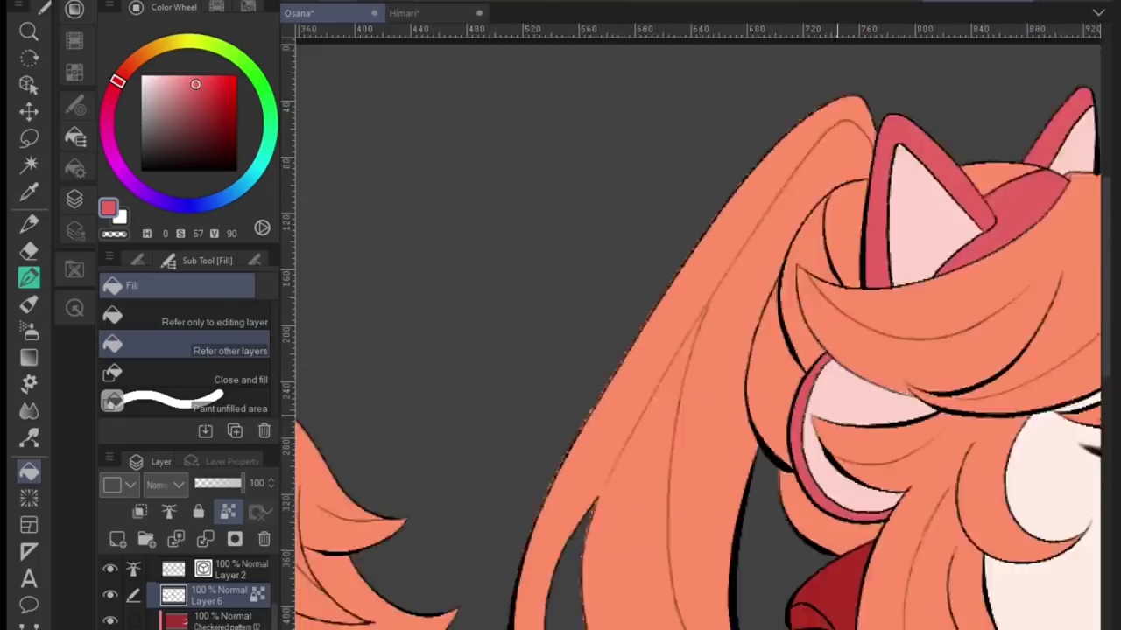
Clean up the full-body figure's cat-ear colouring, finish its light pink fills, and save the drawing
key(p)
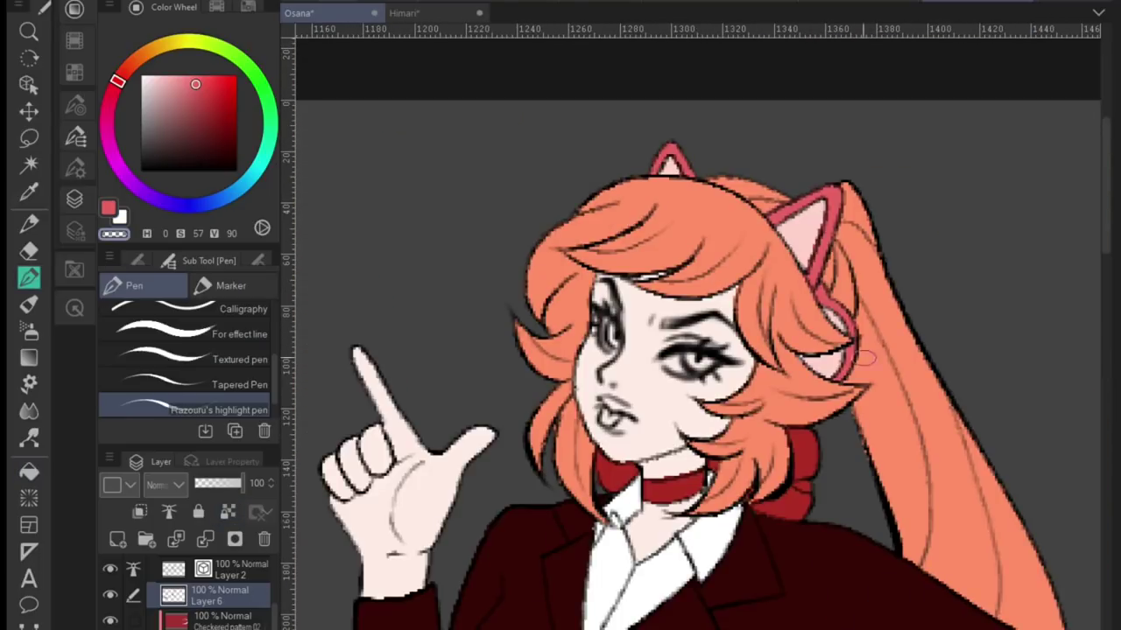
key(g)
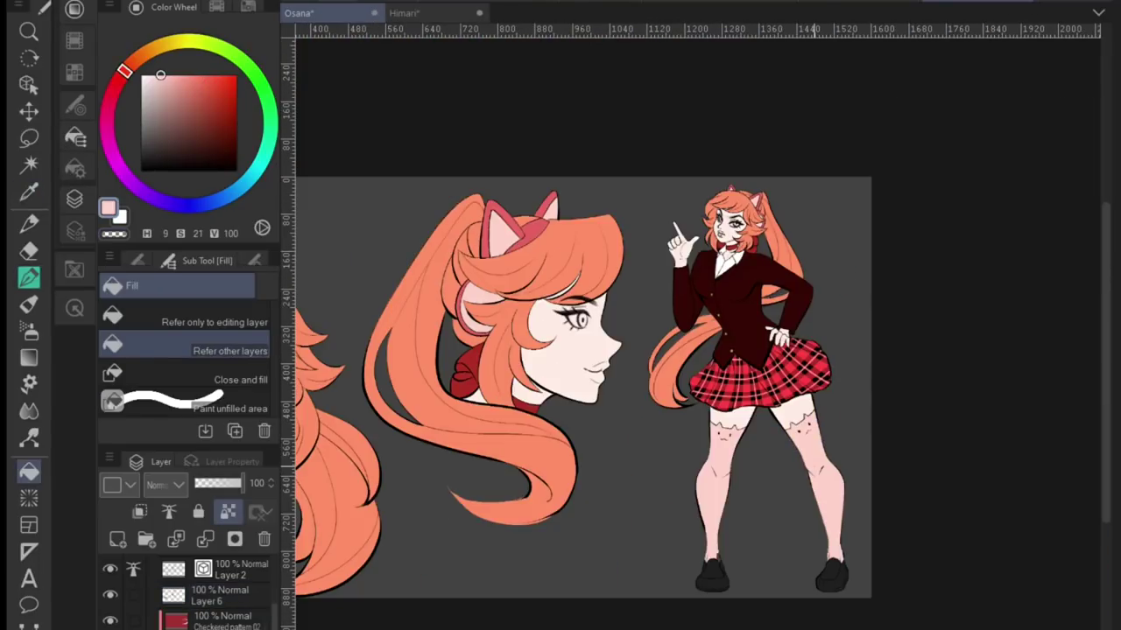
key(w)
key(ctrl+s)
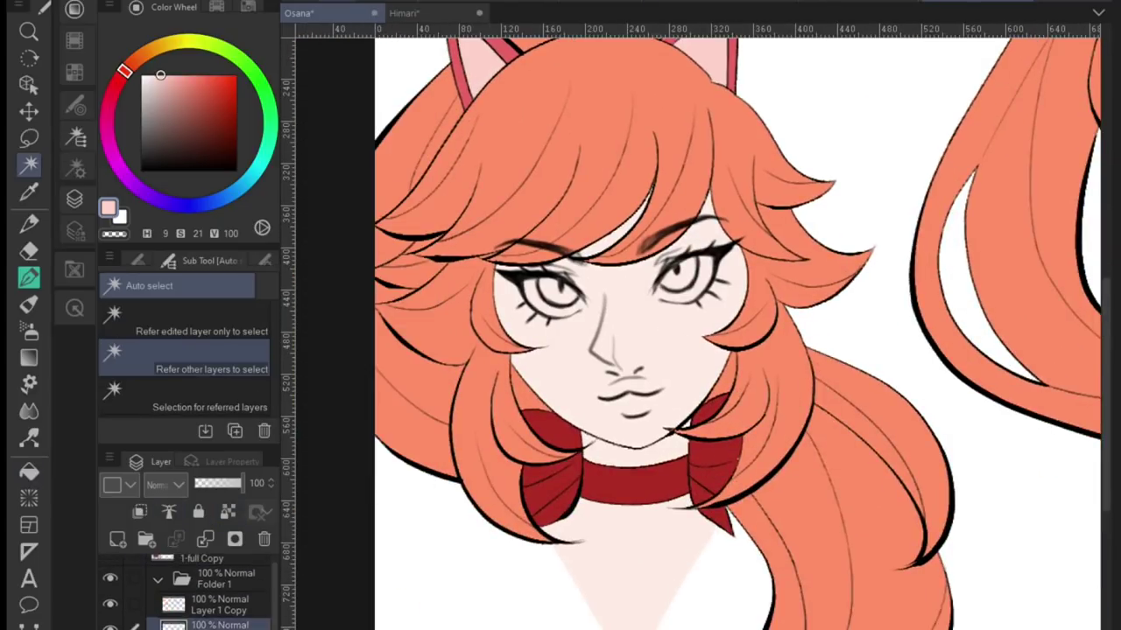
Paint the eye whites of the front-facing head white with the highlight pen
key(p)
scroll(613, 271, up, 3)
key(x)
mouse_move(422, 255)
mouse_down()
mouse_move(460, 302)
mouse_move(585, 322)
mouse_up()
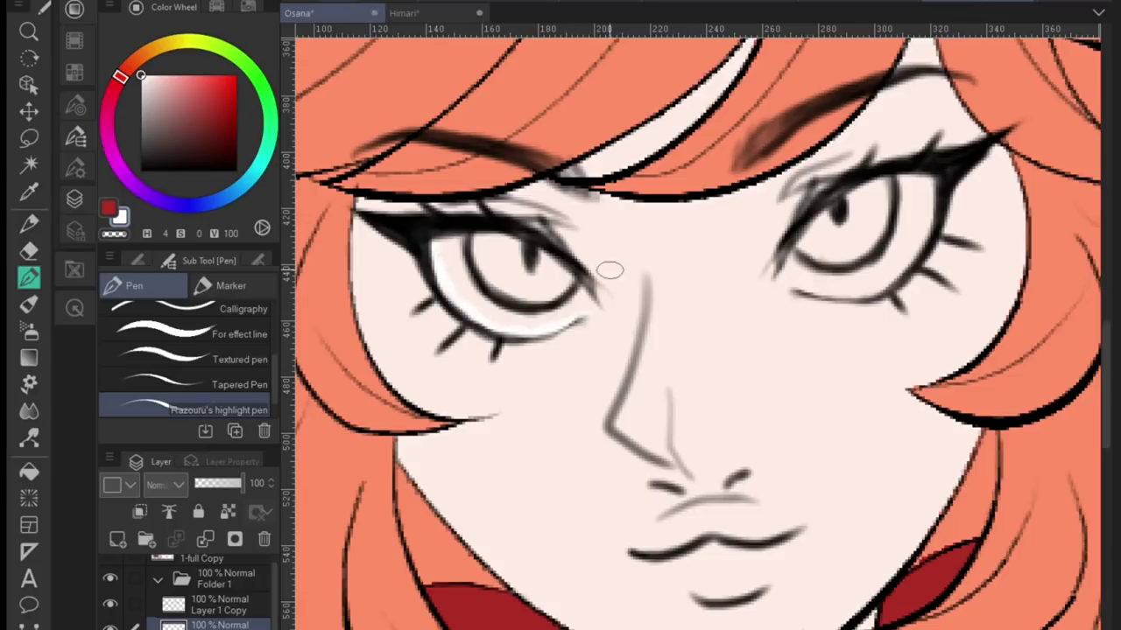
drag(477, 235, 521, 241)
Paint the eye white of the side-profile head white with the highlight pen
scroll(519, 241, down, 3)
scroll(753, 315, up, 3)
mouse_move(692, 350)
mouse_down()
mouse_move(701, 383)
mouse_move(788, 390)
mouse_up()
scroll(777, 324, down, 3)
scroll(1051, 219, up, 3)
key(e)
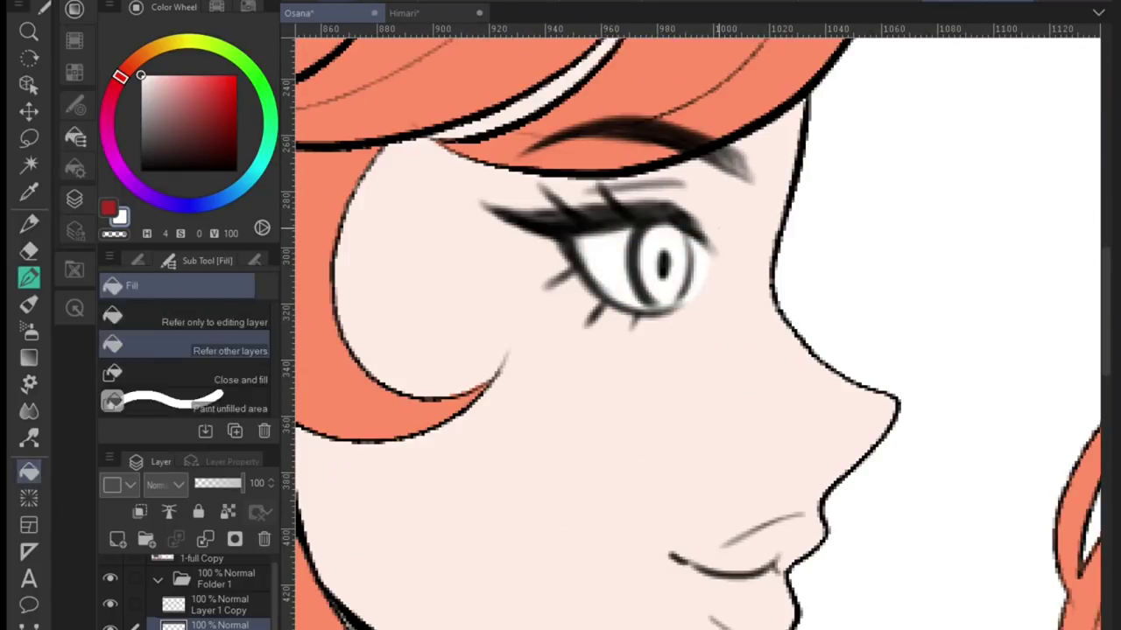
Paint the full-body figure's eye whites white with the highlight pen
key(p)
scroll(823, 359, up, 3)
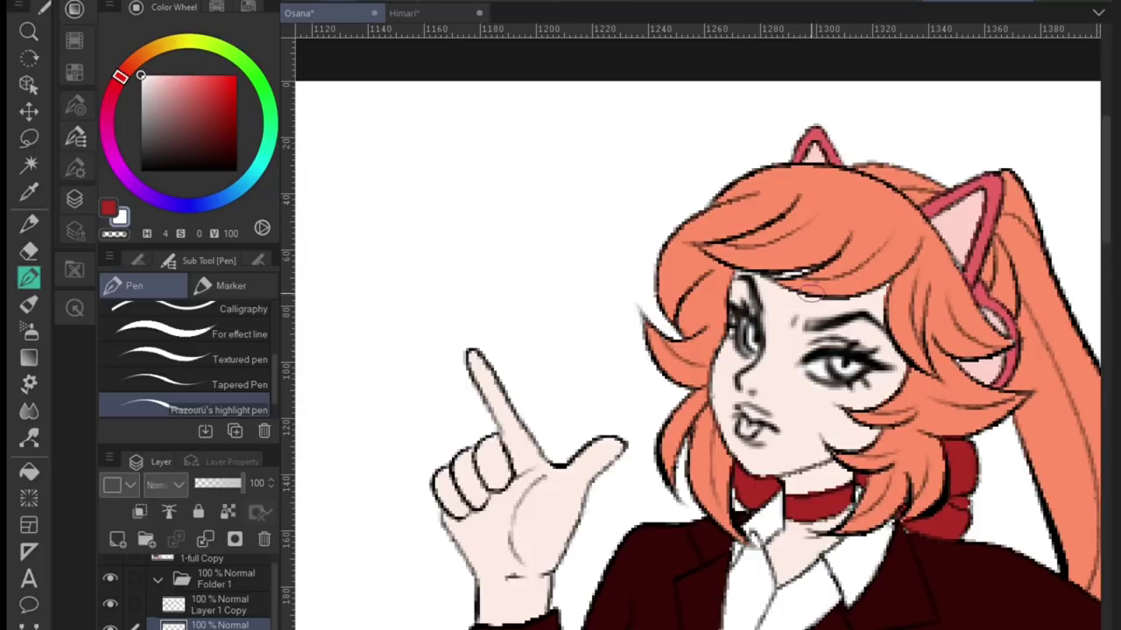
scroll(744, 368, down, 3)
scroll(745, 367, up, 3)
Colour the full-body figure's tongue red and save the drawing
click(217, 7)
drag(736, 420, 754, 429)
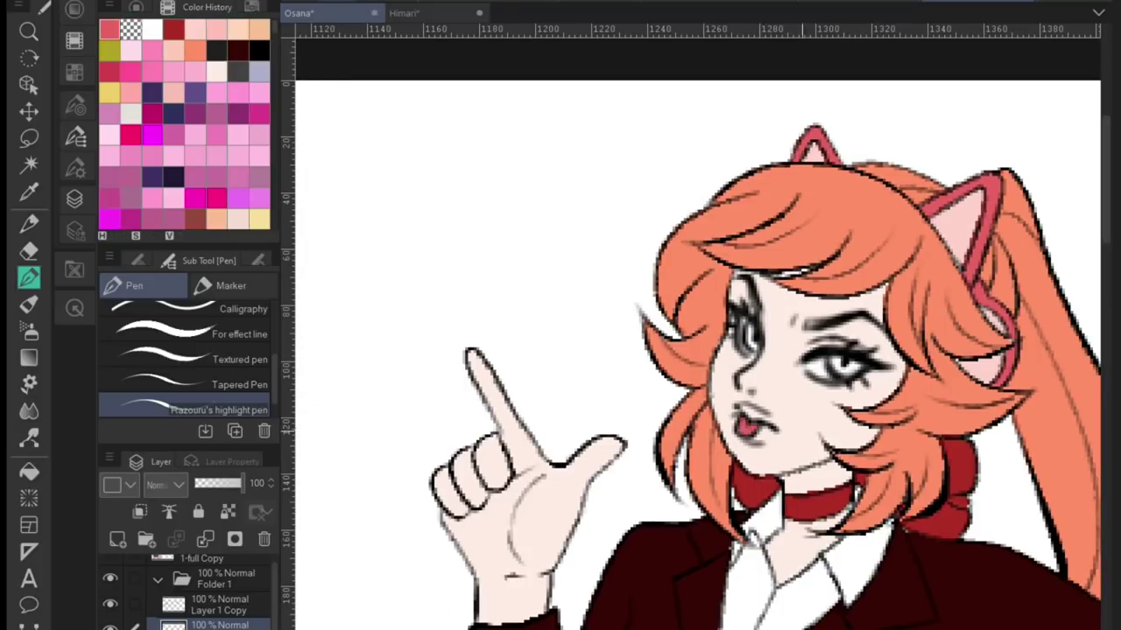
key(ctrl+s)
scroll(697, 350, down, 3)
scroll(698, 350, up, 3)
scroll(701, 333, down, 3)
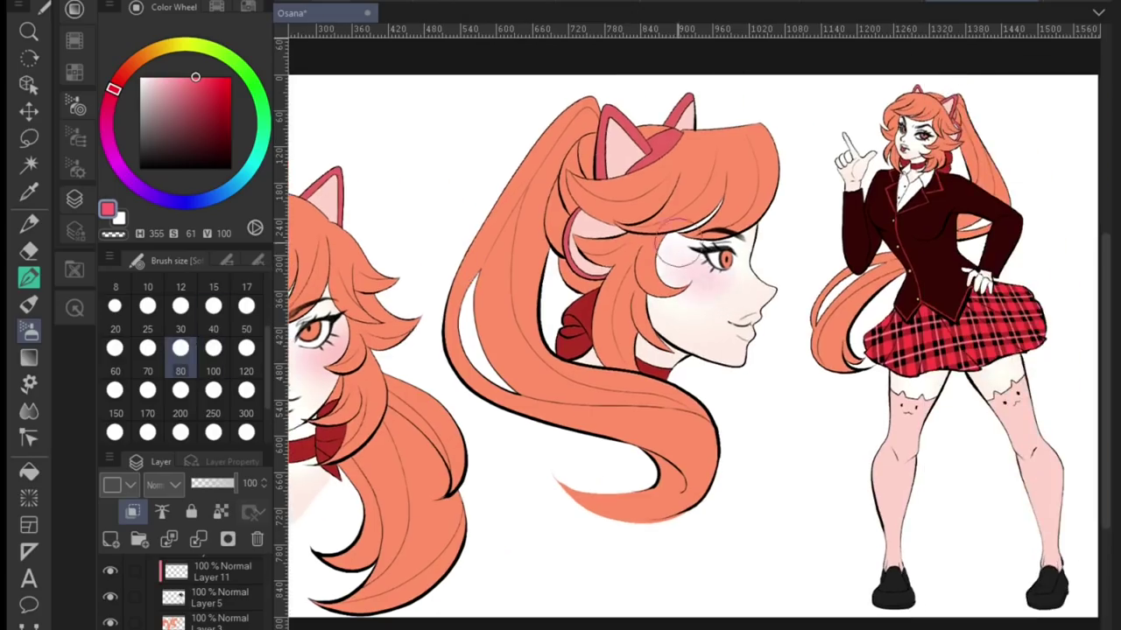
Airbrush pink blush onto the noses of the profile and front-facing heads at brush size 40
scroll(480, 380, up, 2)
key(bracketright)
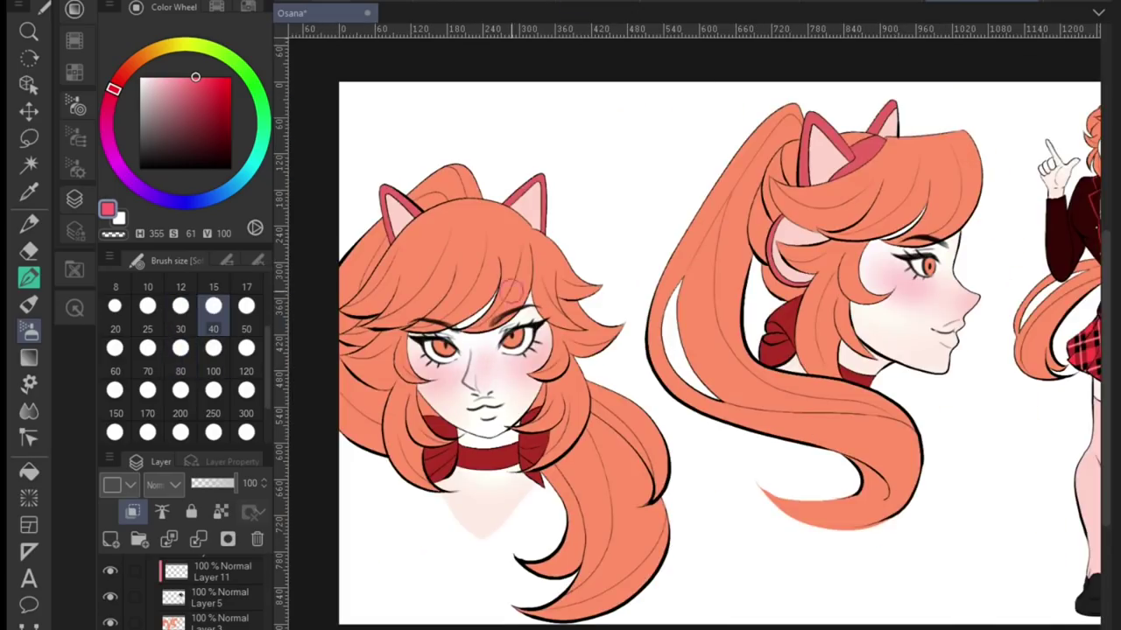
scroll(488, 390, down, 3)
scroll(562, 418, up, 3)
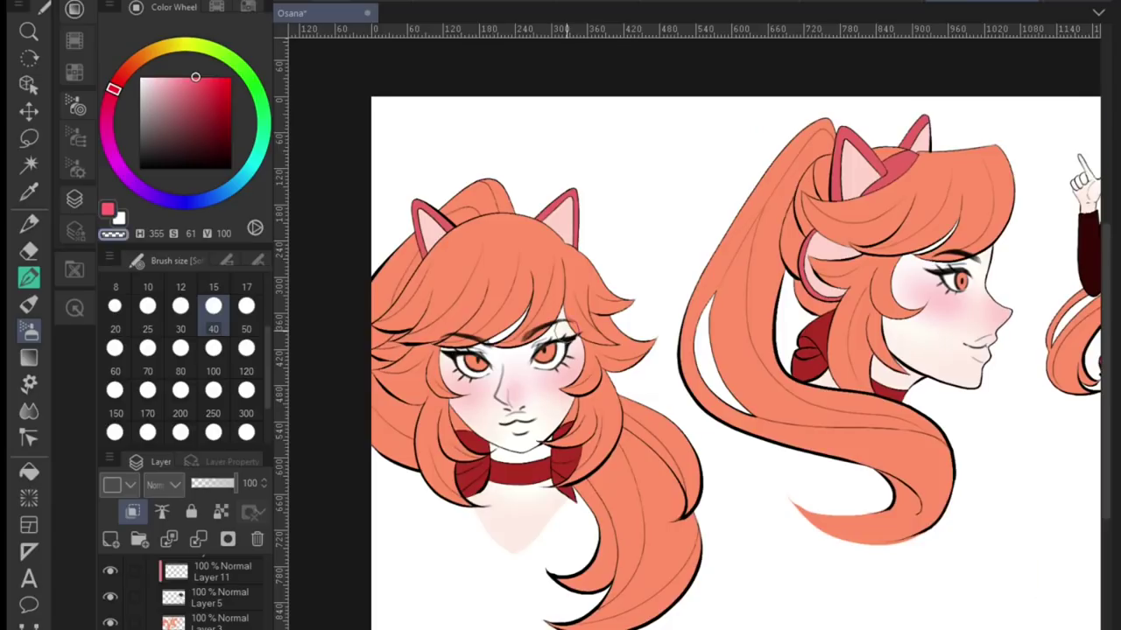
Airbrush pink blush onto the full-body figure's face at brush size 15
scroll(692, 363, right, 5)
scroll(691, 363, up, 2)
key(bracketleft)
key(bracketleft)
key(bracketleft)
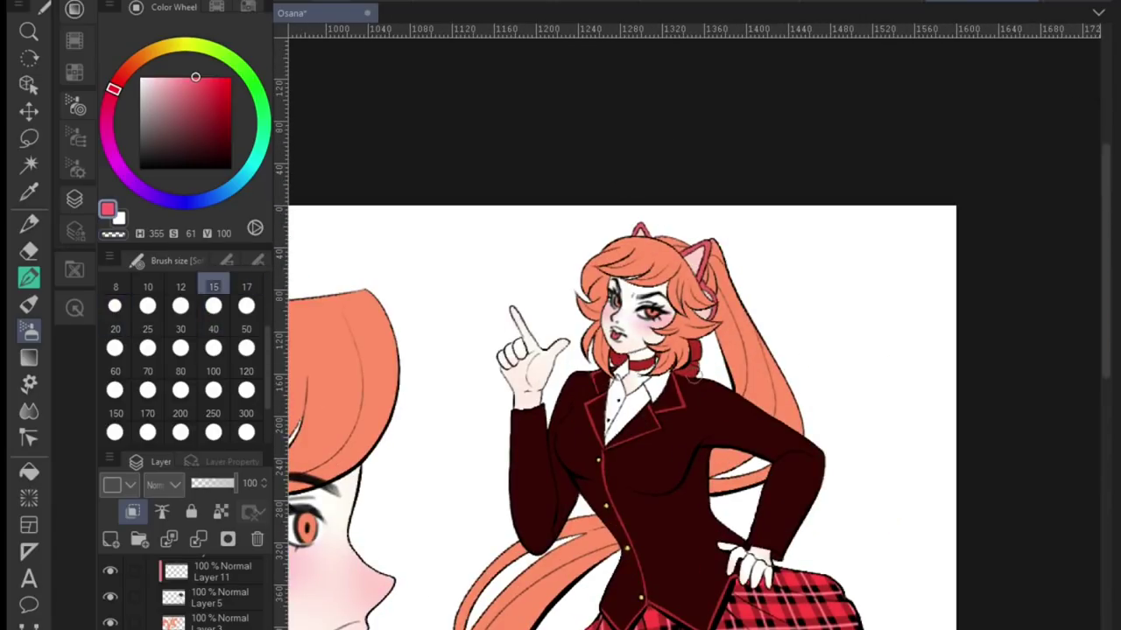
Strengthen the pink blush on the front and profile faces with the airbrush at size 100
scroll(681, 286, down, 3)
scroll(458, 271, up, 2)
key(bracketright)
key(bracketright)
key(bracketright)
scroll(457, 276, down, 3)
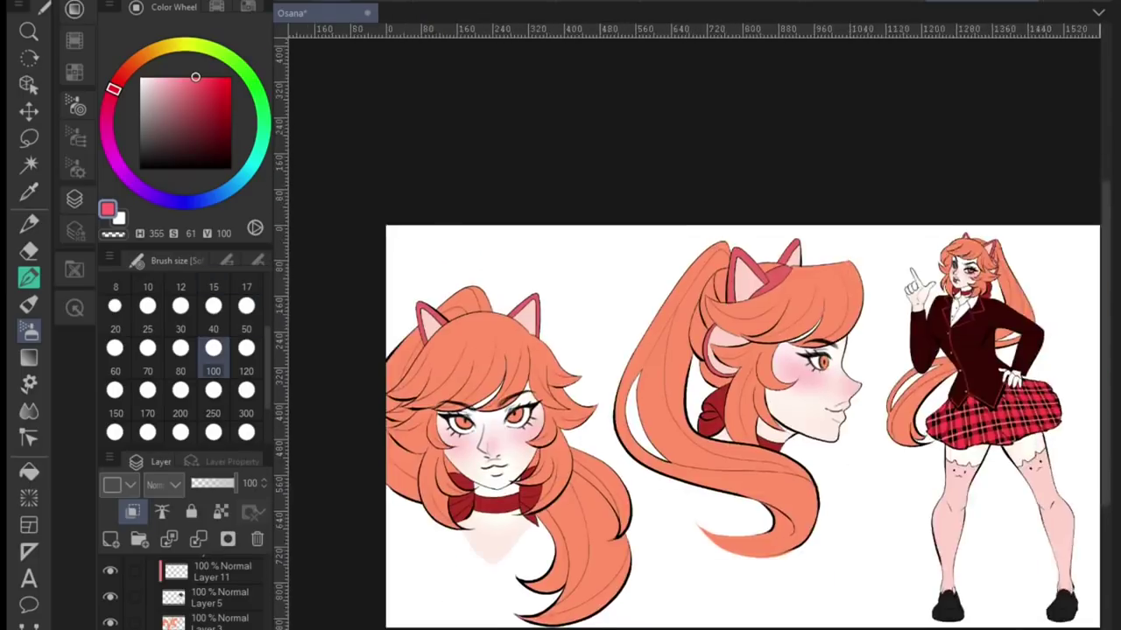
Tint the front-facing head's lips and the full-body figure's raised hand pink with the airbrush at size 40
scroll(639, 531, up, 4)
key(bracketleft)
key(bracketleft)
key(bracketleft)
key(bracketleft)
key(bracketleft)
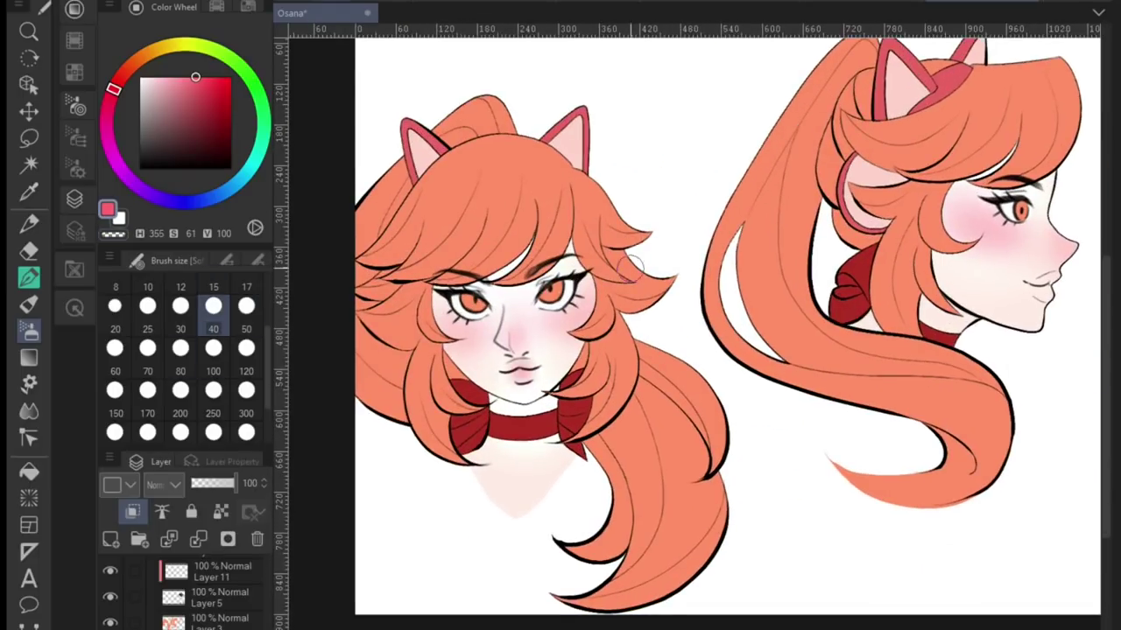
scroll(691, 324, right, 6)
scroll(1006, 262, up, 3)
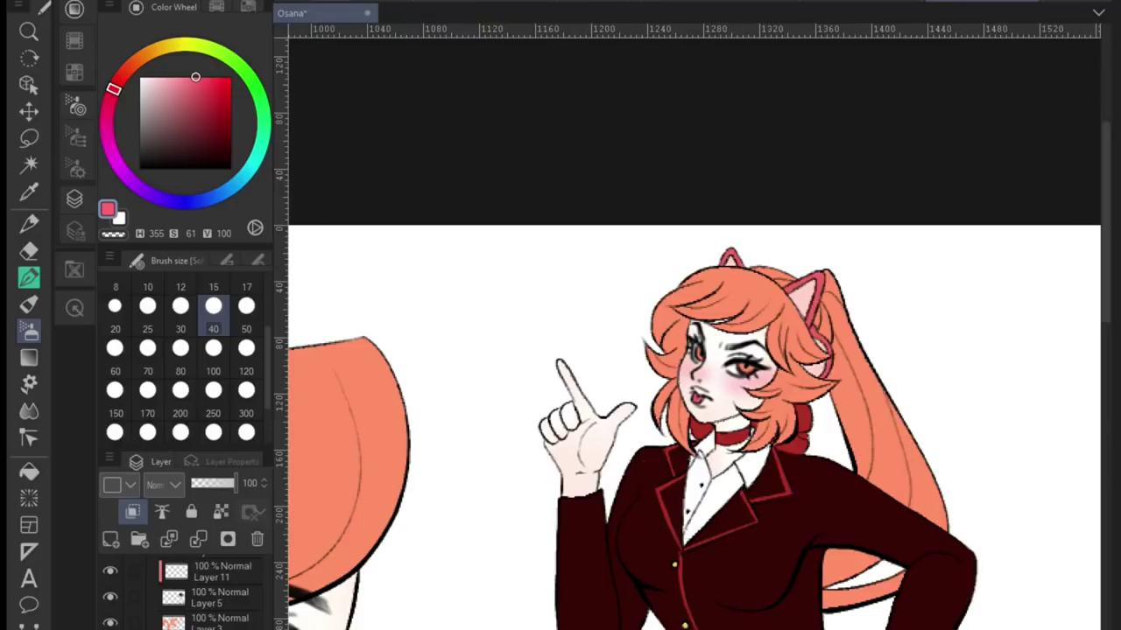
Deepen the pink on the lips of the front and profile heads with the airbrush at size 25
scroll(692, 351, left, 6)
scroll(692, 350, down, 3)
key(bracketleft)
scroll(692, 350, left, 6)
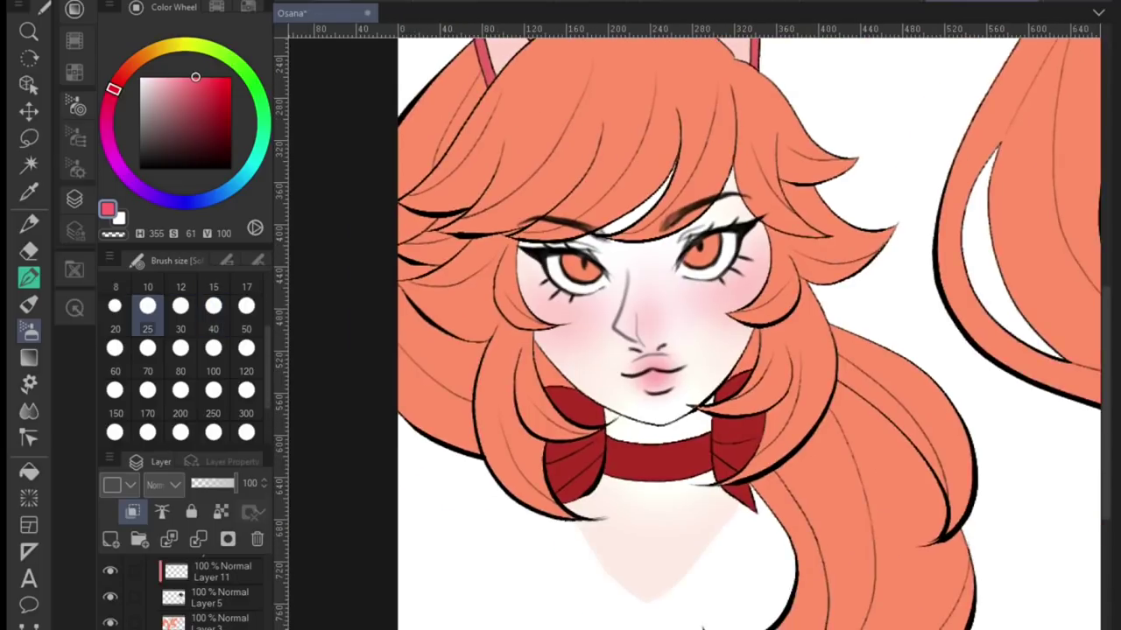
scroll(691, 350, down, 3)
scroll(692, 350, up, 1)
Pick a muted brown (H17 S40 V71) and airbrush skin shading onto the front head's neck at brush size 70
click(74, 40)
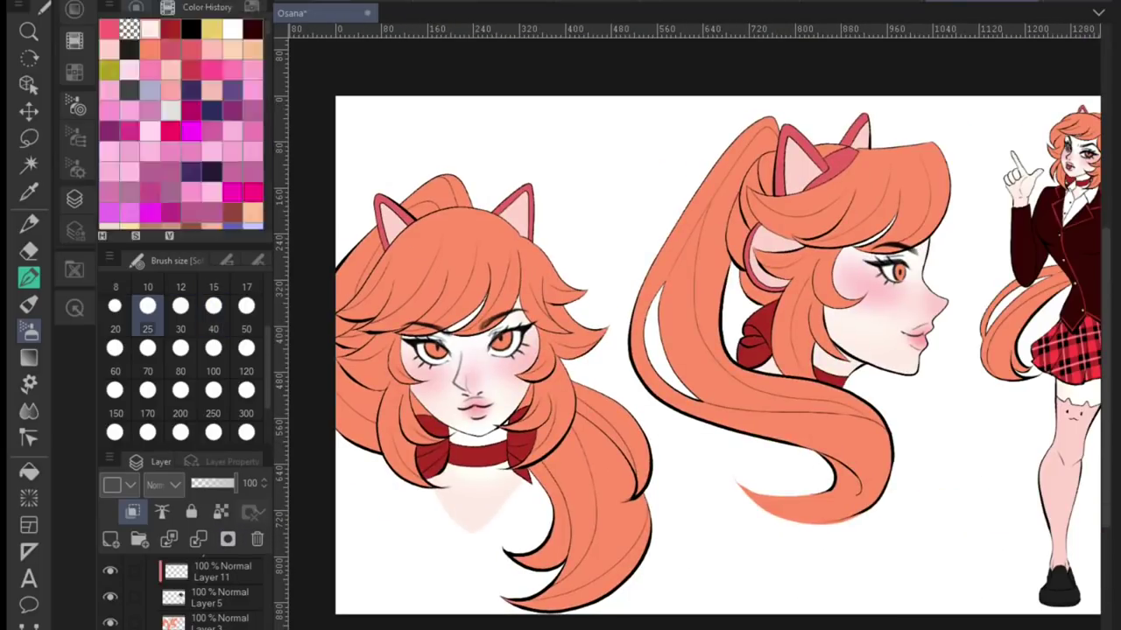
click(175, 131)
click(75, 8)
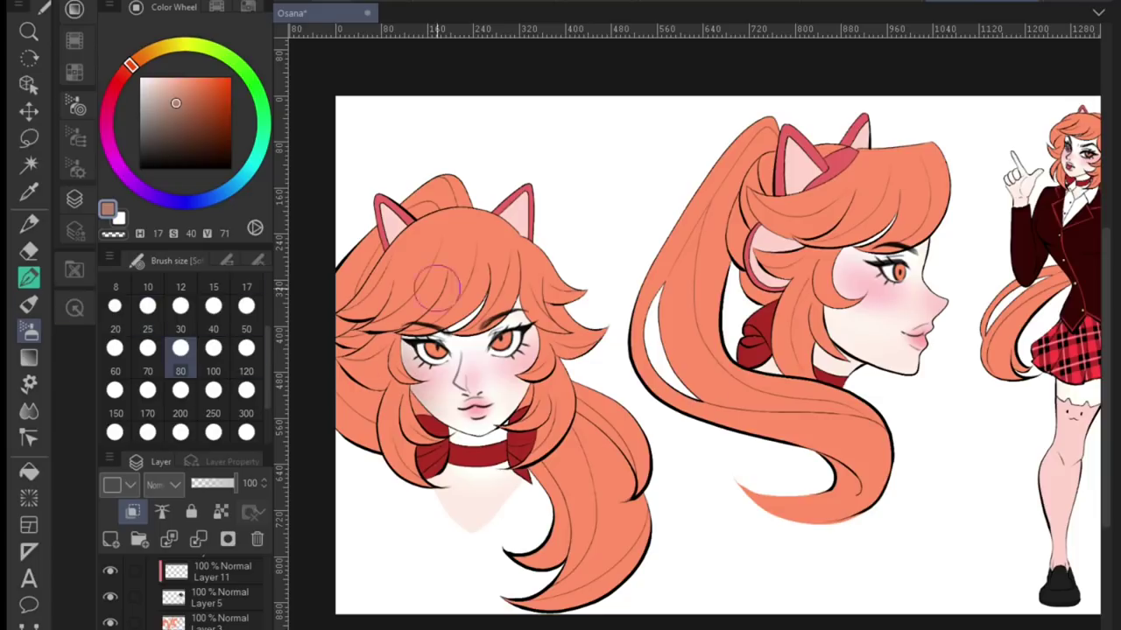
click(147, 348)
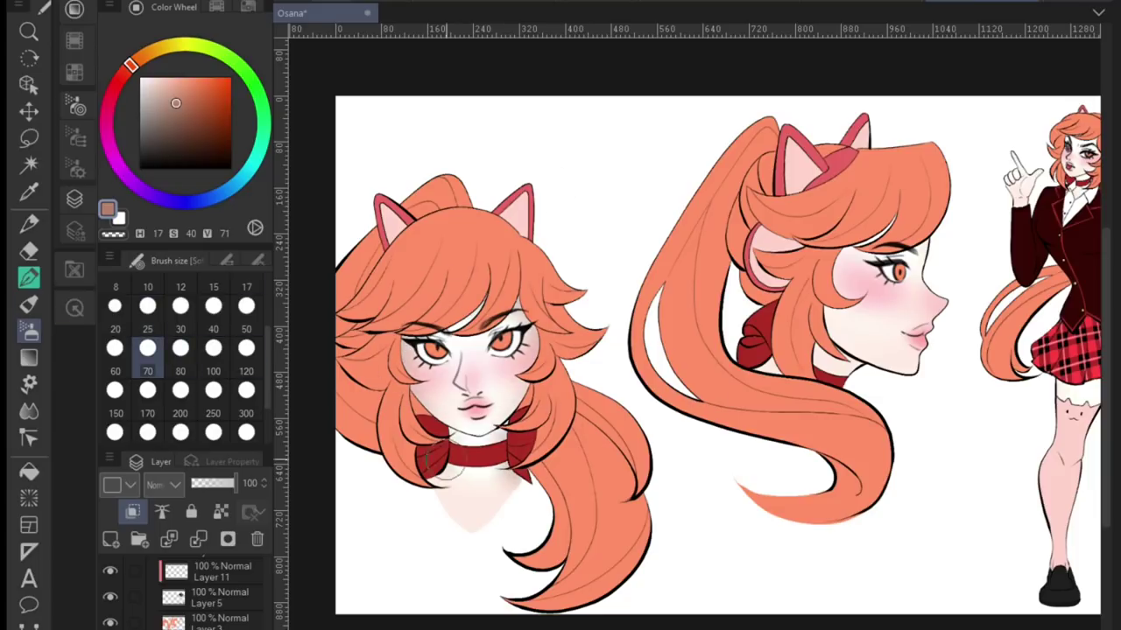
scroll(716, 354, up, 1)
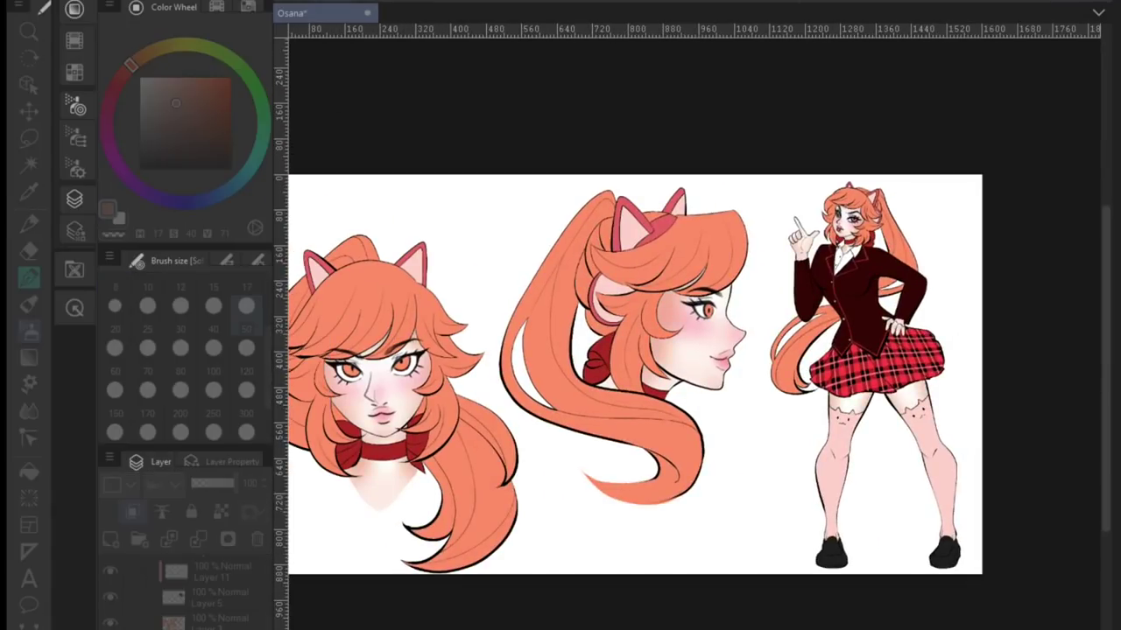
Soften the skin shading on the front and profile faces with the Blend tool at size 70
key(j)
click(137, 260)
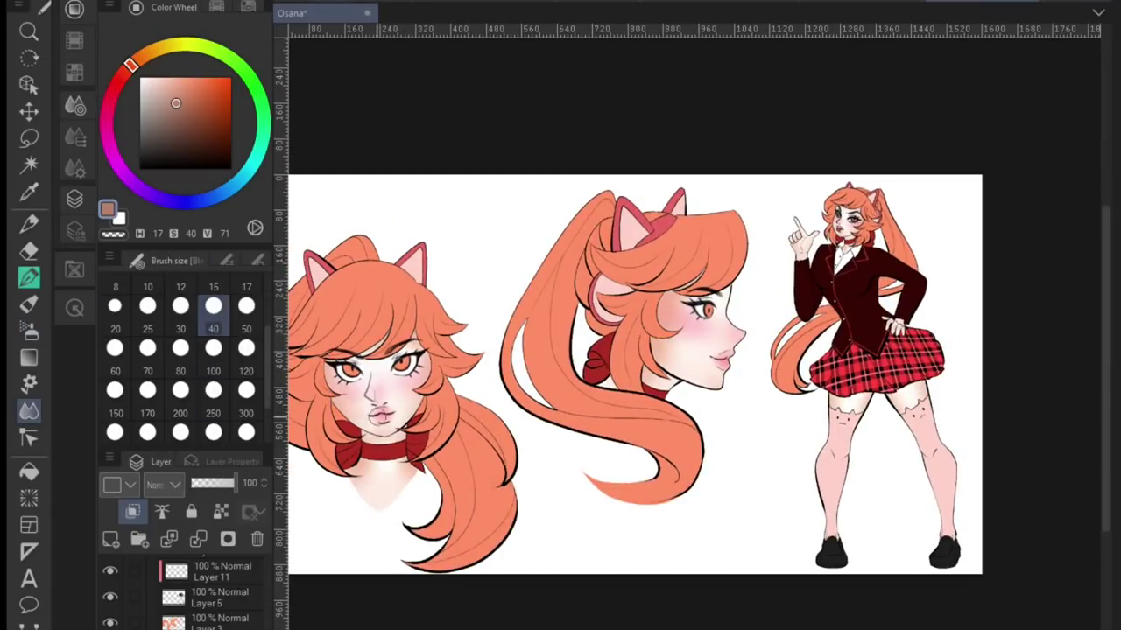
click(147, 349)
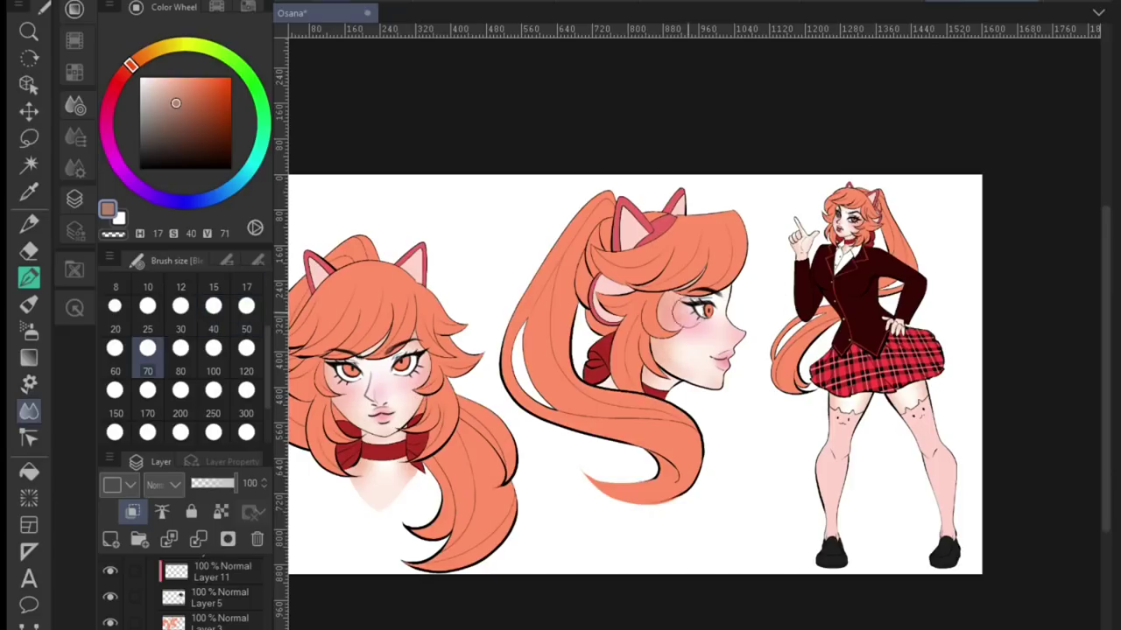
Clean up the skin shading on the faces and the full-body figure with the eraser at size 12, and save
key(e)
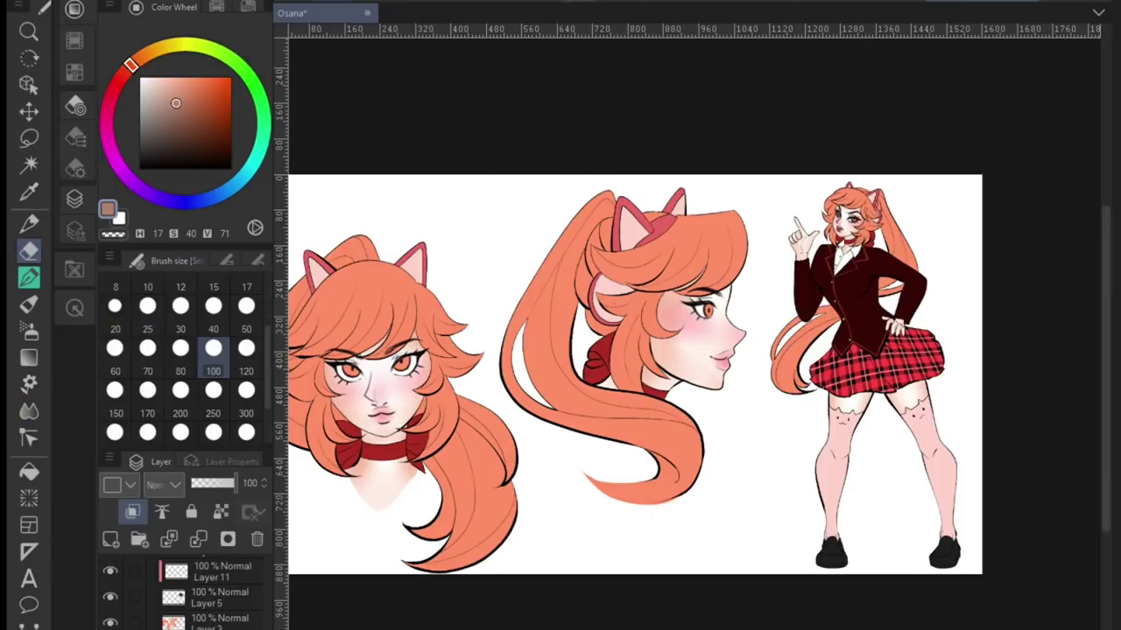
scroll(721, 312, up, 5)
click(180, 306)
scroll(878, 570, down, 5)
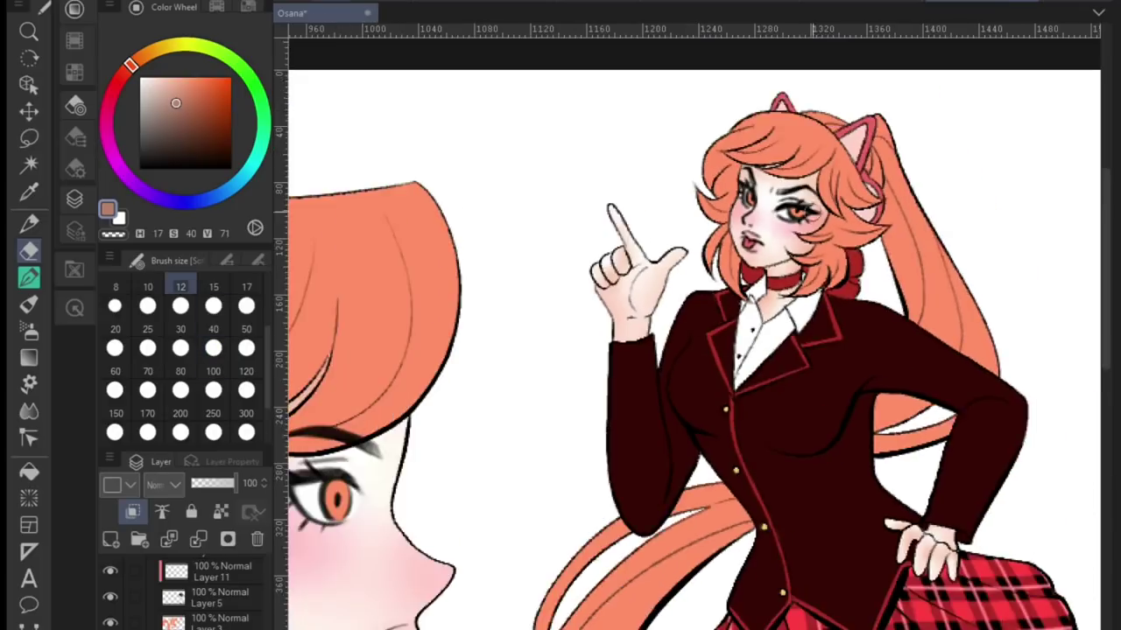
scroll(415, 448, up, 2)
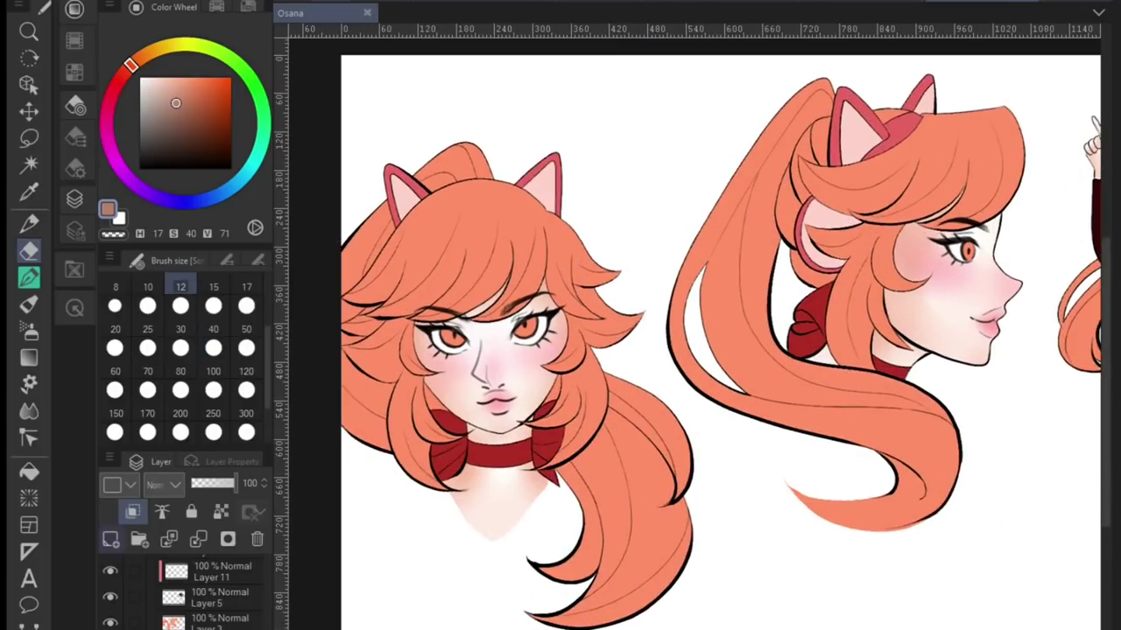
Paint reddish shadows (H355 S60 V87) on the front head's cheek, brow area and neck at brush size 30
key(b)
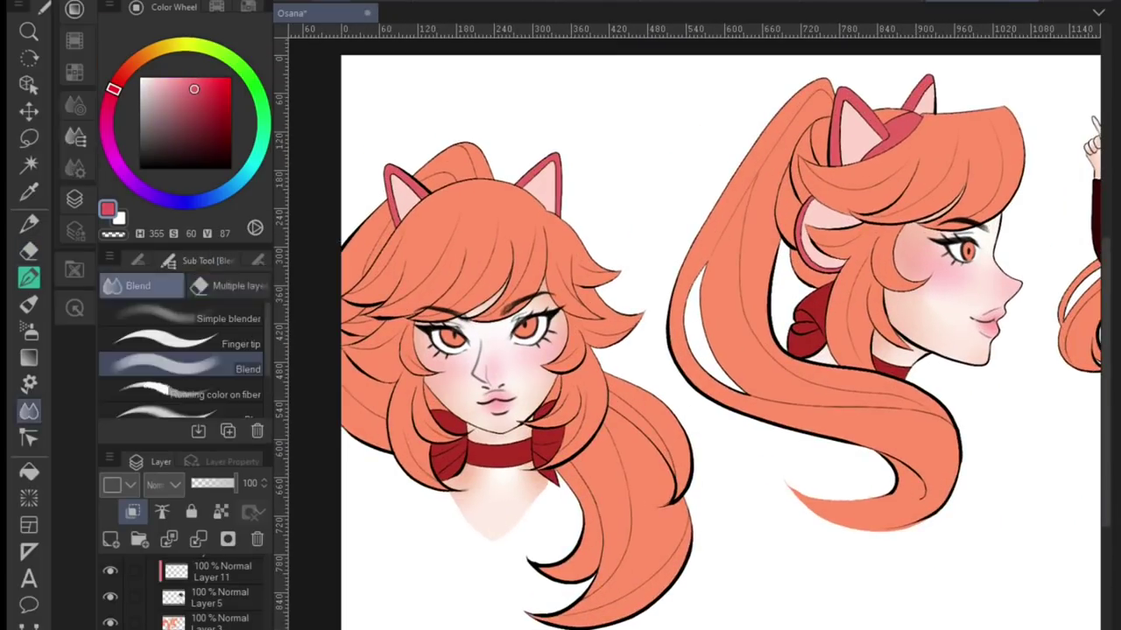
drag(427, 382, 457, 390)
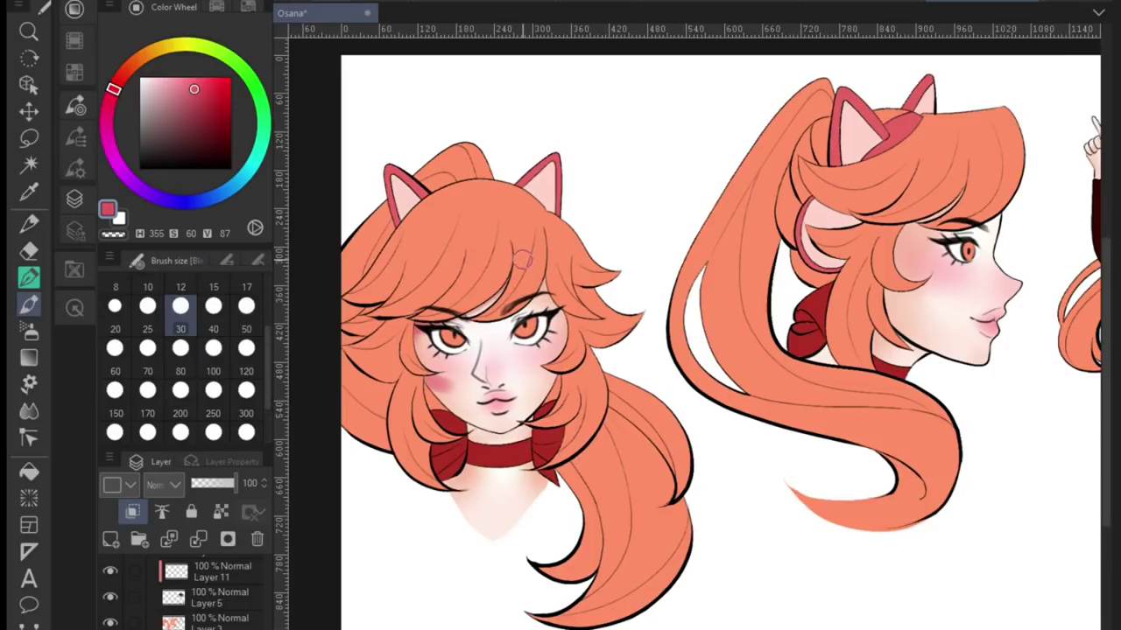
drag(479, 326, 534, 306)
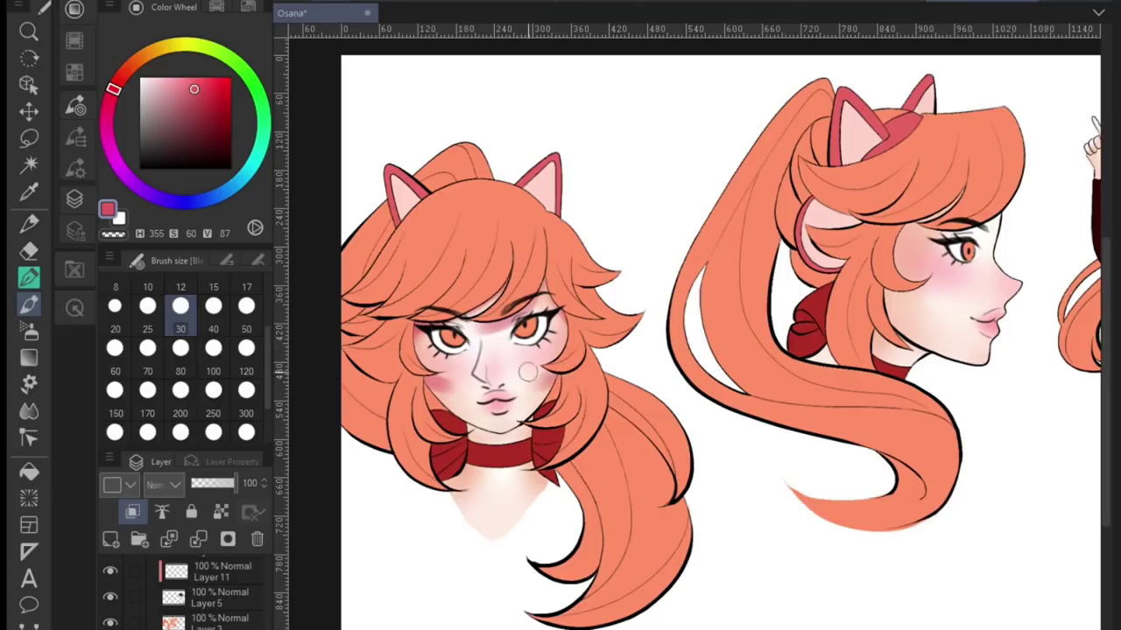
drag(584, 375, 642, 348)
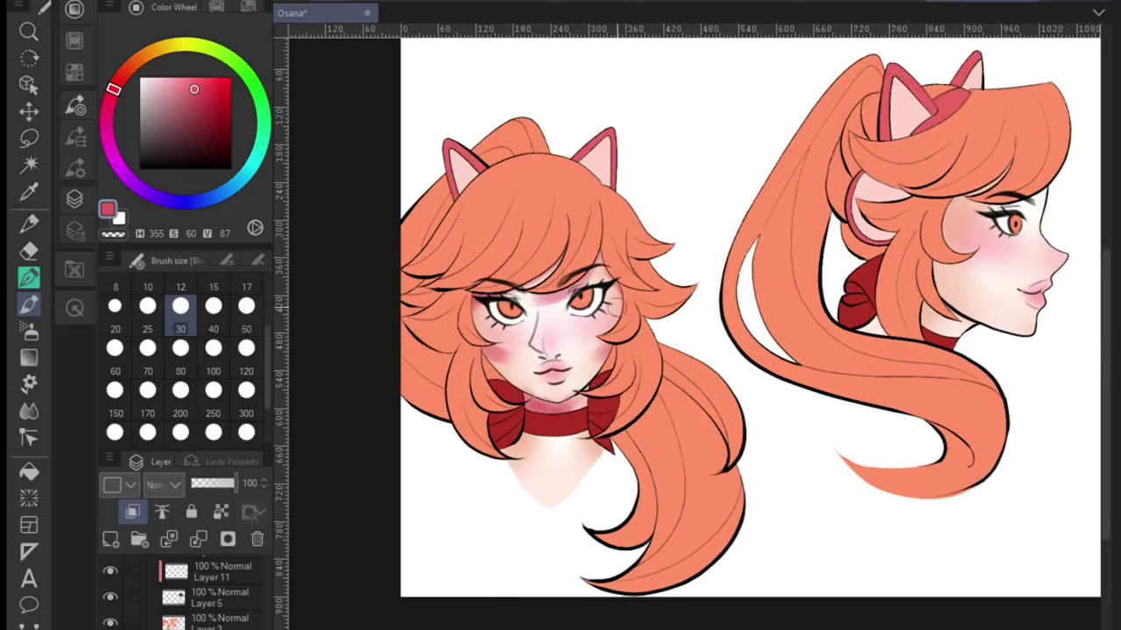
Blend the front head's reddish face shadows at size 30 and tidy them with the eraser at size 12
key(j)
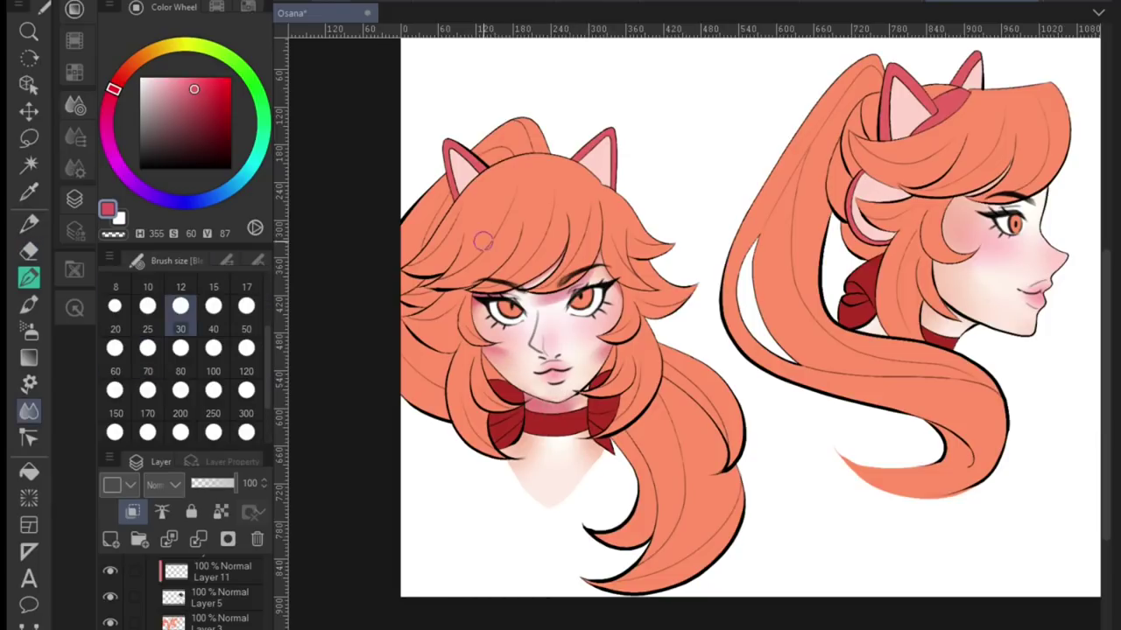
scroll(626, 325, up, 1)
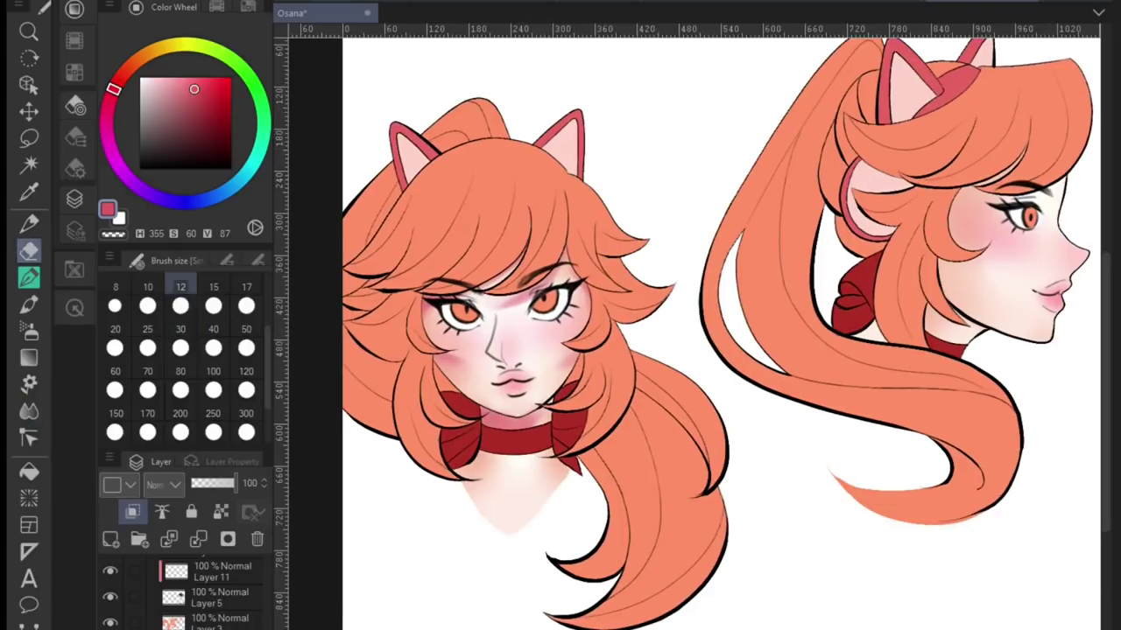
key(e)
Paint reddish shadows on the front head's chest at brush size 17 and on the profile's cheek and neck at size 30
key(p)
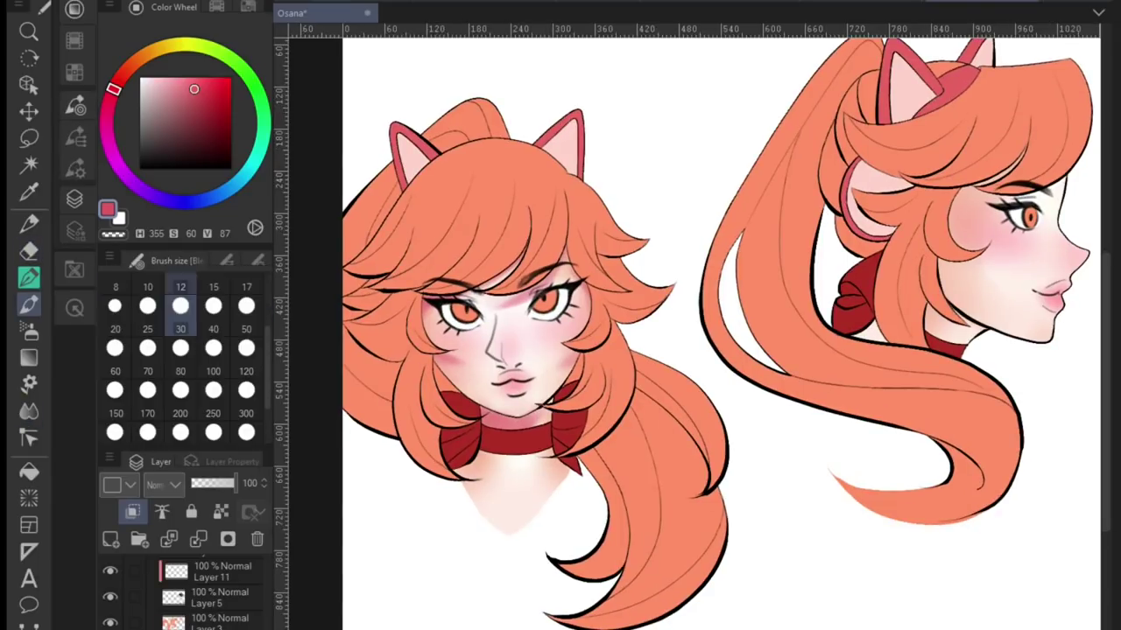
scroll(701, 333, up, 2)
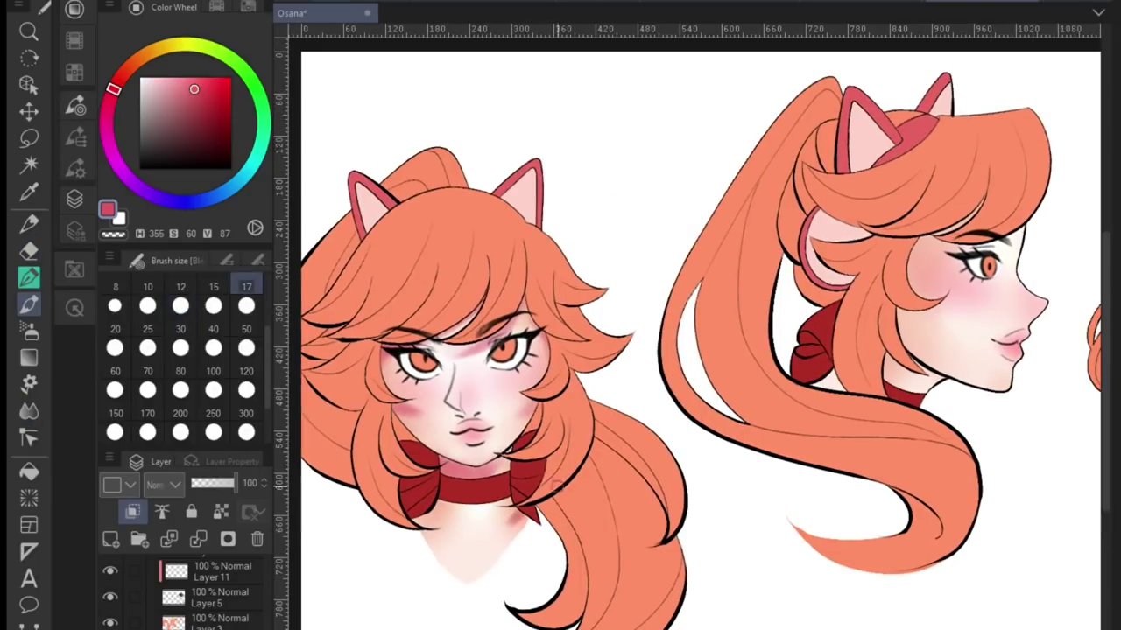
scroll(700, 333, up, 1)
drag(700, 473, 766, 486)
scroll(834, 588, down, 3)
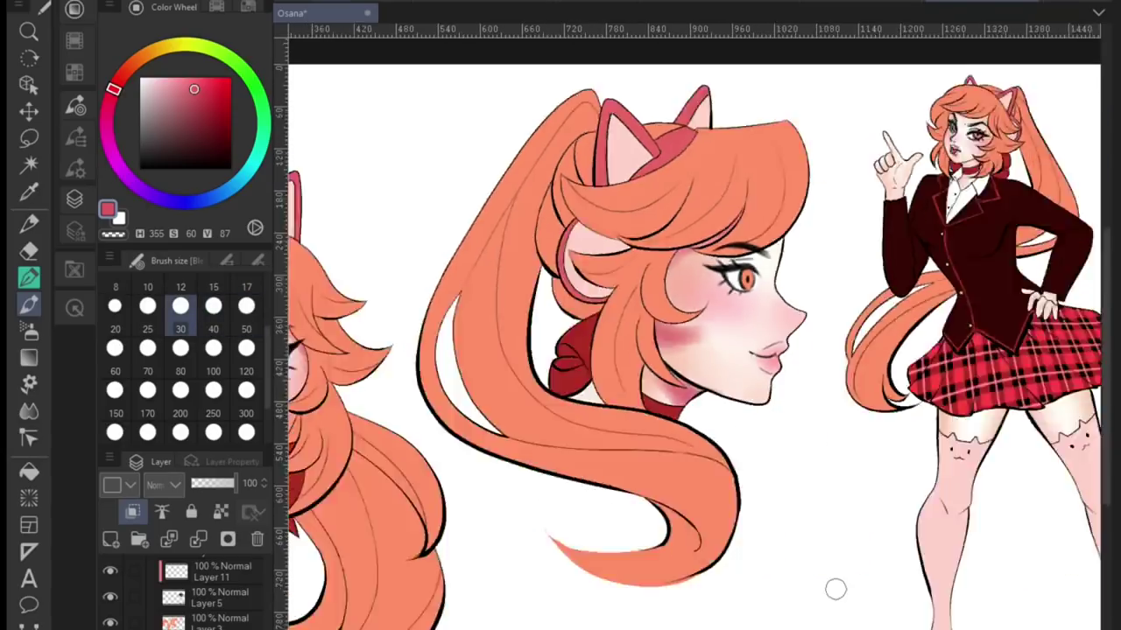
Blend the reddish shadows on the front head's brow area and chest at size 30
scroll(833, 589, up, 5)
key(j)
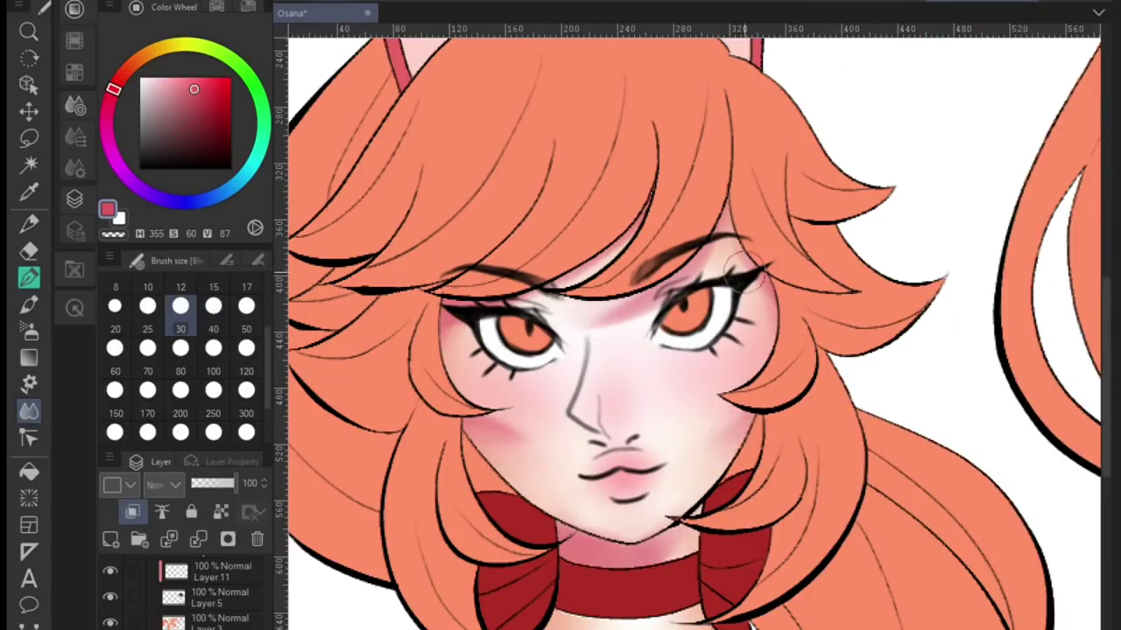
scroll(630, 346, down, 1)
scroll(624, 293, down, 1)
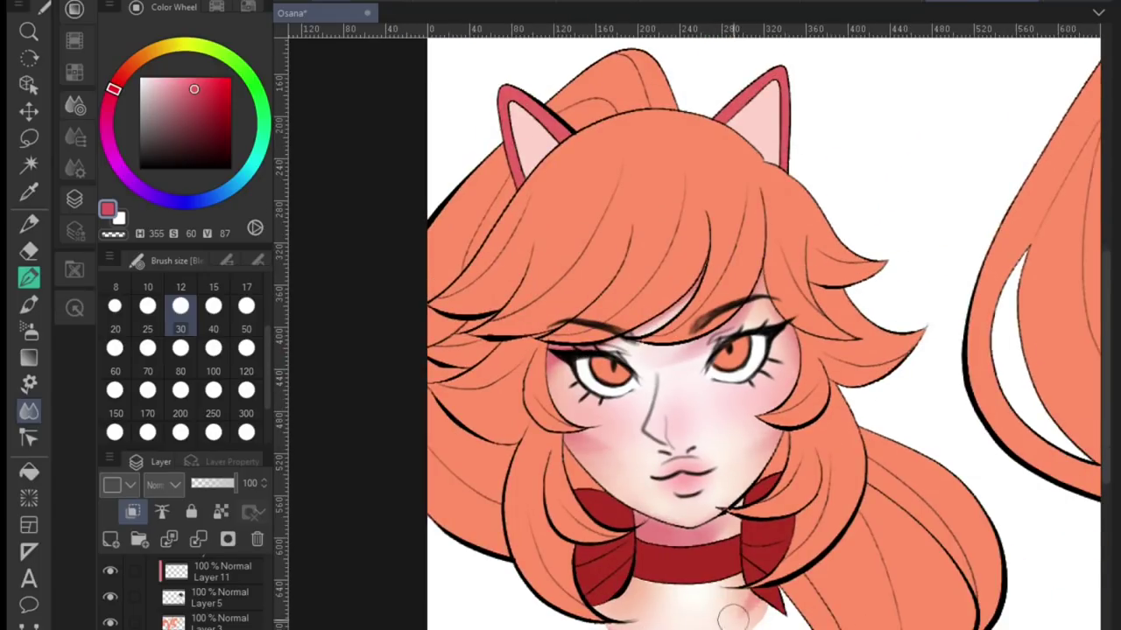
drag(733, 618, 702, 629)
Paint a reddish shadow on the front head's far cheek at brush size 40 and soften it with the Blend and Finger tip tools
key(p)
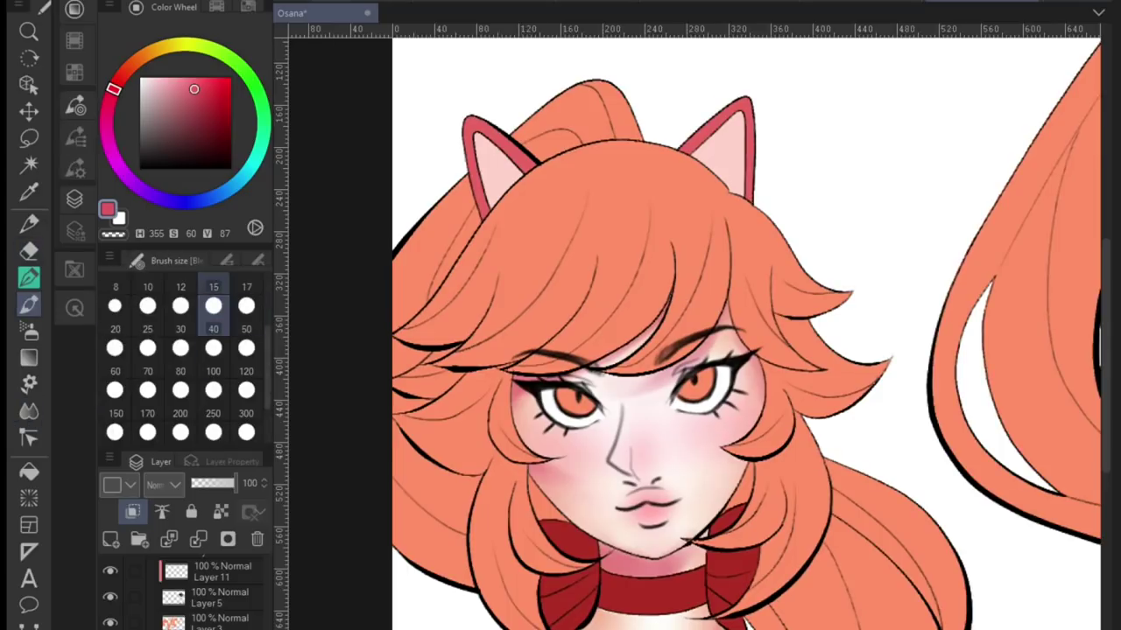
drag(716, 463, 741, 472)
scroll(771, 293, down, 2)
scroll(771, 293, up, 2)
key(j)
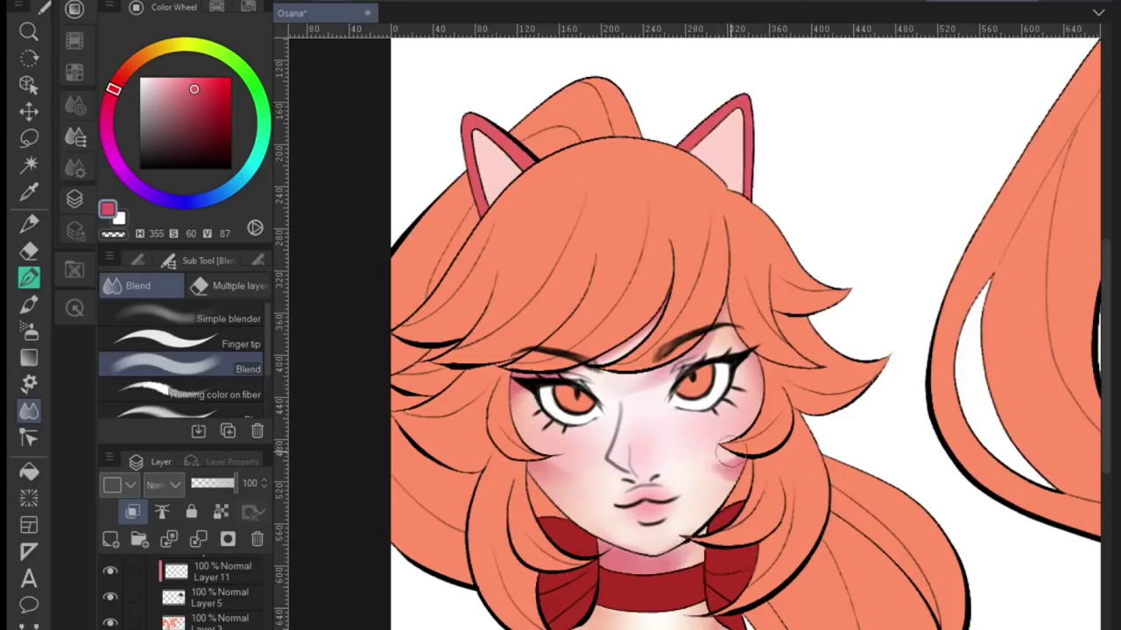
scroll(727, 453, down, 3)
scroll(728, 452, up, 3)
key(comma)
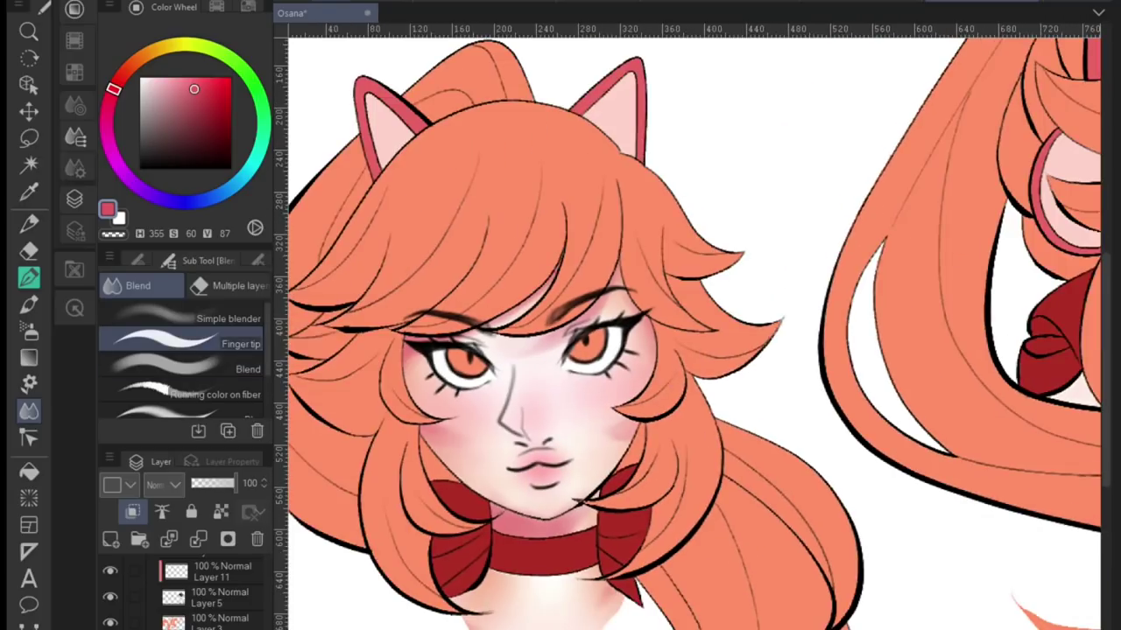
scroll(727, 452, down, 3)
scroll(727, 453, up, 3)
Sample a skin pink (H6 S35 V95), shade the front head's nose at brush size 15 and blend it
key(i)
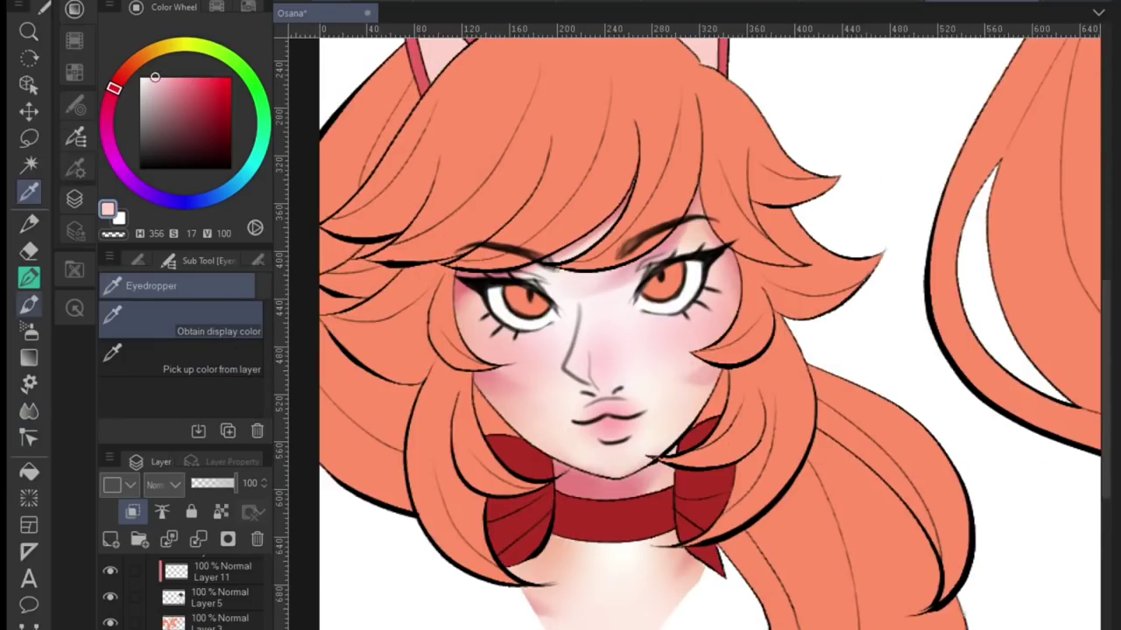
key(j)
alt+click(507, 372)
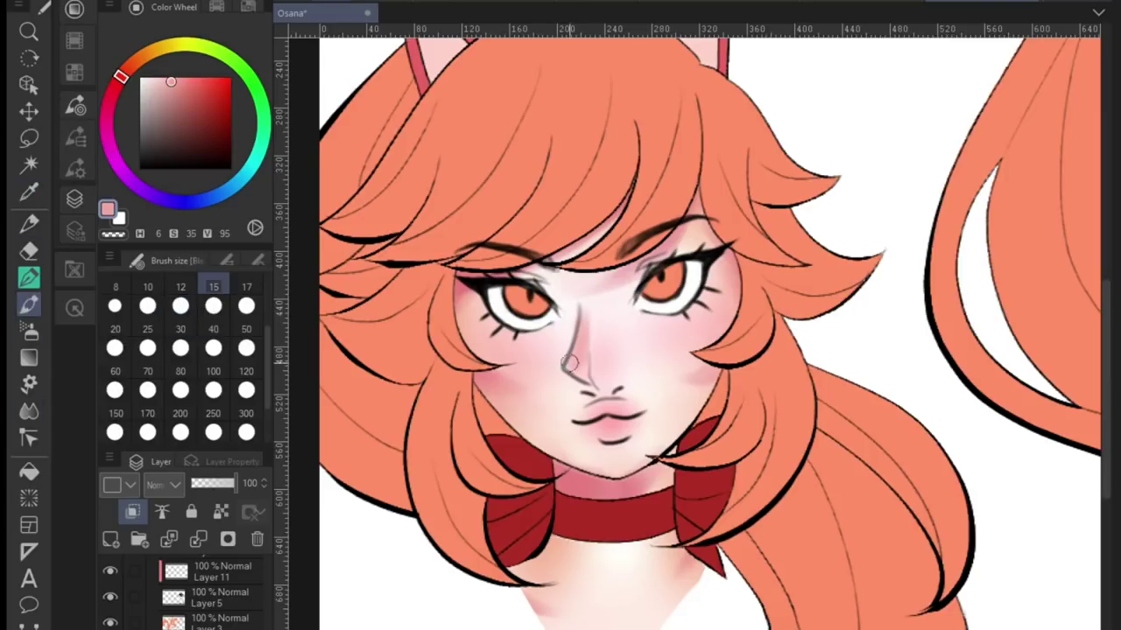
scroll(564, 419, up, 1)
scroll(639, 453, down, 2)
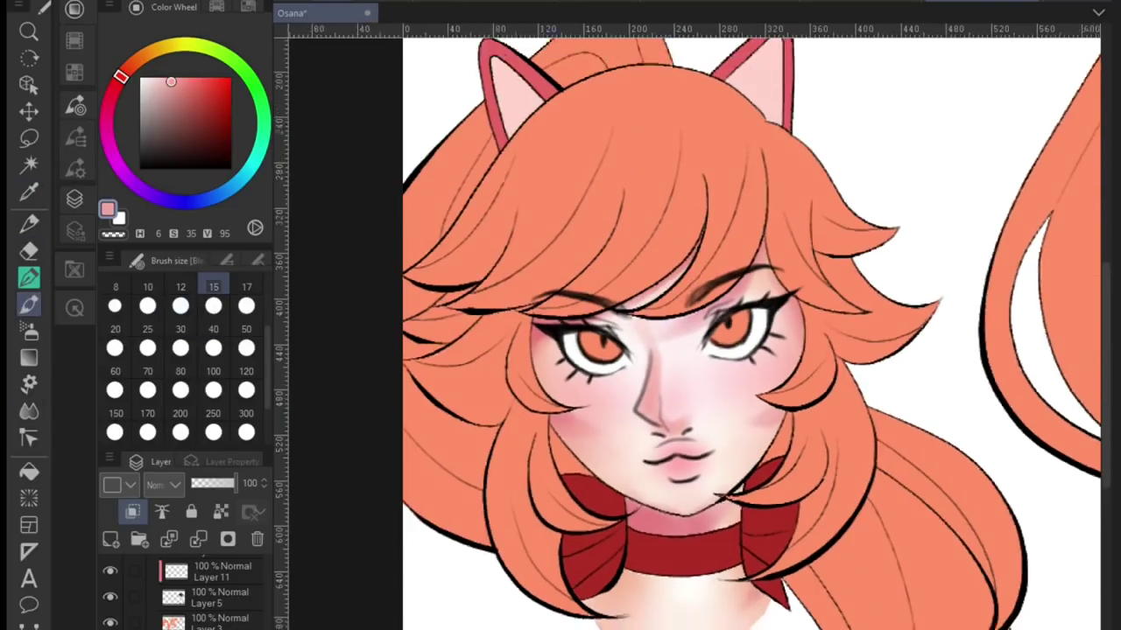
scroll(639, 350, up, 1)
key(j)
scroll(765, 444, down, 2)
scroll(812, 259, up, 2)
Shade the profile's nose tip with the Blending Soft Brush in pink (H6 S35 V95), and blend the cheek and neck shadows at size 30
key(b)
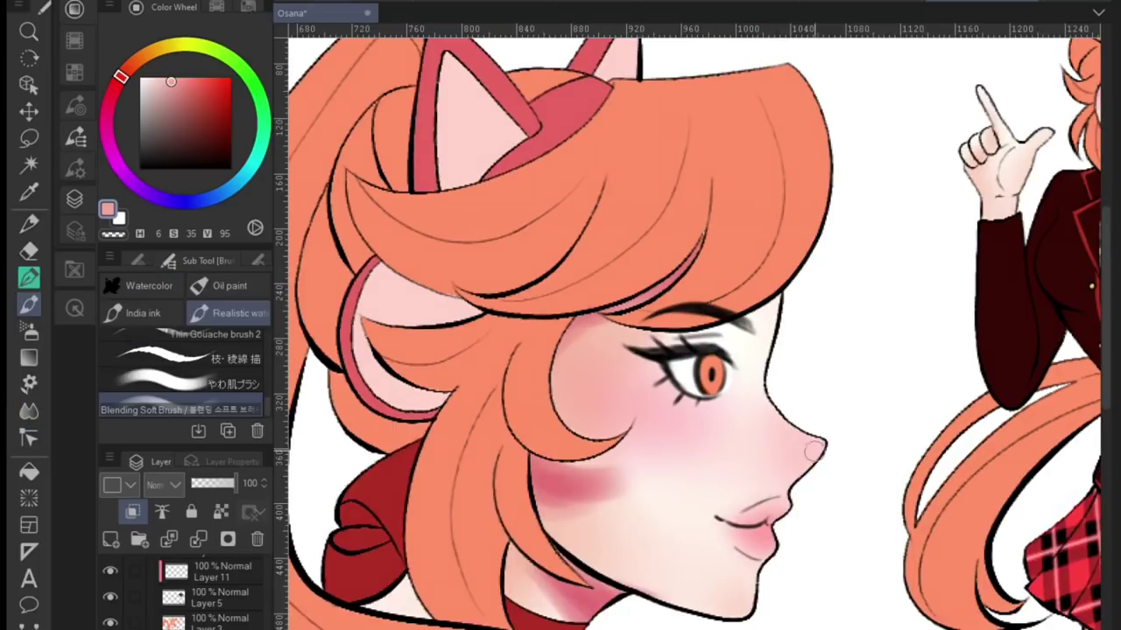
scroll(812, 259, down, 2)
scroll(541, 373, up, 2)
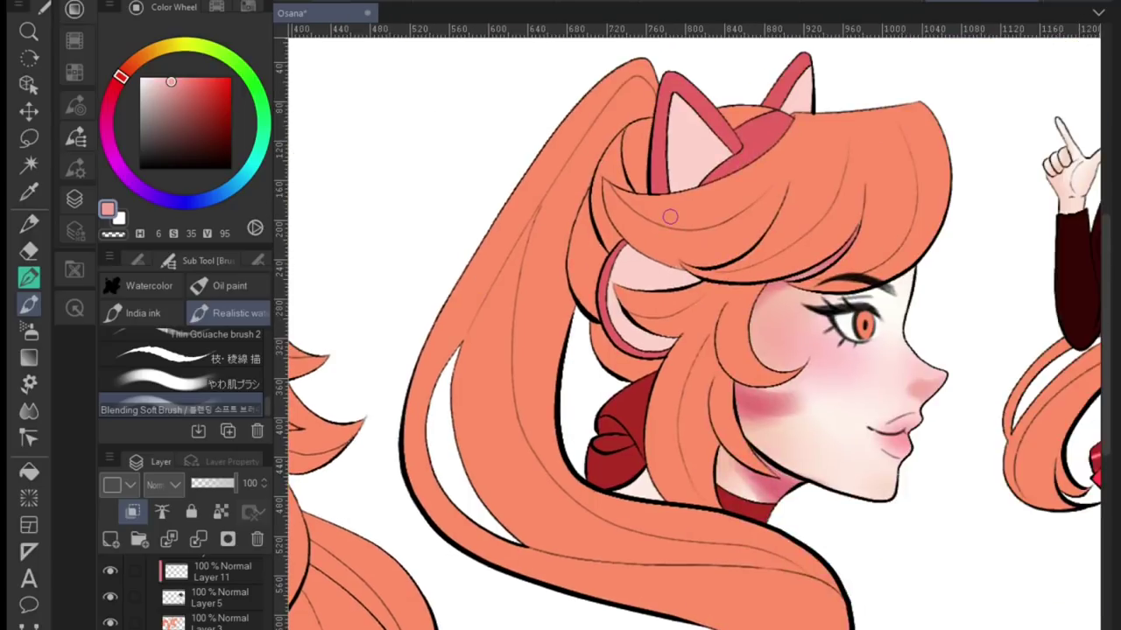
key(j)
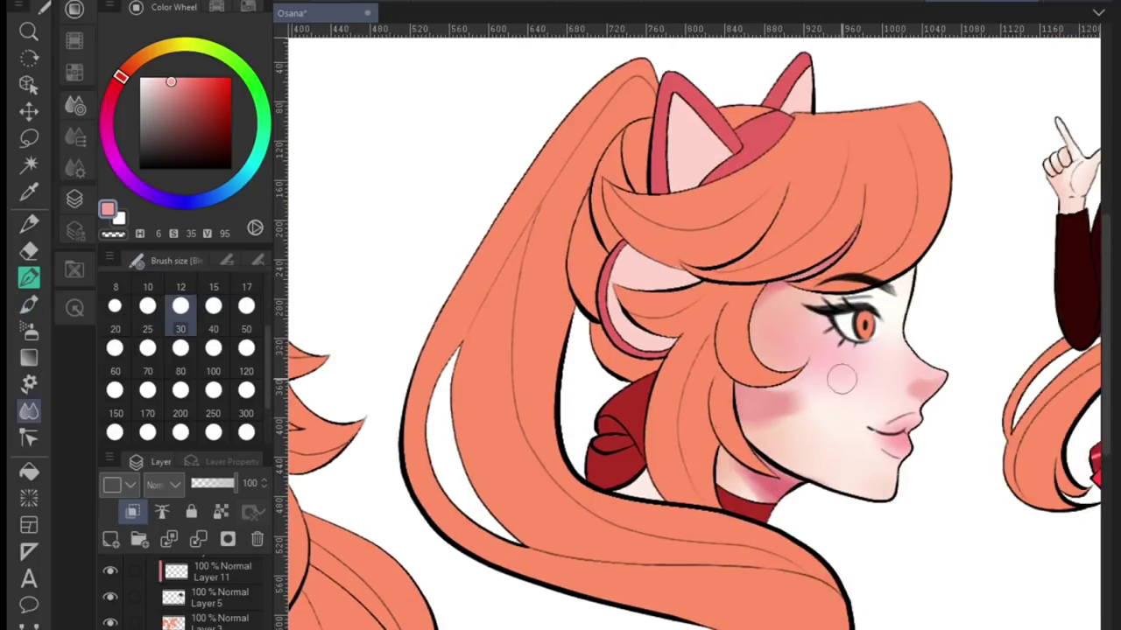
drag(842, 378, 834, 404)
key(p)
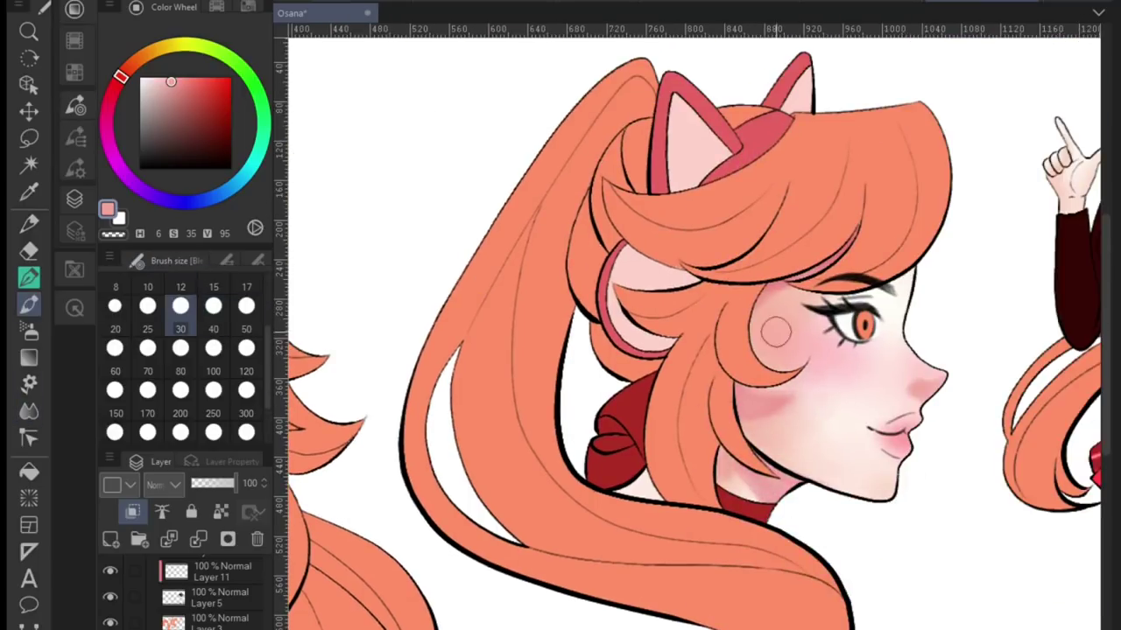
Sample a light skin tone (H16 S16 V99), touch up the neck shading on the profile and front head at size 30, and blend it
key(ctrl+minus)
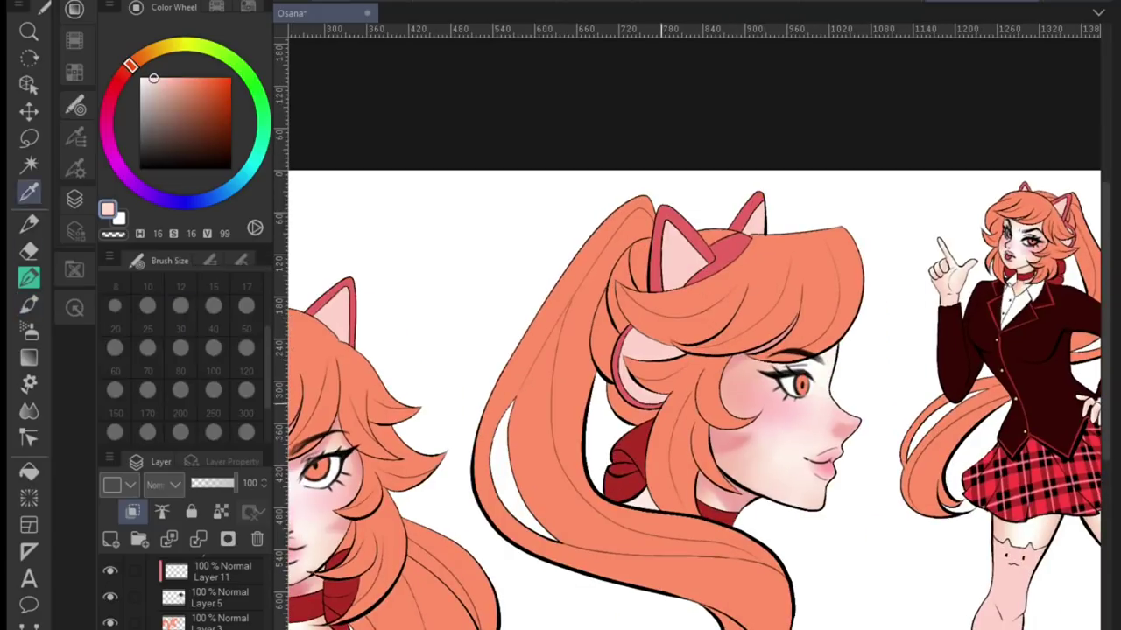
click(217, 7)
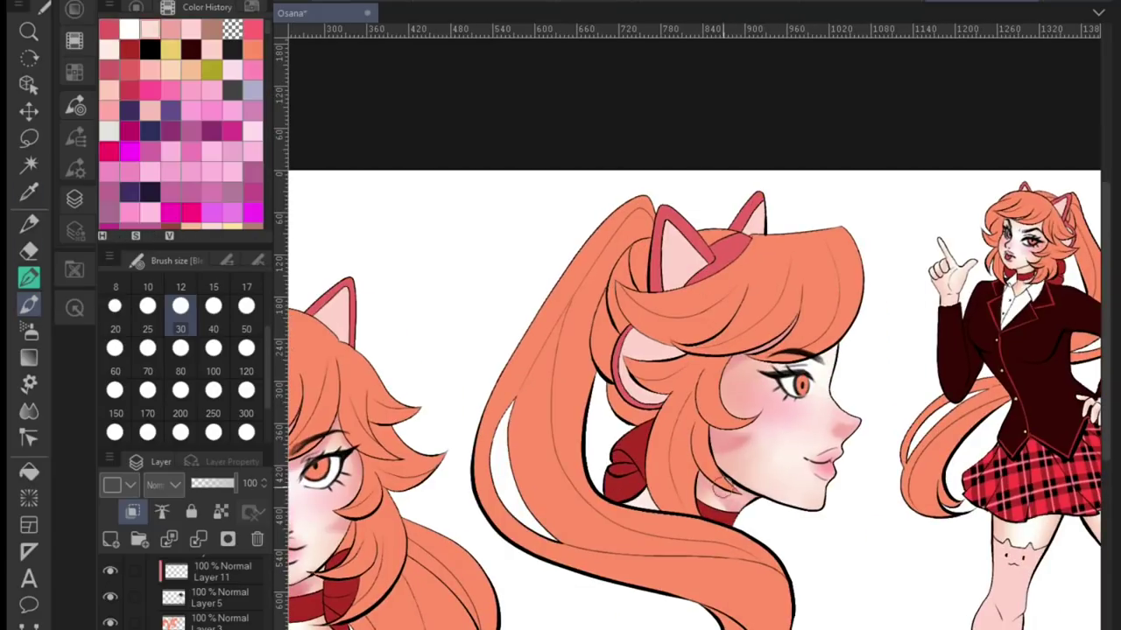
drag(895, 432, 1070, 351)
drag(448, 513, 487, 499)
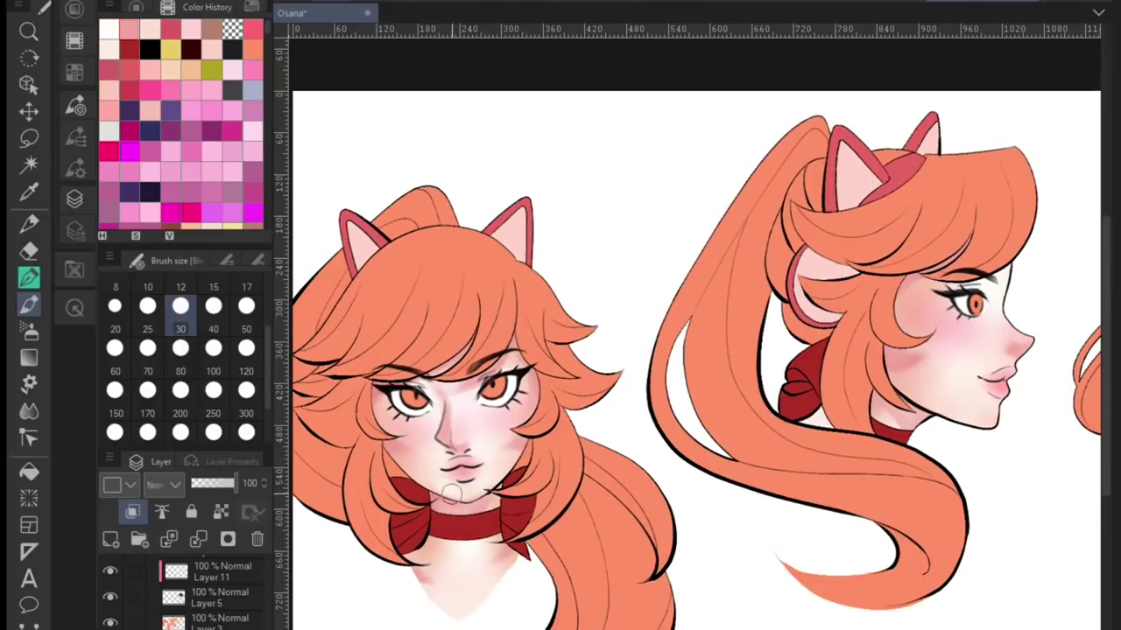
key(j)
scroll(563, 360, right, 5)
scroll(564, 361, up, 1)
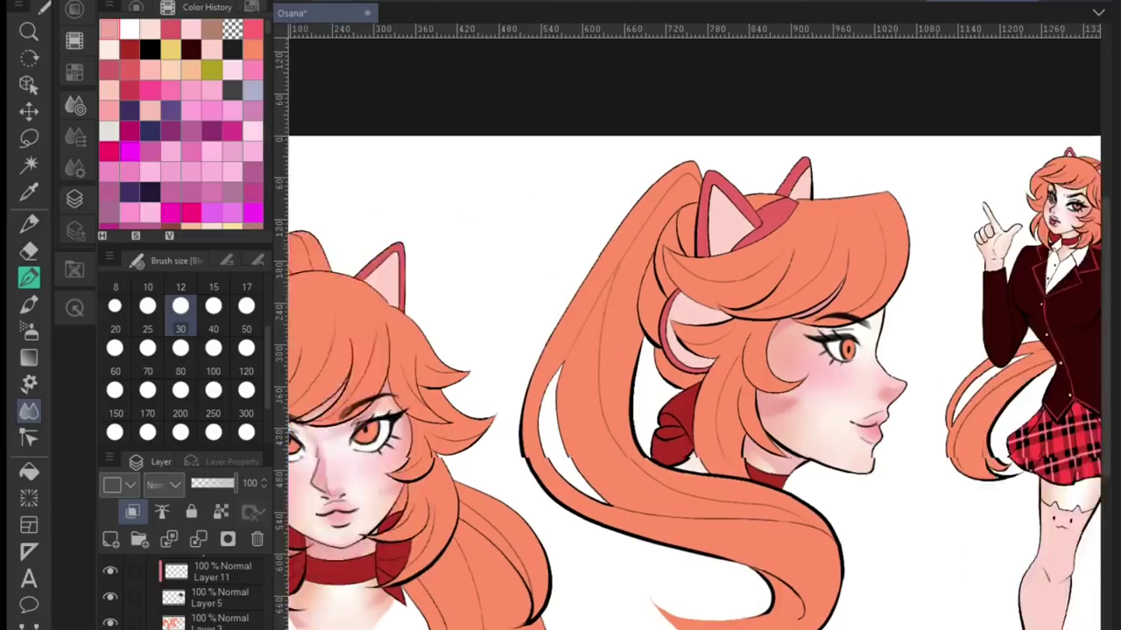
key(bracketright)
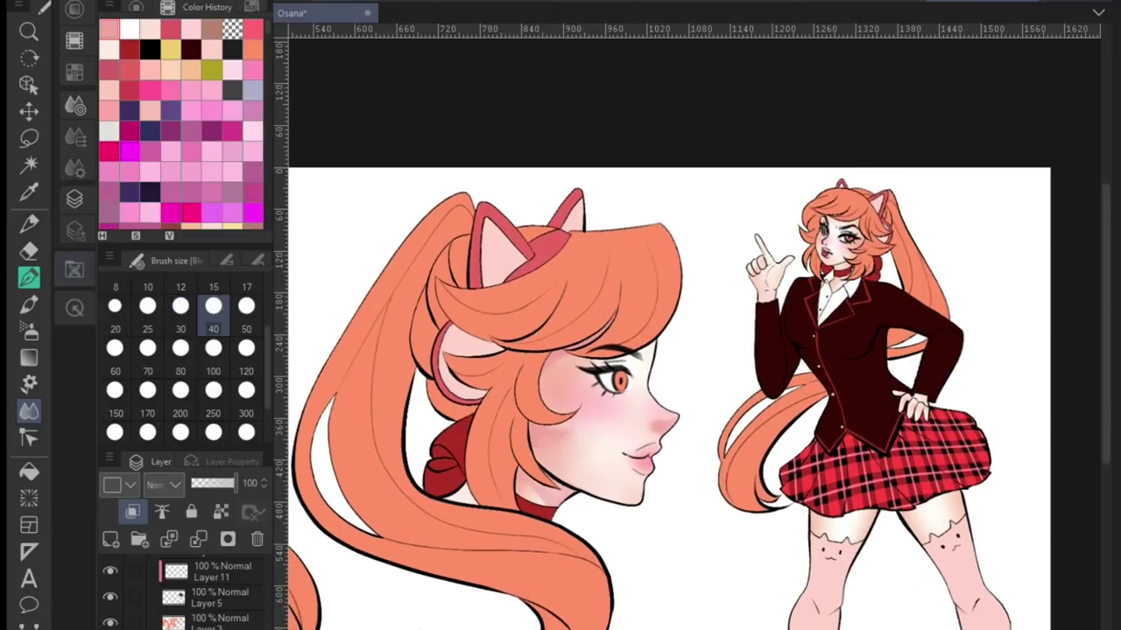
Paint reddish shadows on the full-body figure's face, neck and both hands at brush sizes 15 and 10
scroll(658, 435, down, 3)
scroll(670, 300, up, 5)
key(p)
key(bracketright)
key(bracketright)
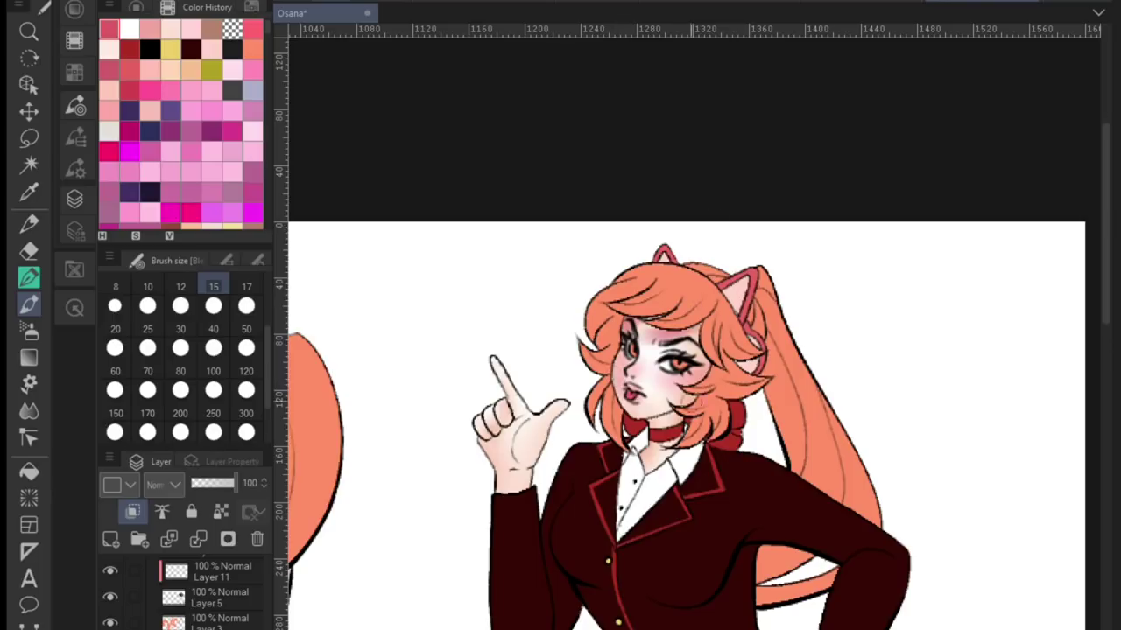
key(bracketleft)
key(bracketleft)
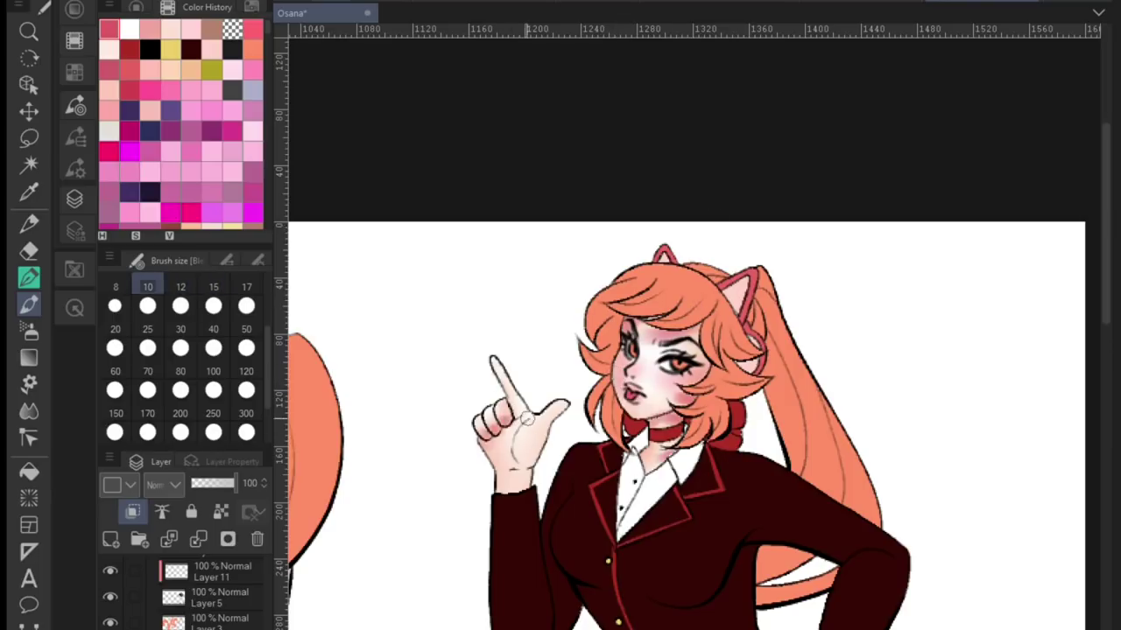
drag(495, 436, 516, 450)
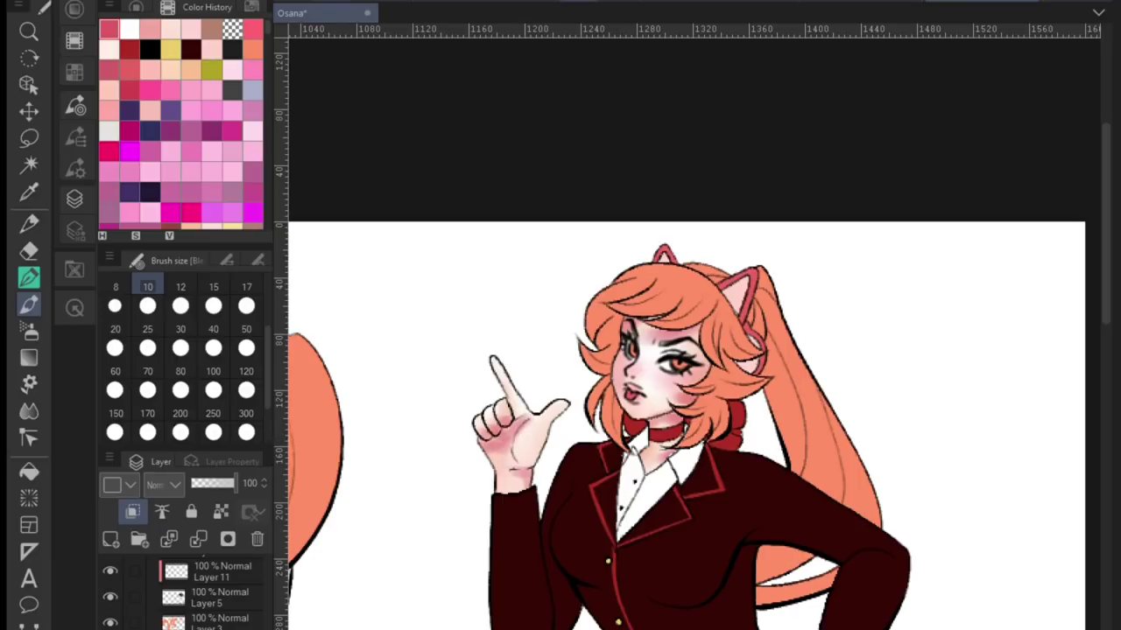
drag(847, 629, 760, 566)
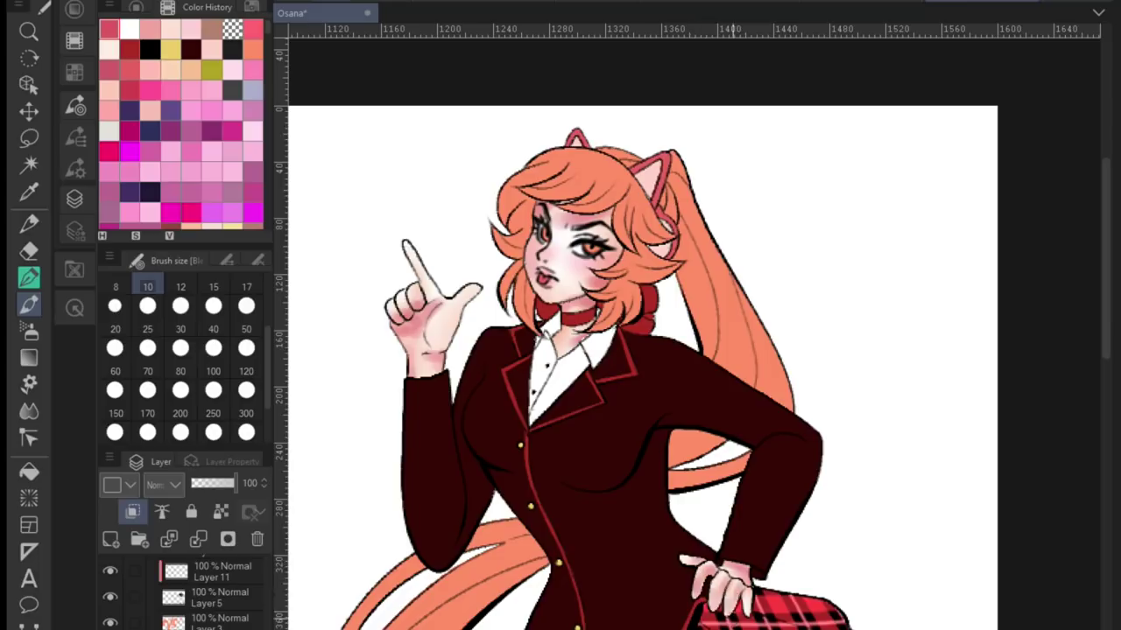
drag(560, 438, 798, 558)
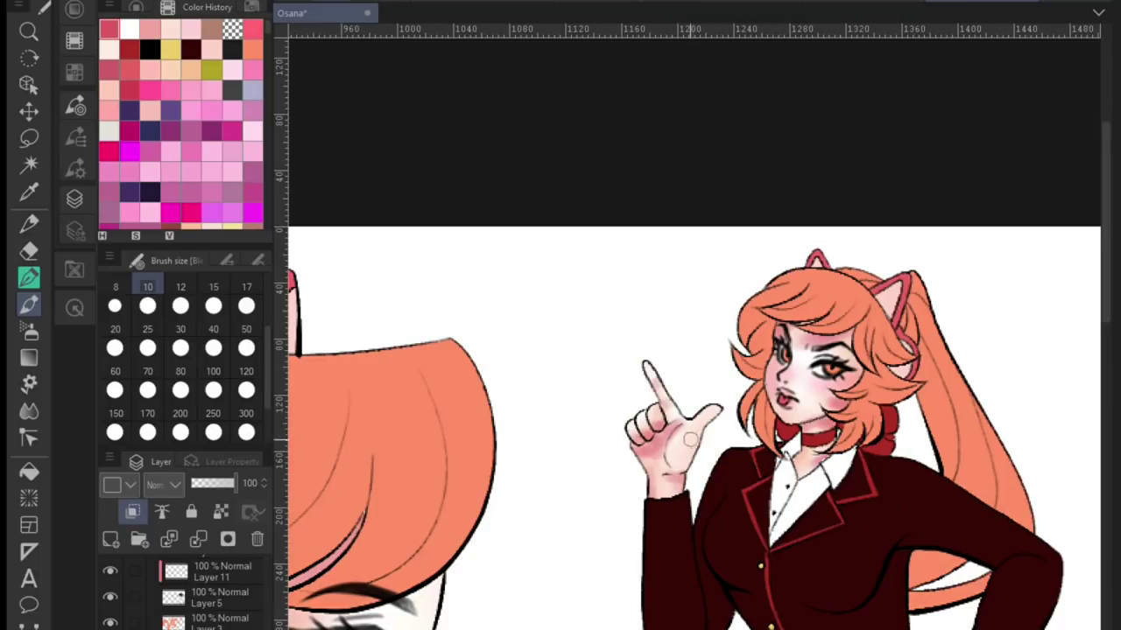
Paint reddish shadows on the full-body figure's thighs beneath the skirt at brush sizes 30 and 25
drag(788, 613, 569, 96)
key(bracketright)
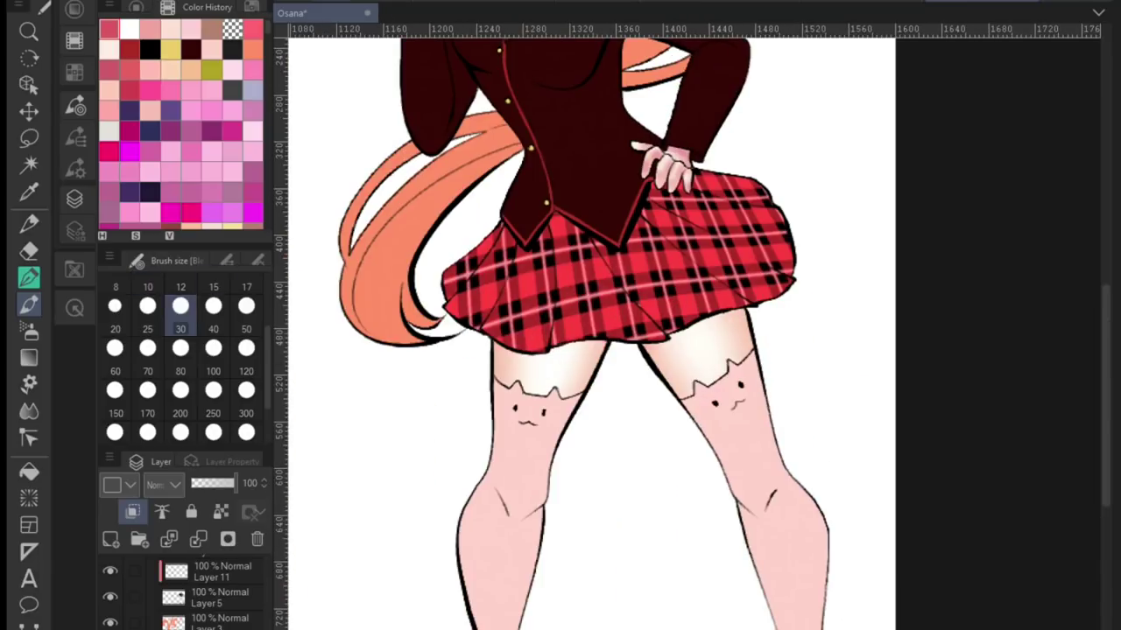
key(bracketright)
drag(692, 340, 744, 325)
scroll(692, 339, down, 5)
scroll(692, 339, up, 6)
drag(578, 350, 639, 333)
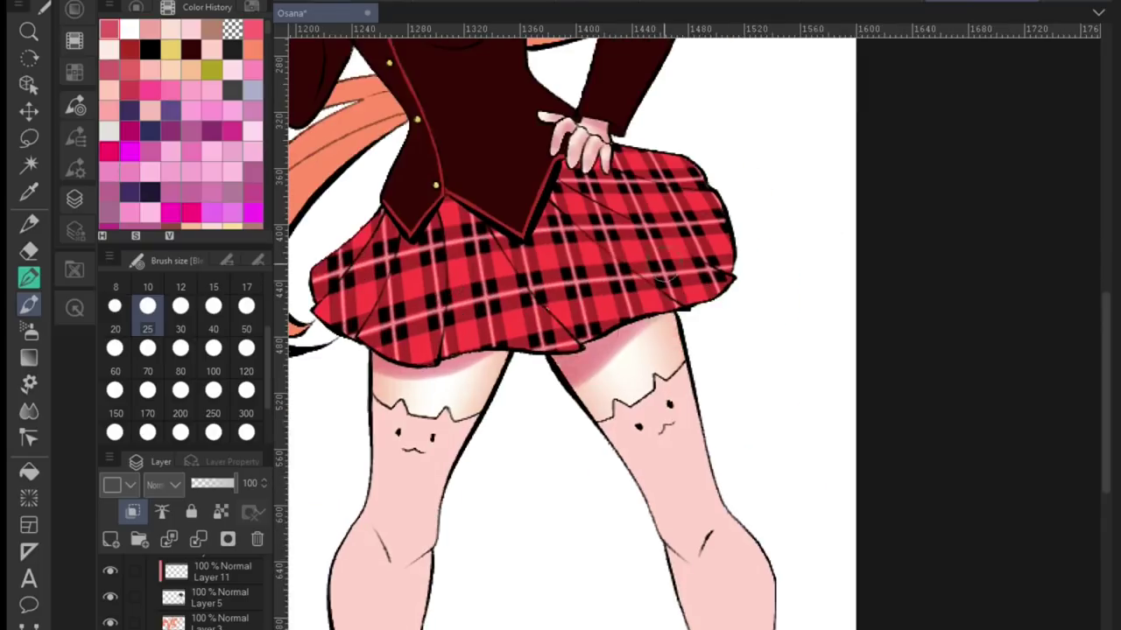
scroll(561, 350, down, 2)
drag(611, 9, 694, 132)
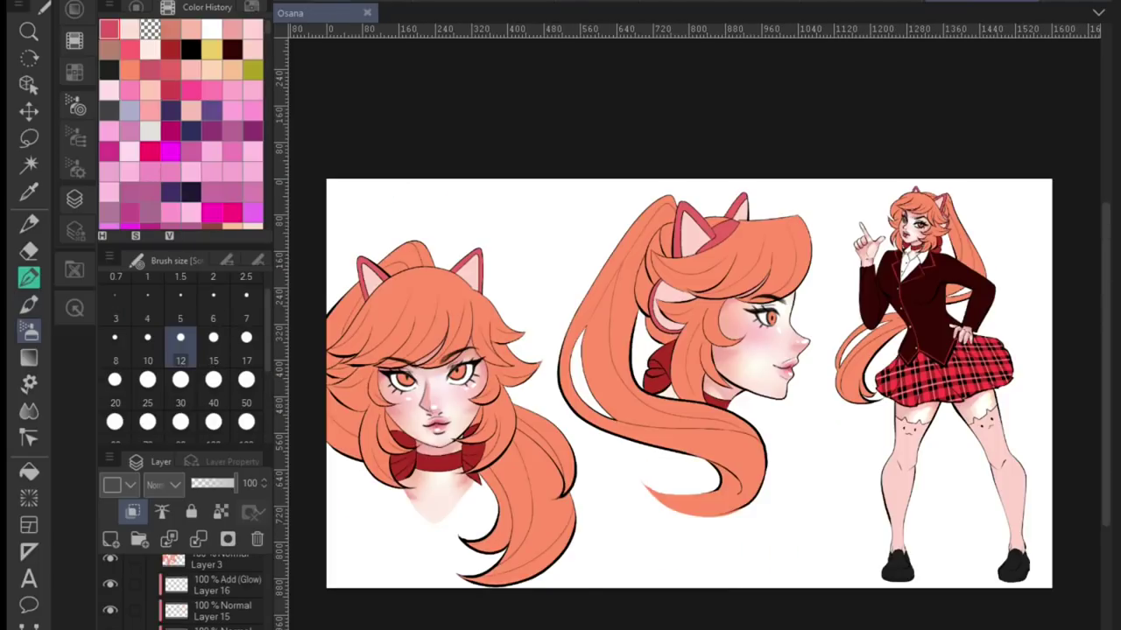
Airbrush soft reddish shadows over the front head's hair on Layer 17 at sizes 120 and 80
scroll(613, 376, up, 2)
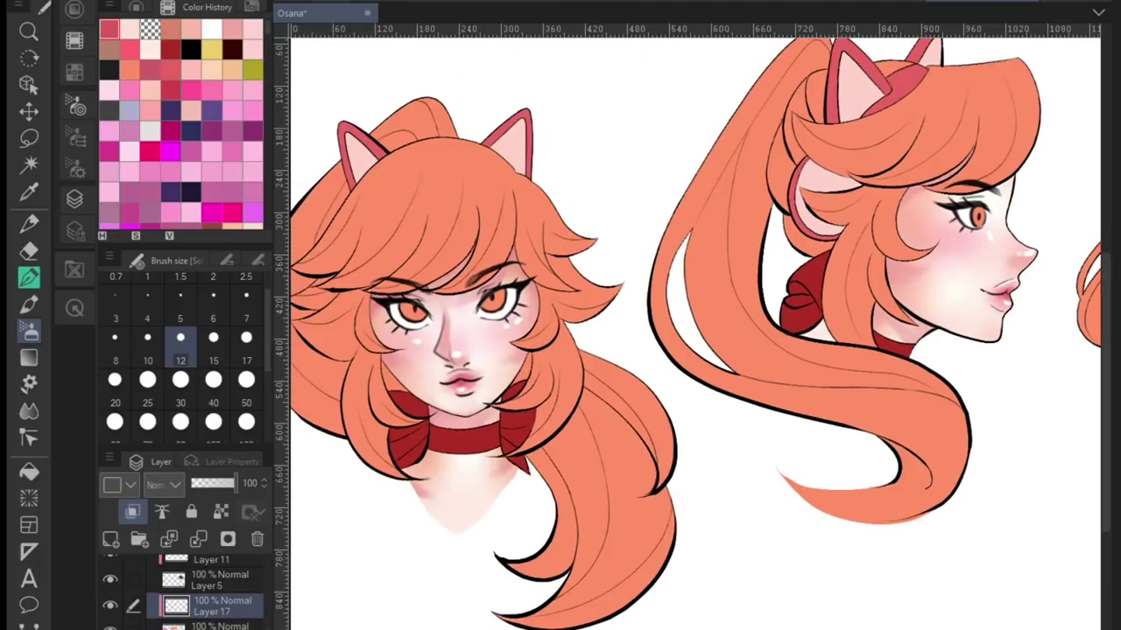
scroll(983, 475, up, 1)
drag(963, 478, 1104, 486)
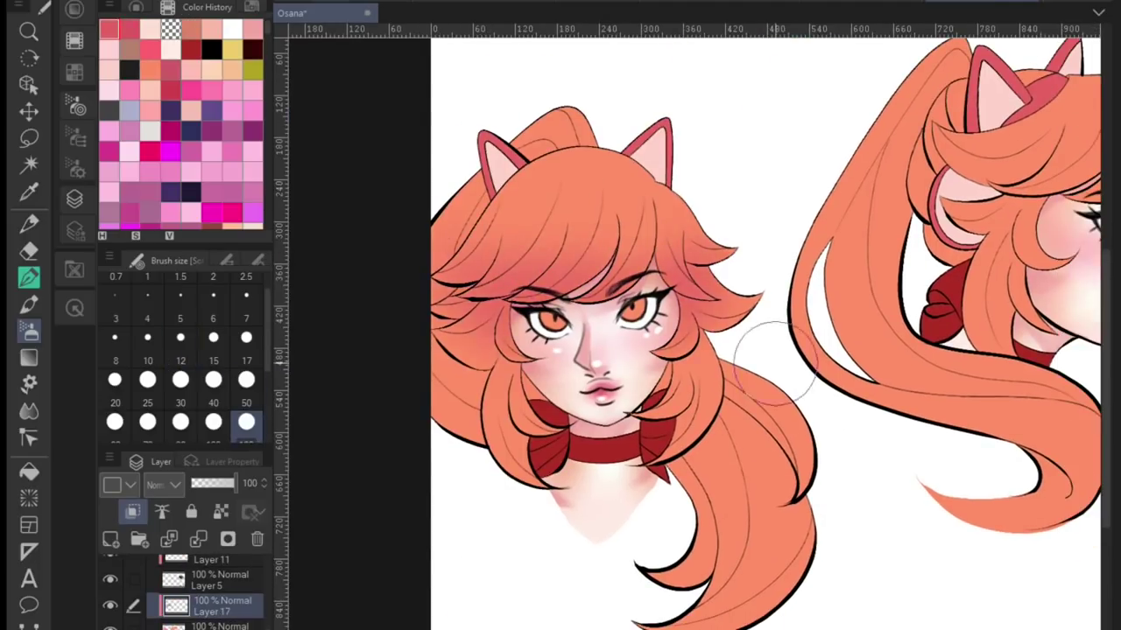
click(246, 379)
click(246, 422)
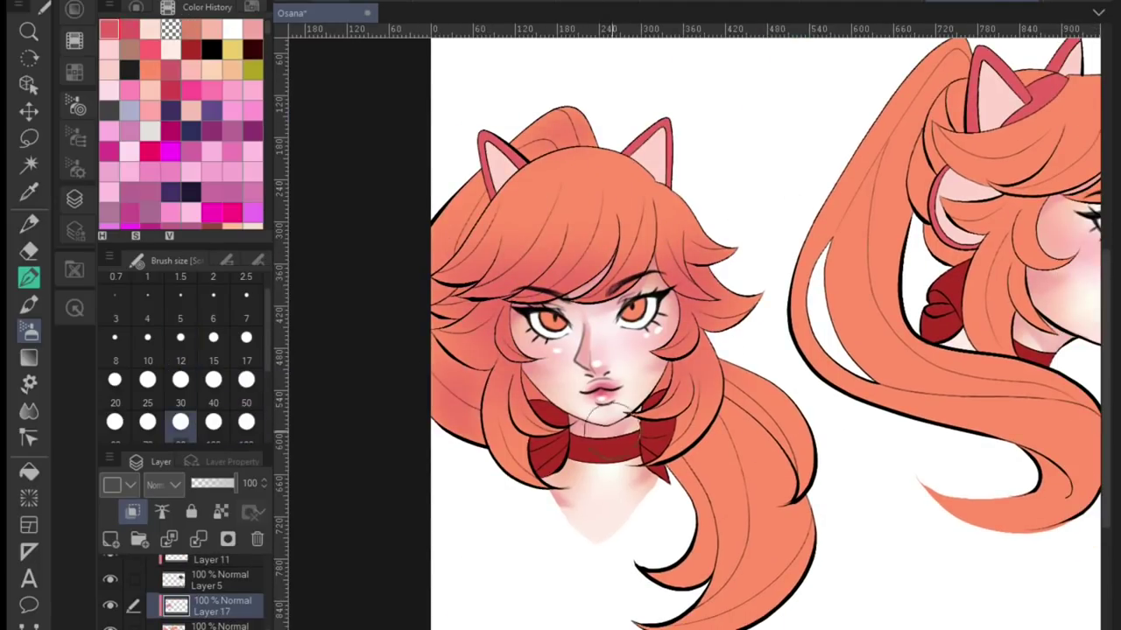
Airbrush reddish shadows on the profile's hair and the front head's ponytail at size 50
mouse_move(788, 350)
mouse_down()
mouse_move(678, 406)
mouse_move(451, 442)
mouse_up()
click(246, 379)
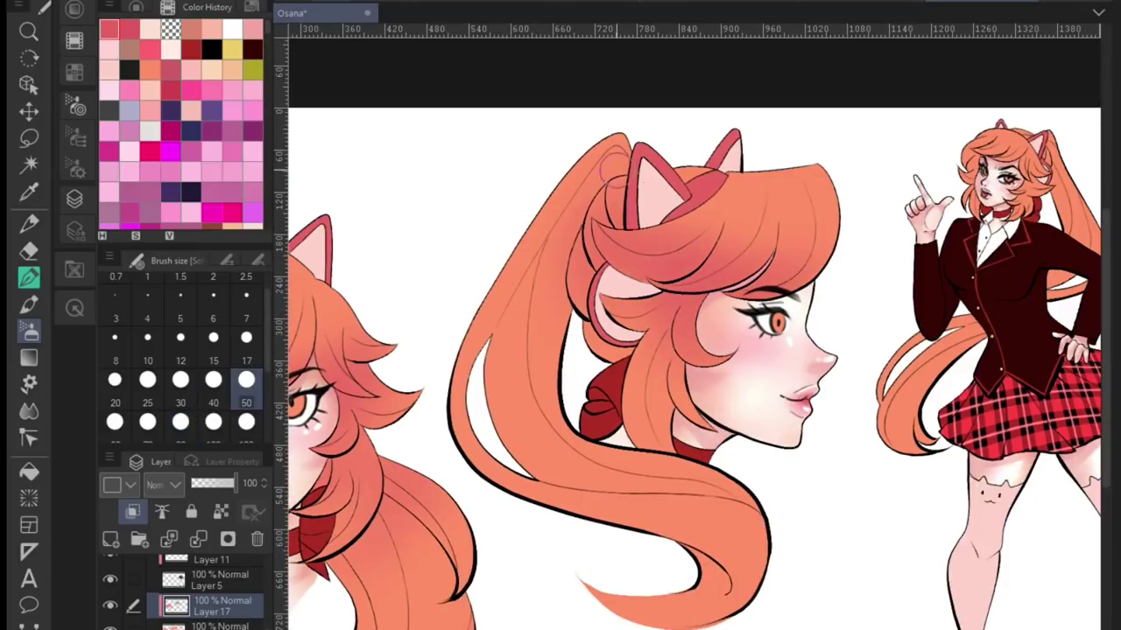
scroll(832, 516, down, 1)
scroll(691, 394, up, 1)
mouse_move(525, 367)
mouse_down()
mouse_move(630, 473)
mouse_move(762, 499)
mouse_up()
scroll(885, 129, down, 1)
drag(885, 129, 759, 131)
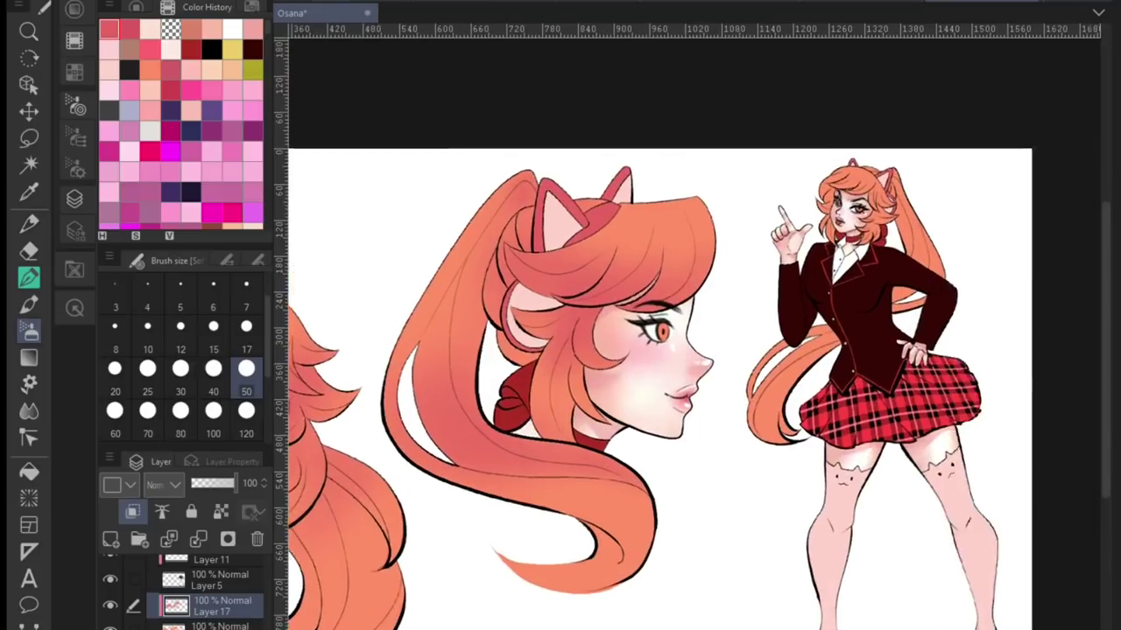
Airbrush reddish shadows (H0 S57 V90) on the full-body figure's hair and ponytail at sizes 30, 50 and 40
scroll(770, 210, up, 2)
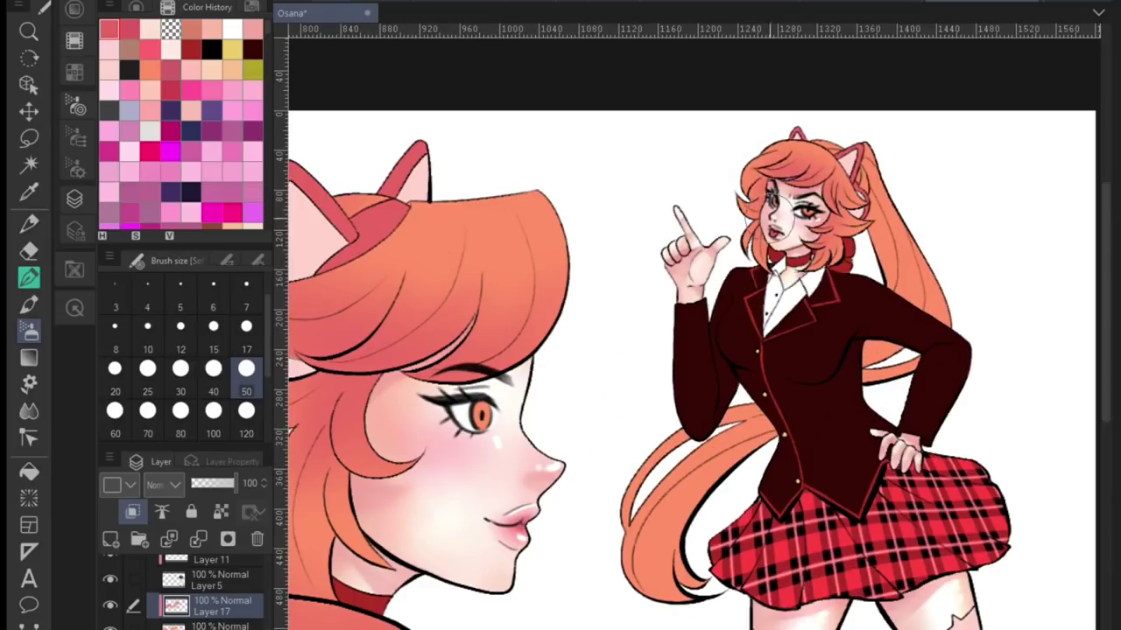
click(180, 371)
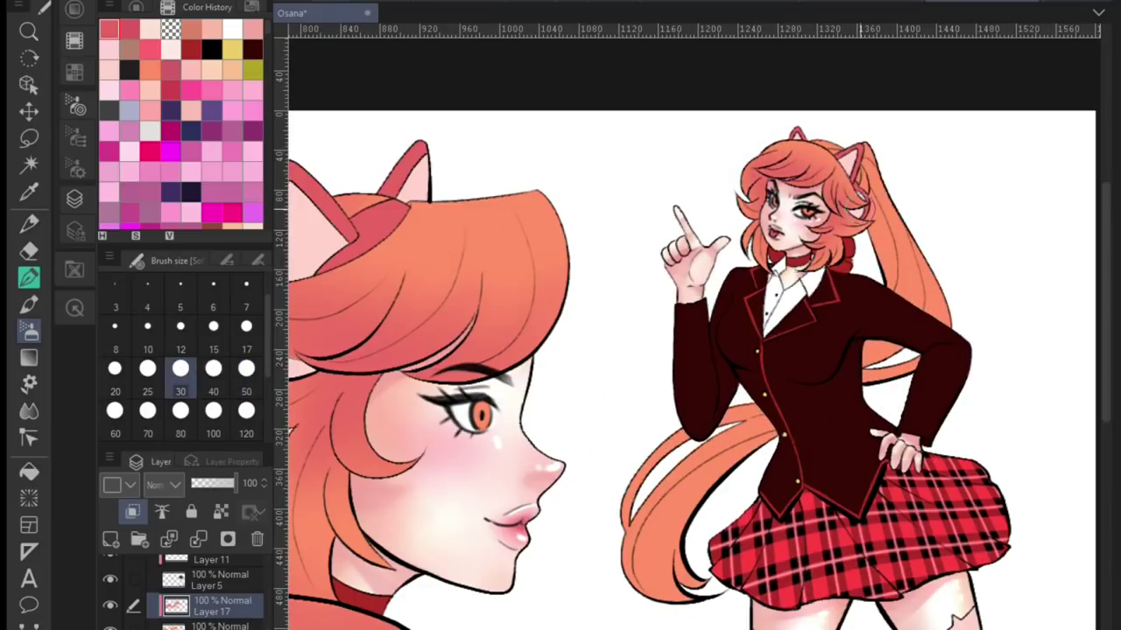
scroll(665, 350, up, 2)
scroll(666, 350, down, 2)
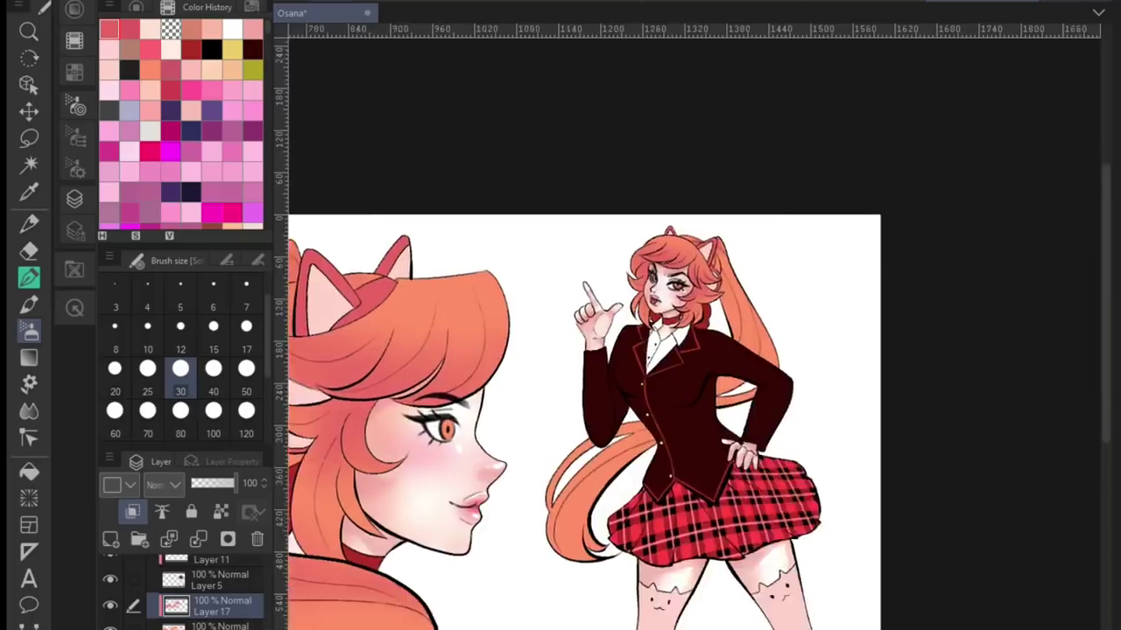
scroll(665, 350, up, 2)
click(246, 368)
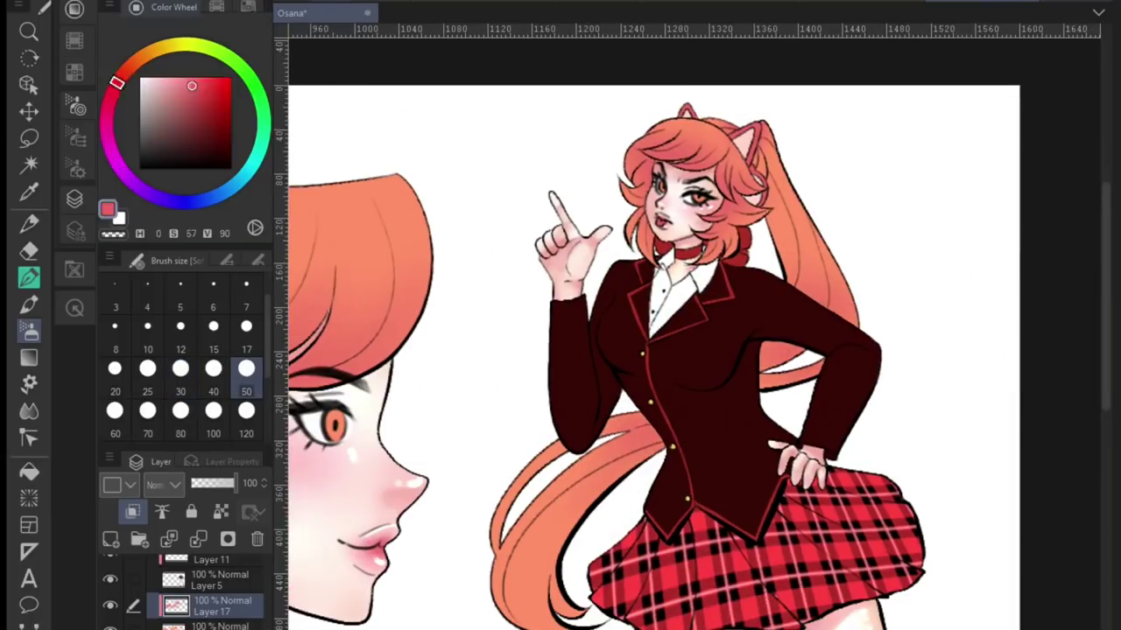
click(213, 369)
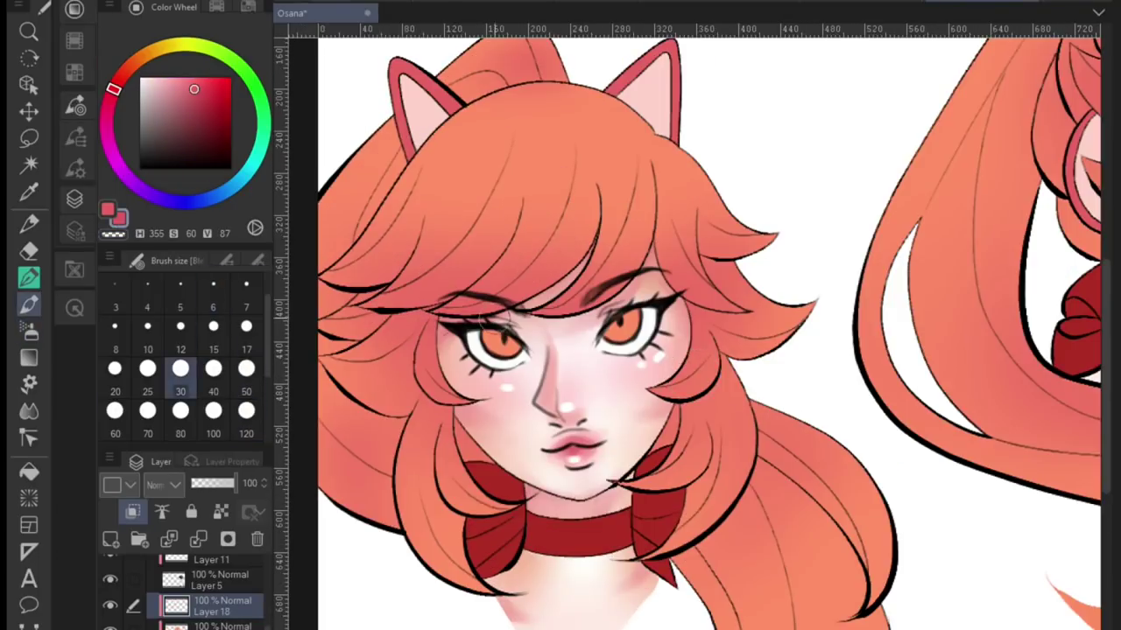
Paint defined reddish shadows (H355 S60 V87) between the front head's fringe strands on Layer 18 at brush size 30
drag(560, 114, 525, 298)
drag(570, 93, 592, 246)
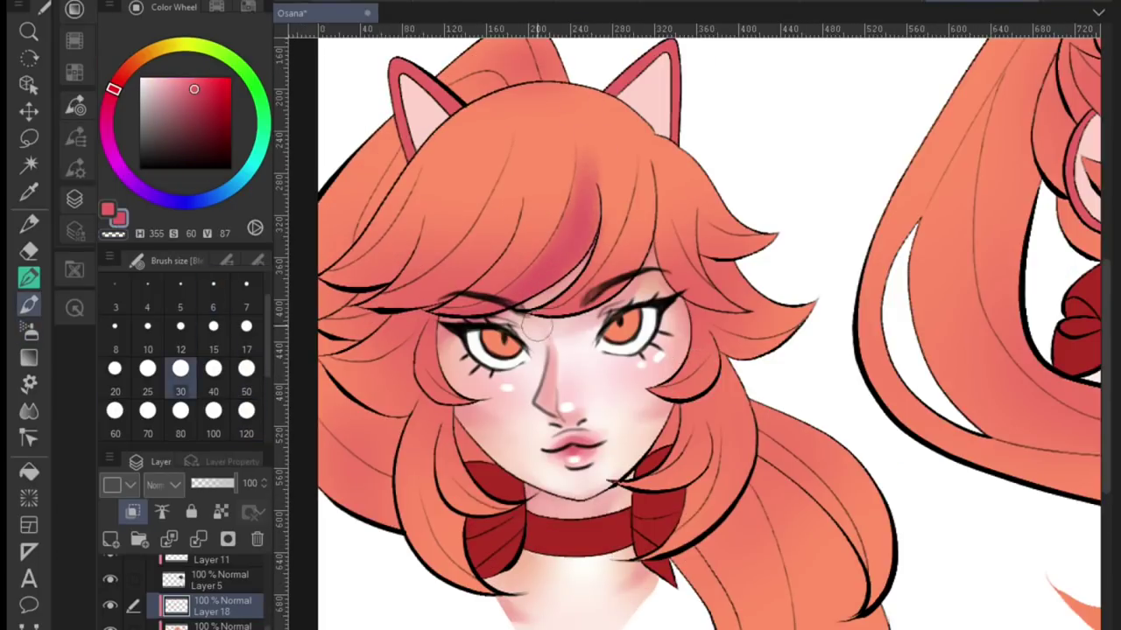
drag(613, 167, 648, 281)
drag(525, 157, 411, 307)
mouse_move(508, 175)
mouse_down()
mouse_move(512, 254)
mouse_move(639, 263)
mouse_move(543, 218)
mouse_move(508, 228)
mouse_up()
Paint reddish shadows on the front head's side locks and back hair at brush sizes 40, 30 and 17
click(213, 326)
click(213, 369)
drag(516, 411, 473, 385)
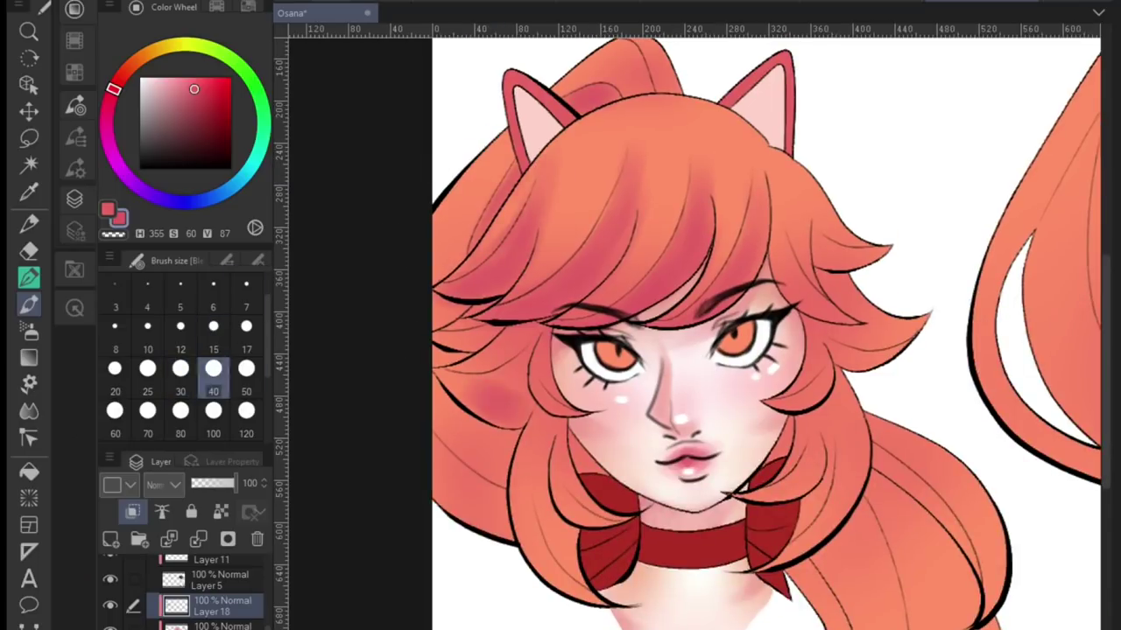
click(180, 369)
drag(543, 403, 491, 366)
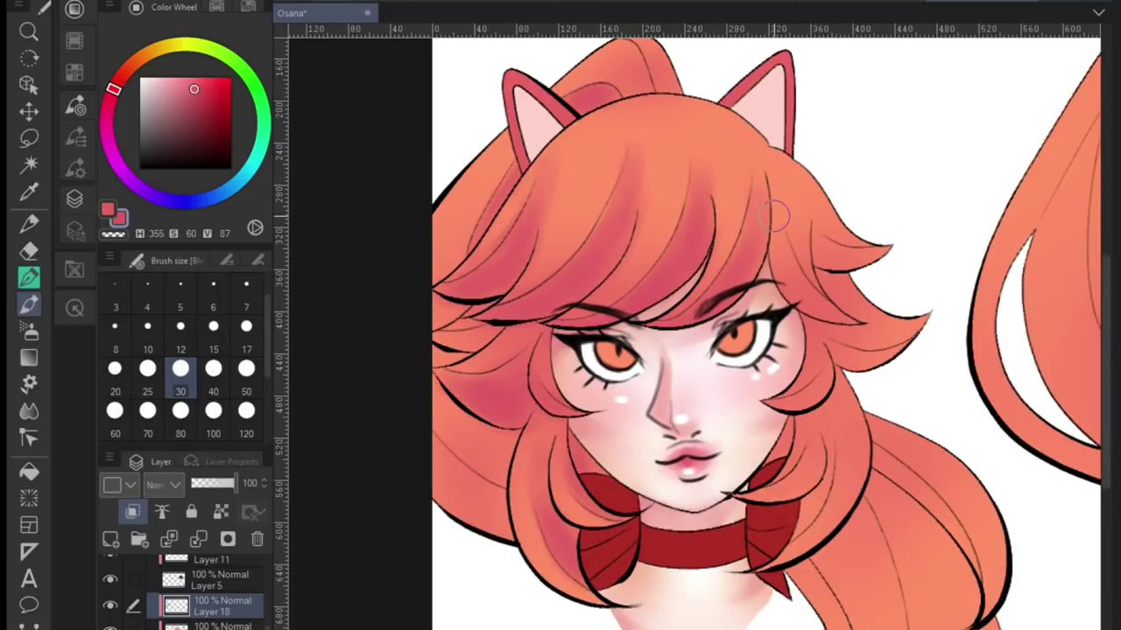
click(213, 326)
key(bracketright)
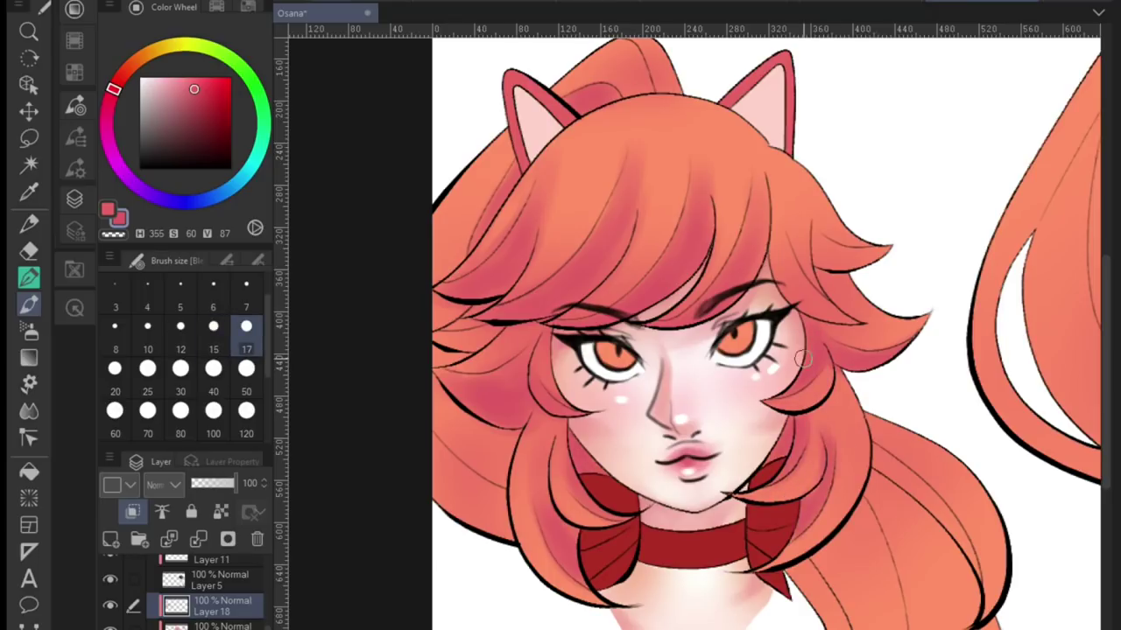
drag(473, 384, 587, 409)
key(bracketright)
key(bracketright)
key(bracketright)
key(bracketright)
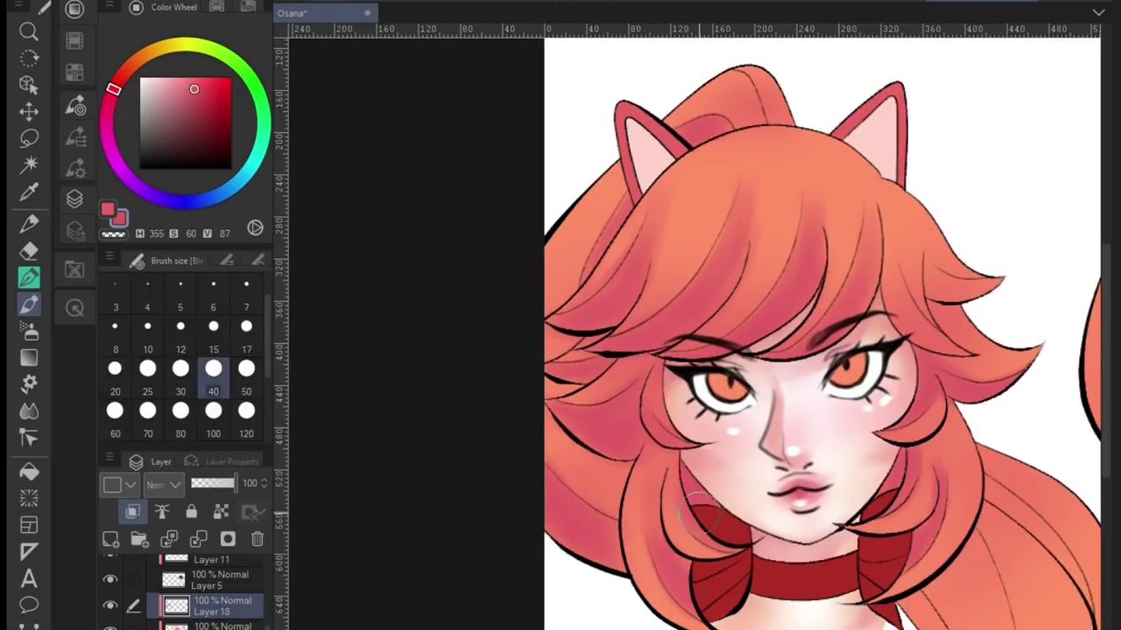
Paint reddish shadows along the strands of the front head's ponytail at brush sizes 17 and 40
drag(1035, 465, 864, 325)
key(bracketleft)
key(bracketleft)
key(bracketleft)
key(bracketleft)
drag(929, 521, 900, 429)
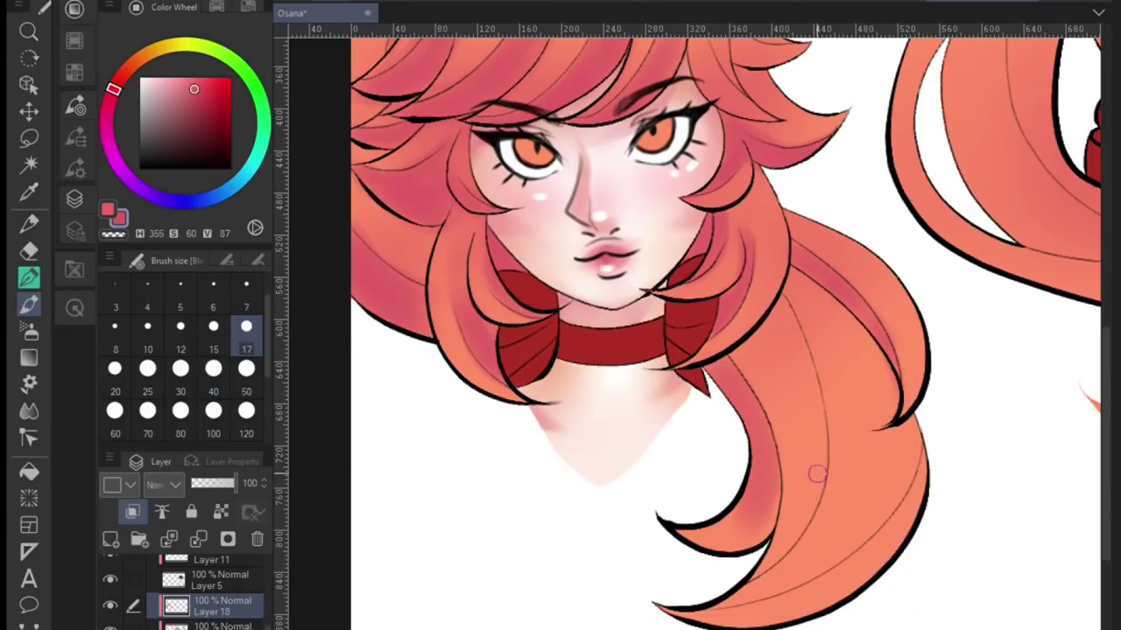
key(bracketleft)
scroll(771, 482, down, 2)
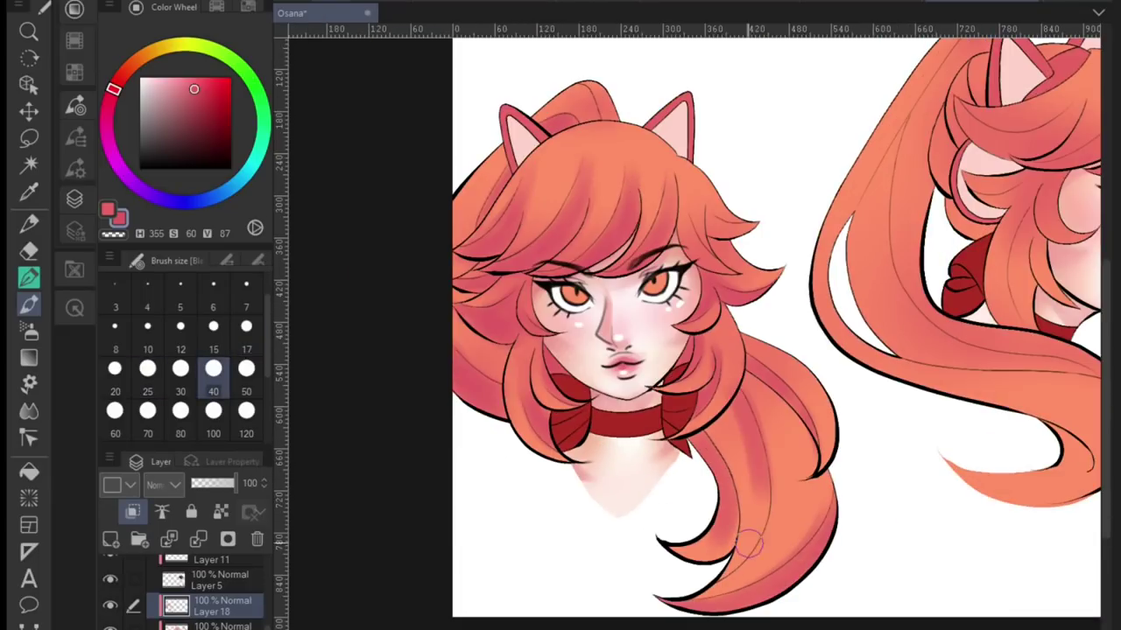
key(bracketright)
scroll(744, 551, up, 2)
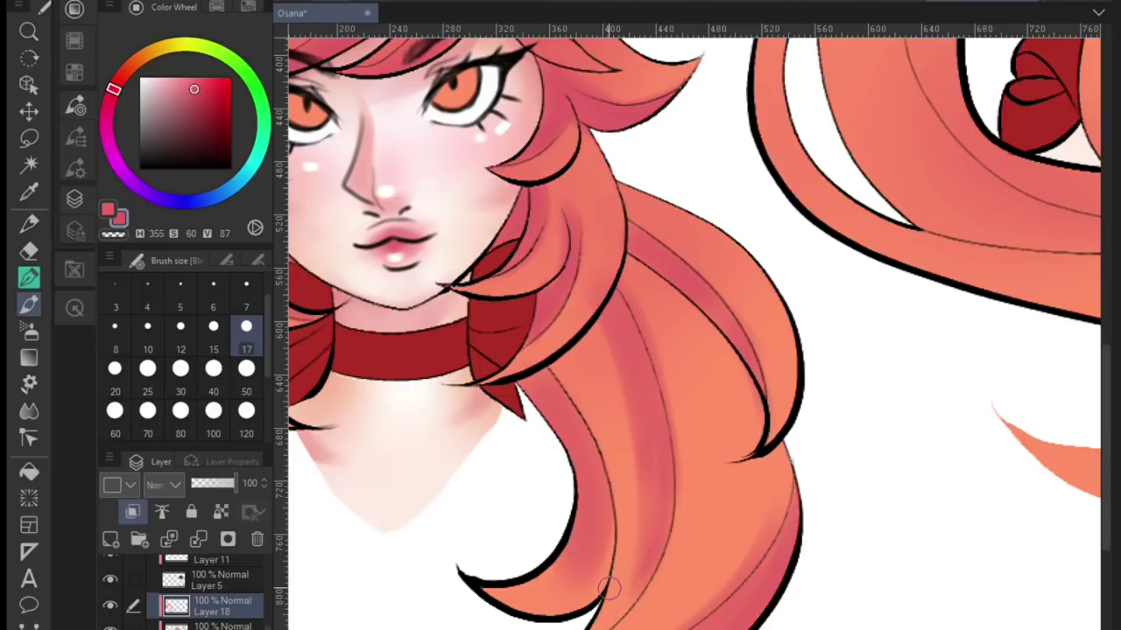
scroll(607, 588, down, 2)
key(bracketleft)
key(bracketleft)
scroll(718, 92, up, 2)
Blend the edges of the hair shadows on the front head and its ponytail at brush sizes 40 and 50
key(j)
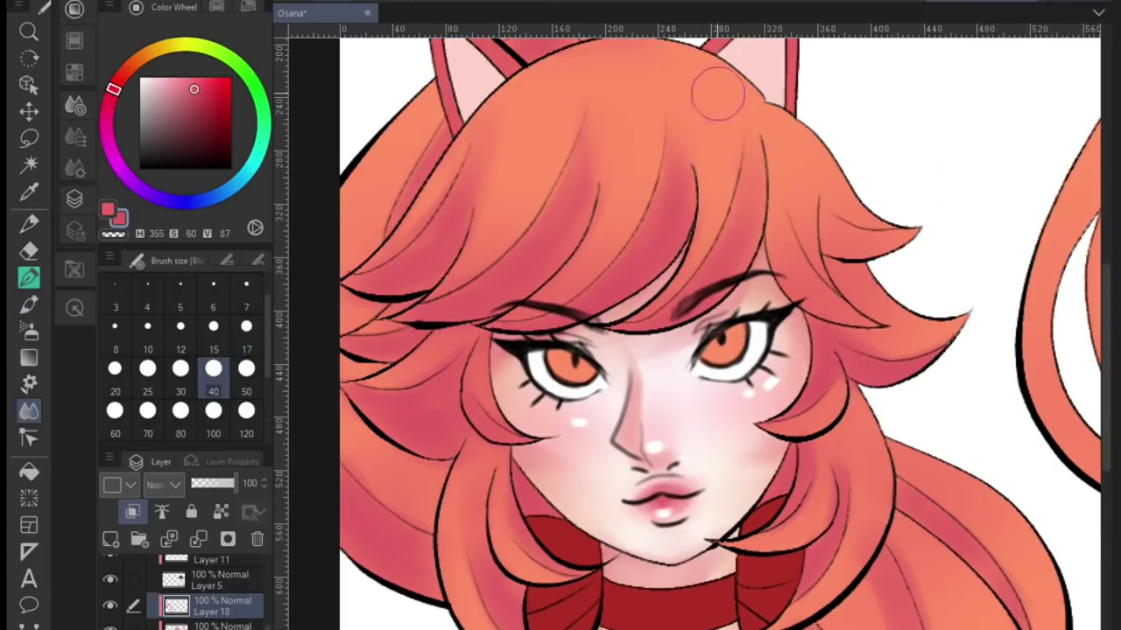
drag(584, 290, 442, 120)
key(bracketleft)
key(bracketleft)
key(bracketleft)
key(bracketleft)
scroll(766, 427, down, 3)
key(bracketright)
key(bracketright)
key(bracketright)
key(bracketright)
key(bracketright)
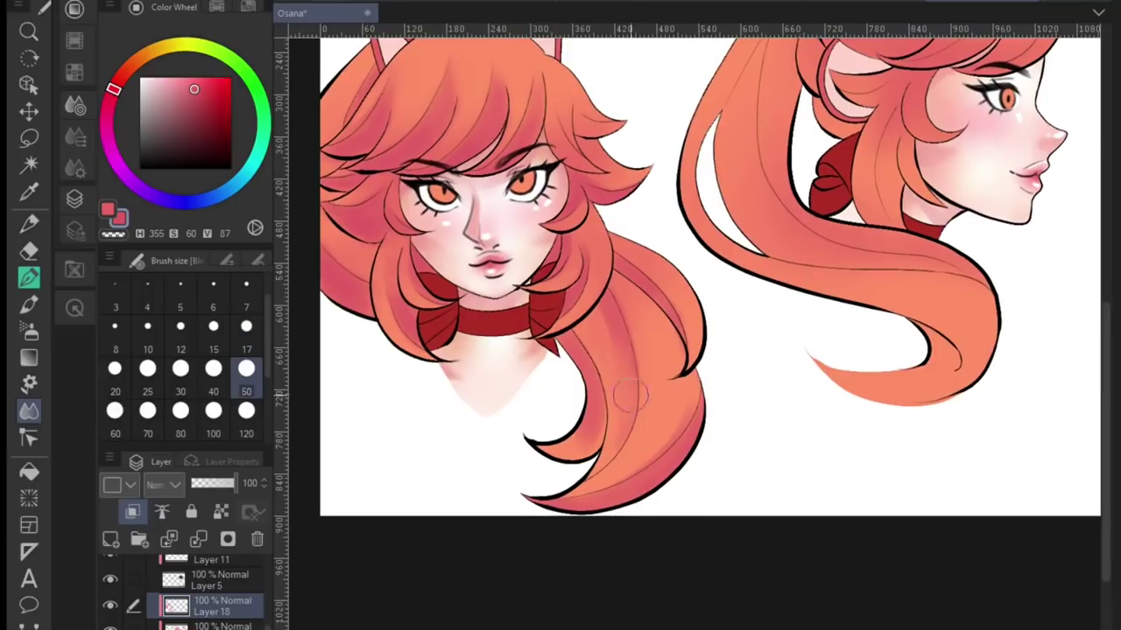
scroll(817, 452, up, 2)
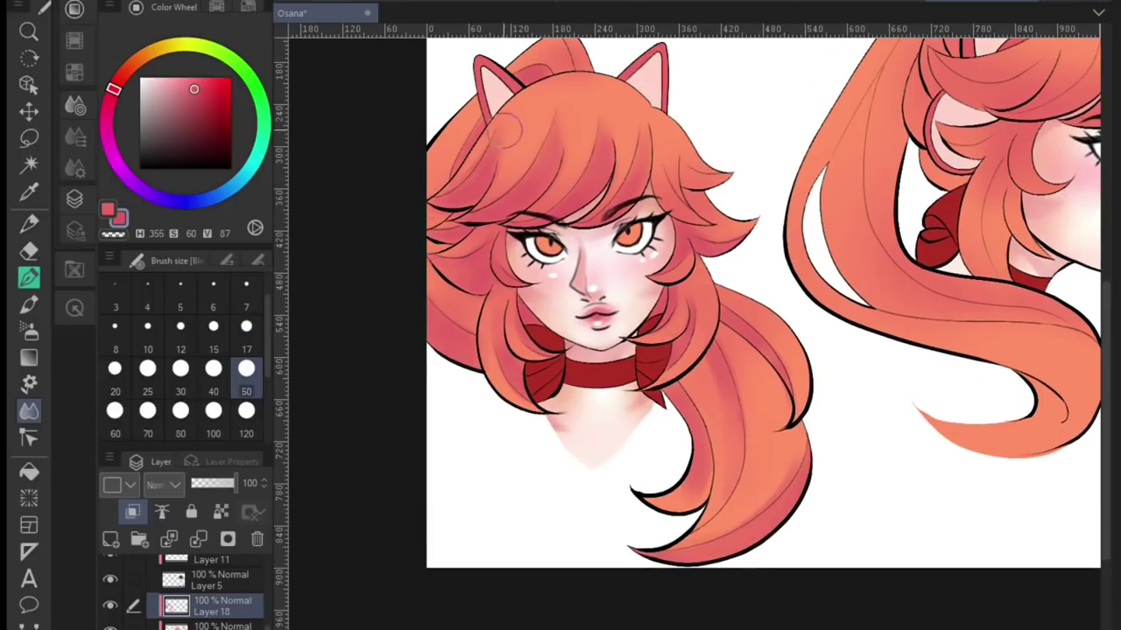
Paint reddish shadows under the profile's fringe strands at brush sizes 17 and 30
scroll(685, 105, down, 2)
drag(788, 306, 455, 262)
scroll(613, 263, up, 2)
key(p)
key(bracketleft)
key(bracketleft)
key(bracketleft)
key(bracketleft)
key(bracketleft)
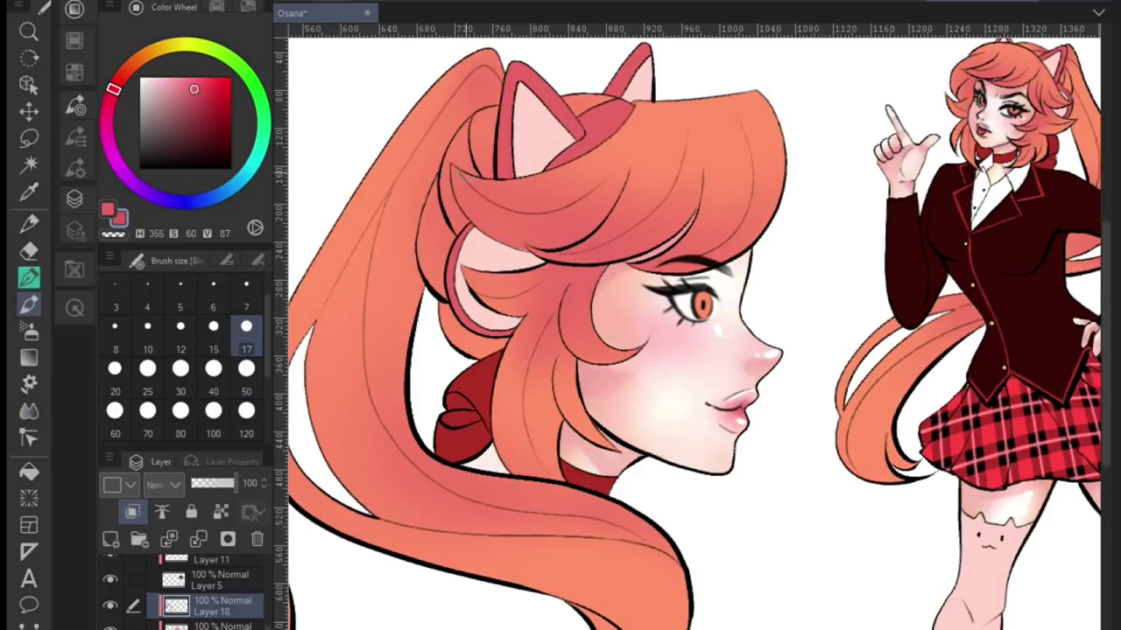
mouse_move(521, 200)
mouse_down()
mouse_move(599, 205)
mouse_move(663, 72)
mouse_move(663, 205)
mouse_move(703, 146)
mouse_move(749, 240)
mouse_up()
key(bracketright)
key(bracketright)
key(bracketright)
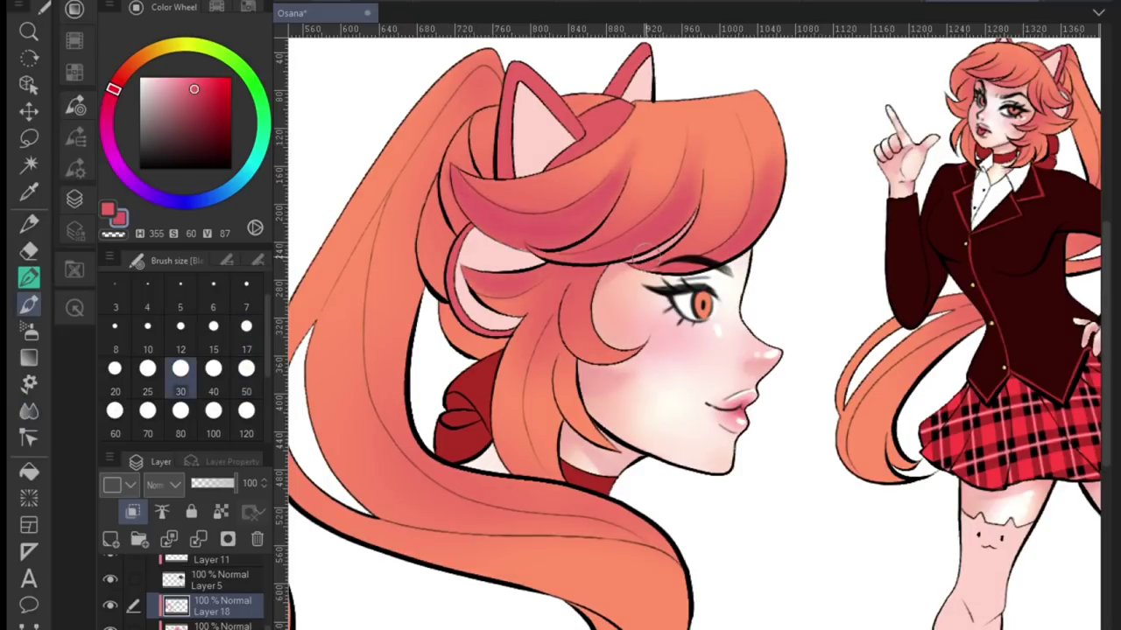
Paint reddish shadows on the profile's side locks and the hair around the ear and ponytail base, down to brush size 15
drag(560, 337, 530, 477)
key(bracketleft)
key(bracketleft)
key(bracketleft)
key(bracketleft)
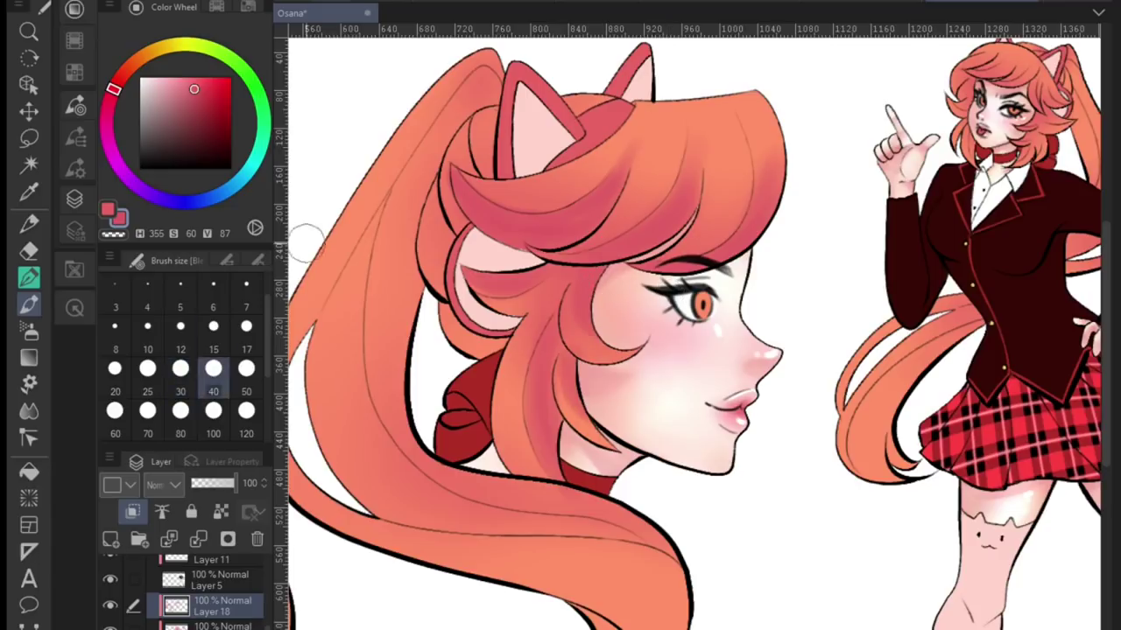
drag(445, 163, 436, 227)
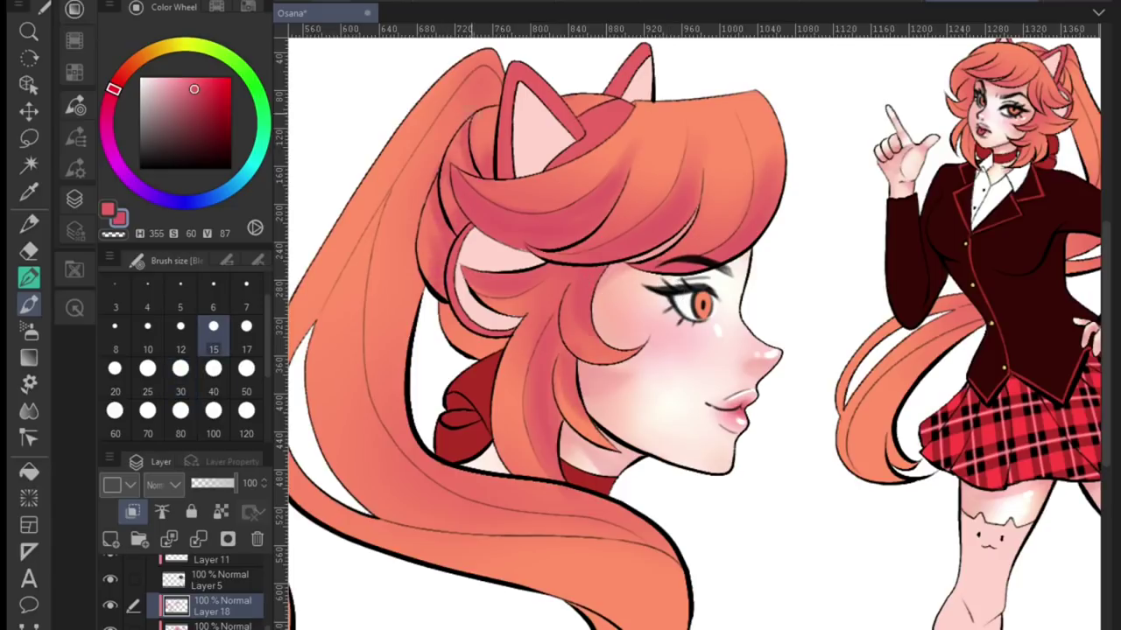
drag(447, 307, 504, 343)
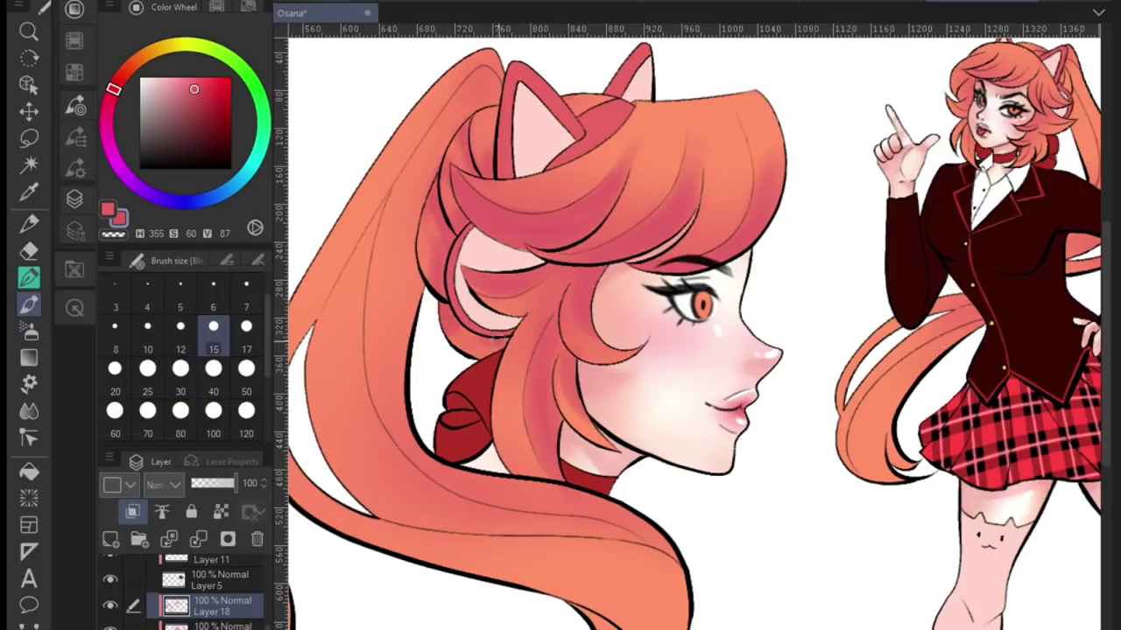
Paint reddish shadows down the inner strands of the profile's ponytail at brush sizes 17 and 40
key(bracketright)
drag(495, 71, 368, 293)
drag(349, 350, 422, 335)
drag(477, 197, 411, 499)
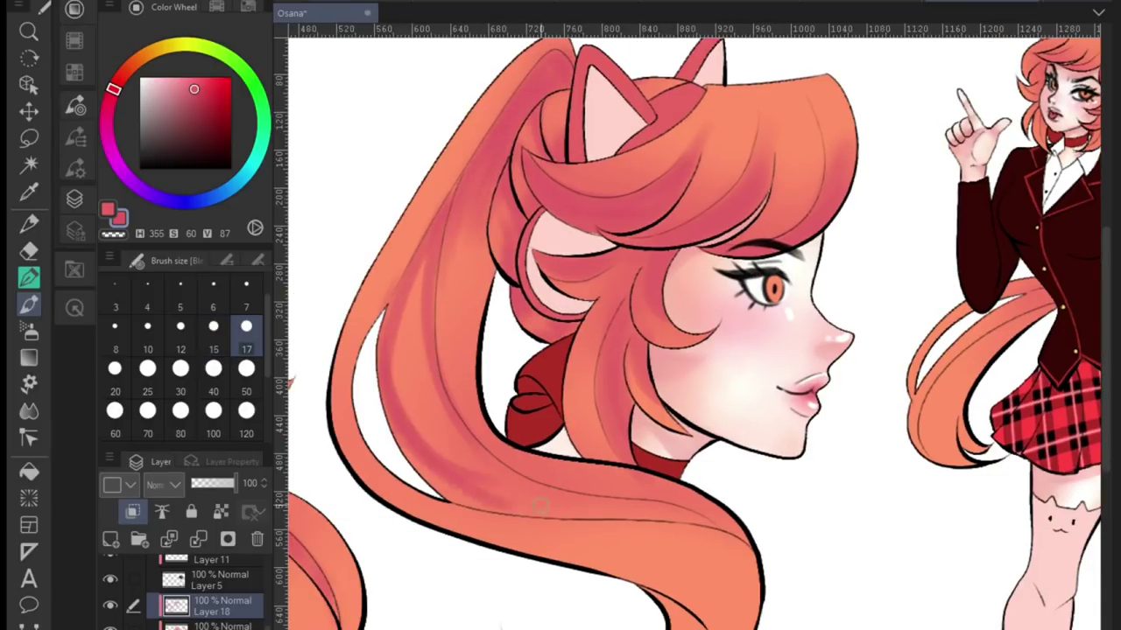
drag(412, 446, 700, 521)
drag(486, 459, 613, 516)
key(bracketright)
key(bracketright)
key(bracketright)
key(bracketright)
mouse_move(451, 263)
mouse_down()
mouse_move(453, 428)
mouse_move(512, 521)
mouse_up()
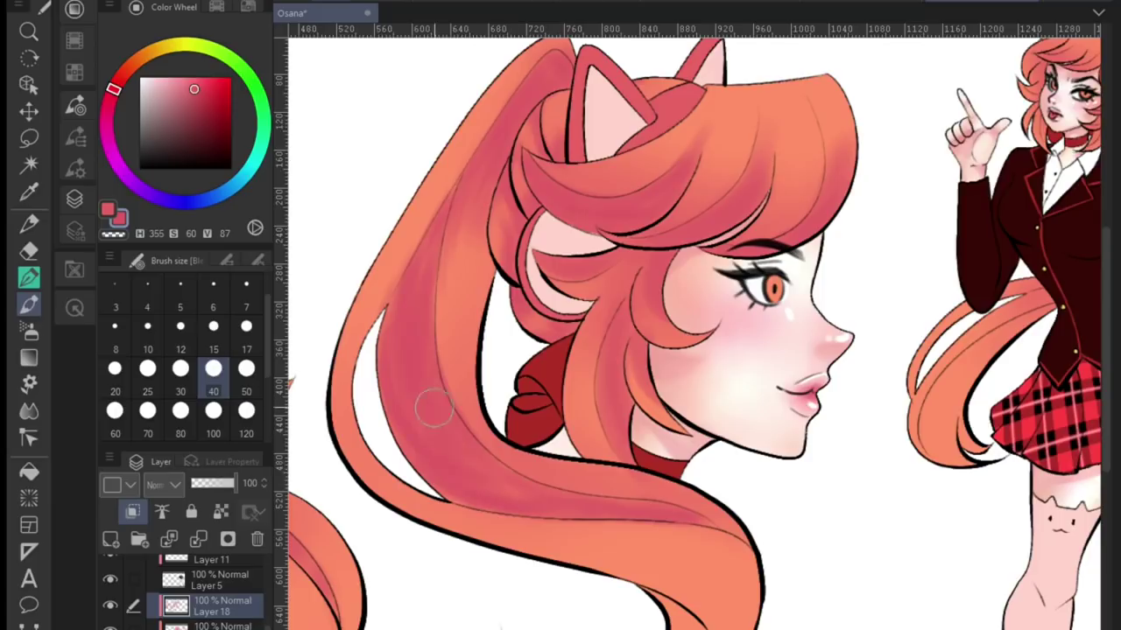
Fill in the reddish shadow on the profile ponytail's lower sweep and curled tip at brush size 40
scroll(525, 438, down, 2)
mouse_move(429, 394)
mouse_down()
mouse_move(517, 495)
mouse_move(700, 613)
mouse_up()
drag(508, 561, 692, 595)
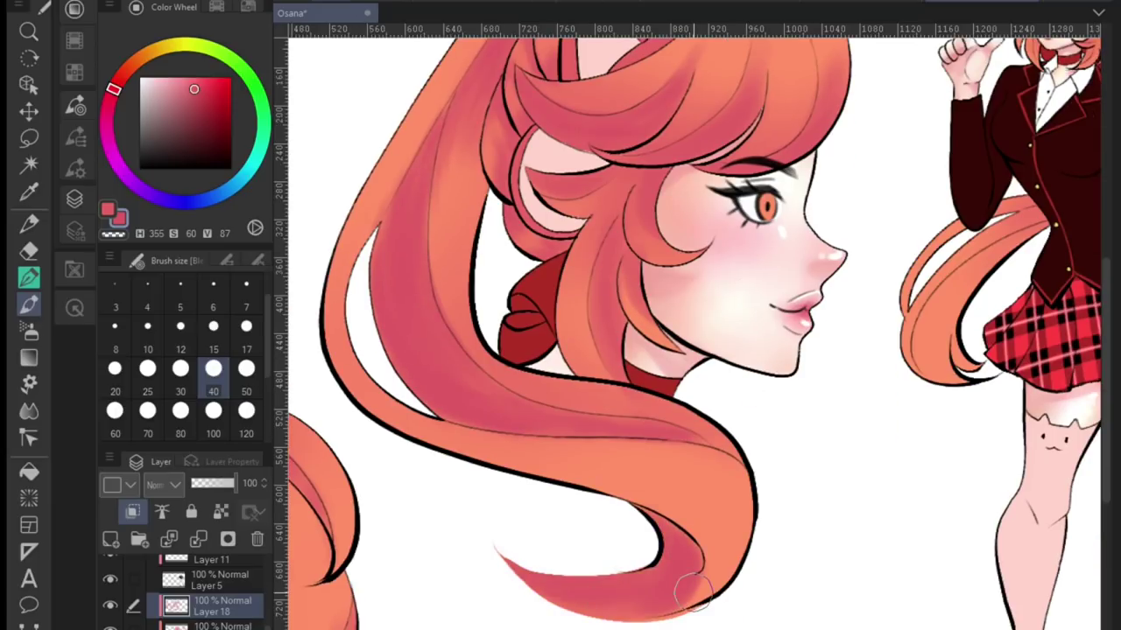
Blend the shadow edges on the profile's hair and ponytail at brush size 50
scroll(744, 508, down, 3)
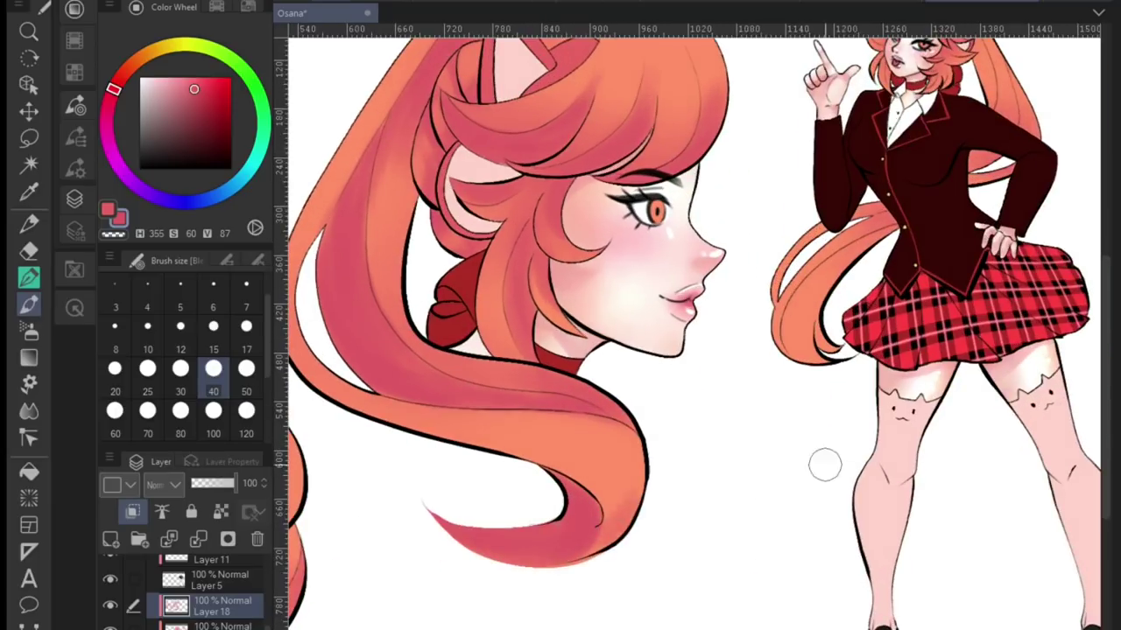
scroll(826, 463, up, 1)
key(j)
mouse_move(470, 189)
mouse_down()
mouse_move(454, 223)
mouse_move(443, 198)
mouse_up()
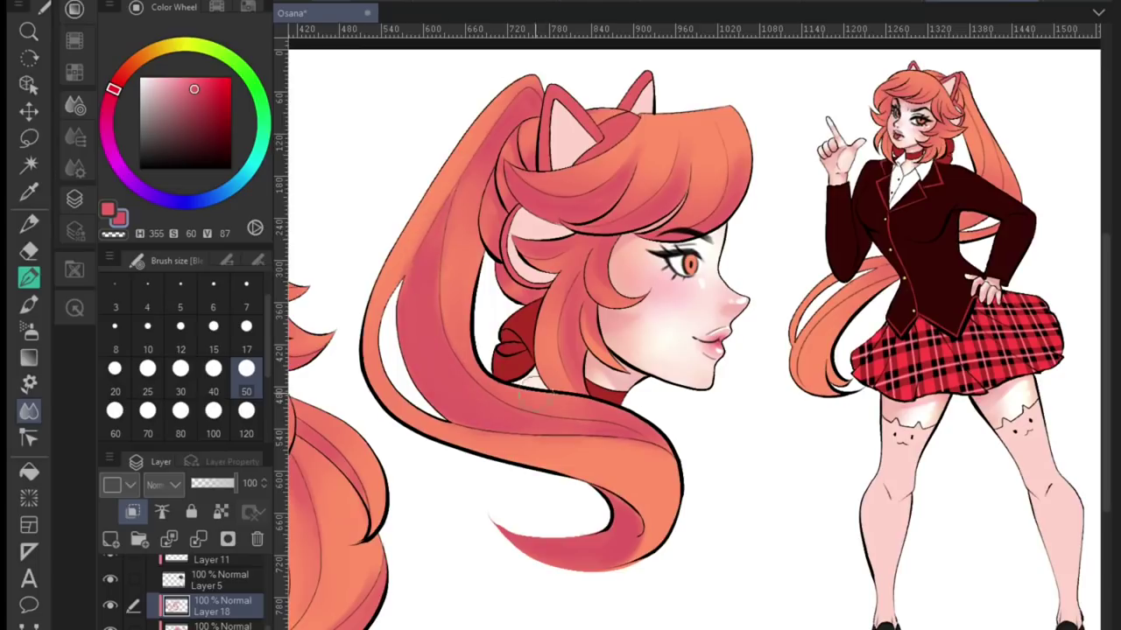
drag(620, 512, 620, 560)
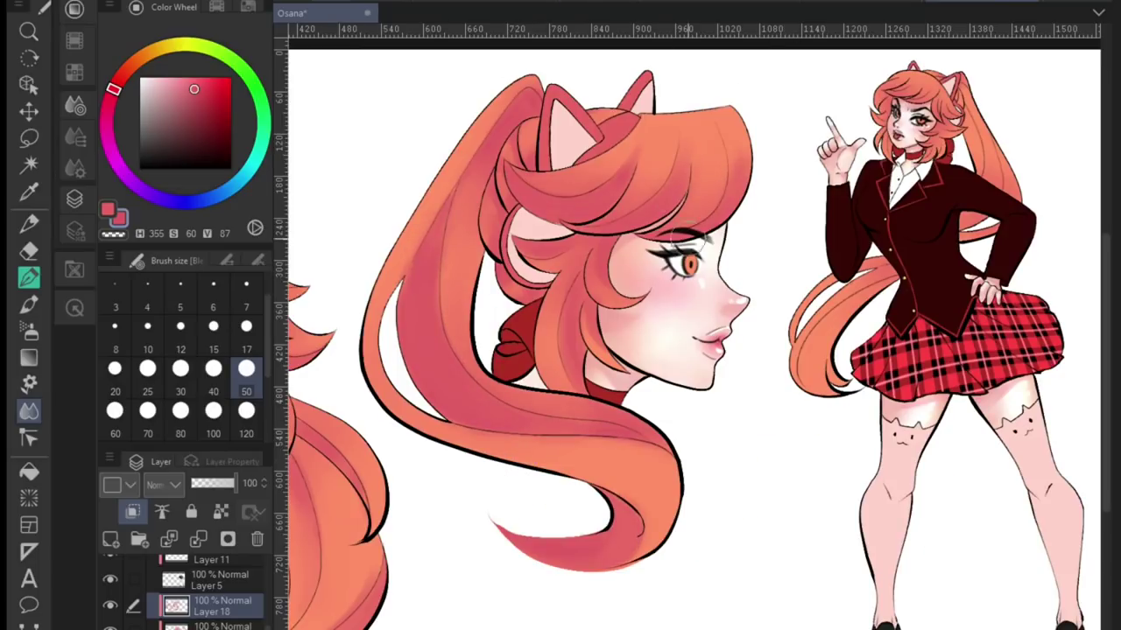
Paint small reddish shadows on the full-body figure's fringe and side locks at brush sizes 12, 6 and 7
scroll(928, 263, up, 3)
key(p)
key(bracketleft)
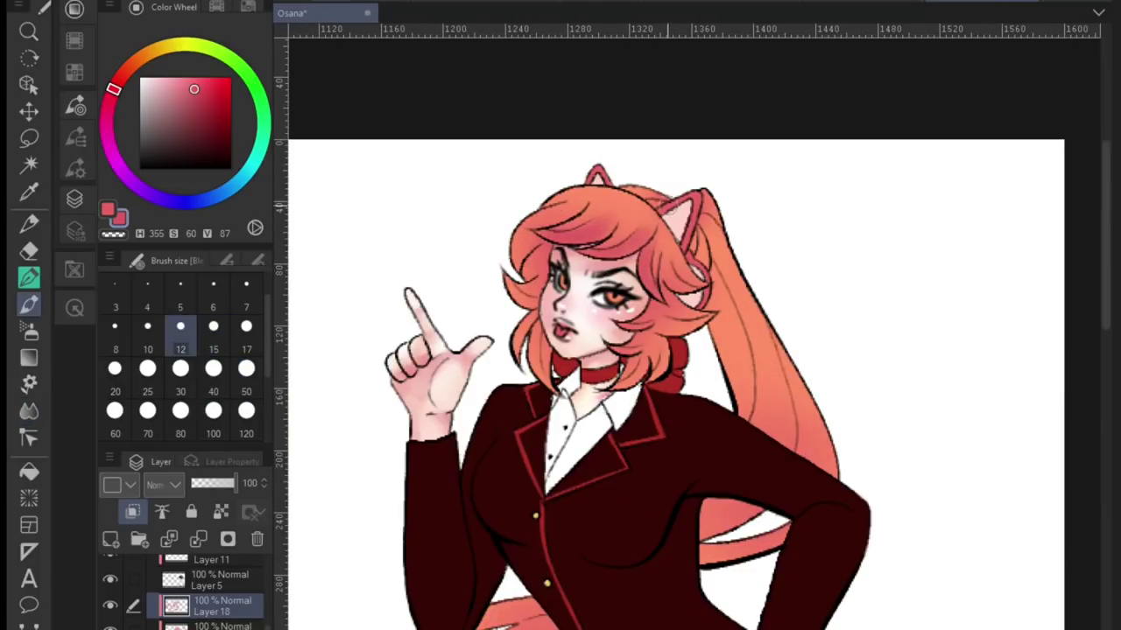
key(bracketleft)
key(bracketleft)
key(bracketleft)
key(bracketleft)
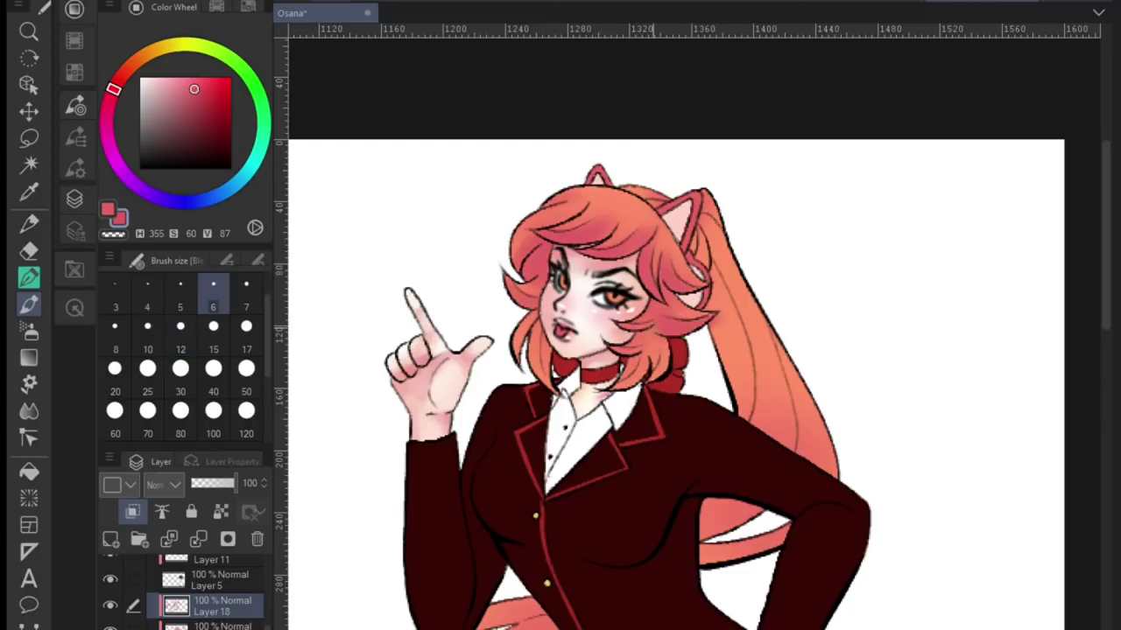
key(bracketright)
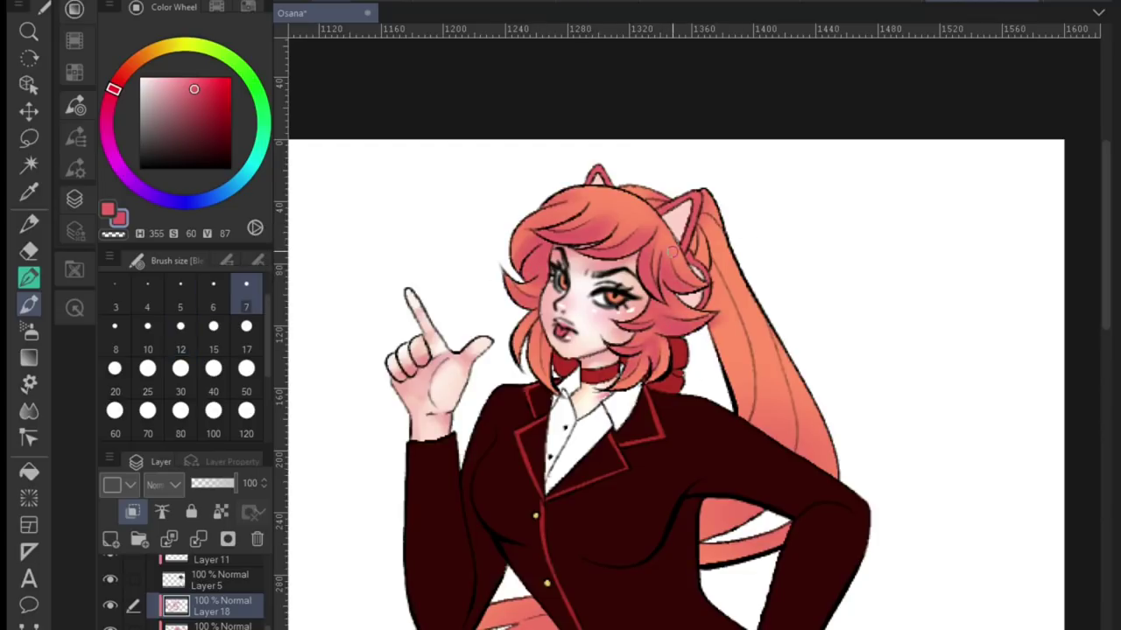
Paint reddish shadows along the upper and lower parts of the full-body figure's ponytail at brush size 12
key(bracketright)
key(bracketright)
key(bracketright)
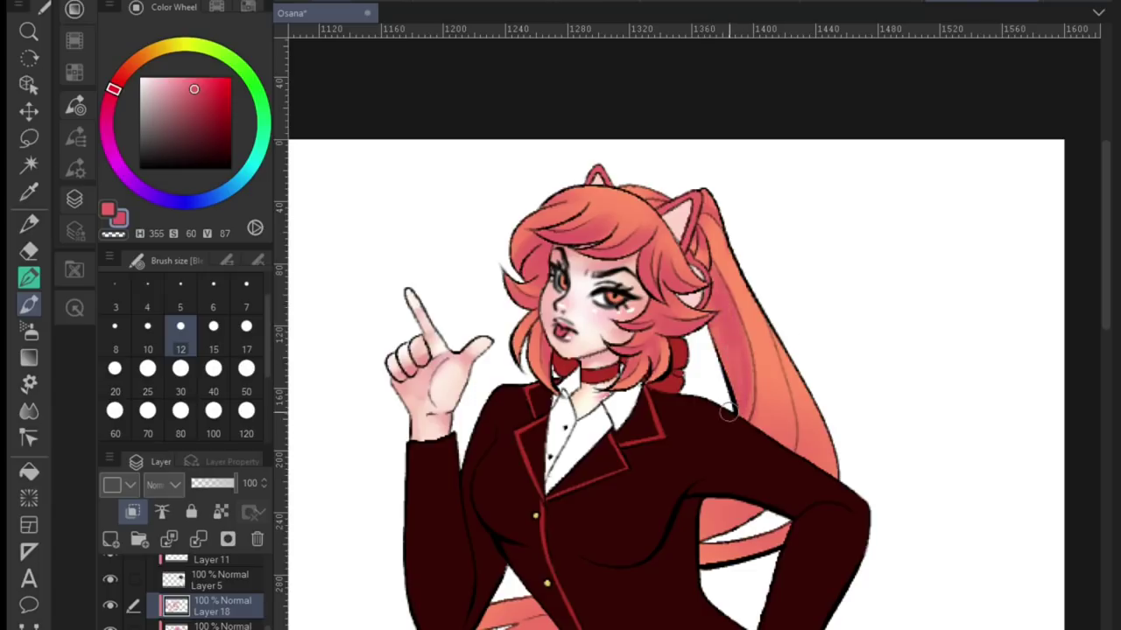
scroll(743, 504, down, 5)
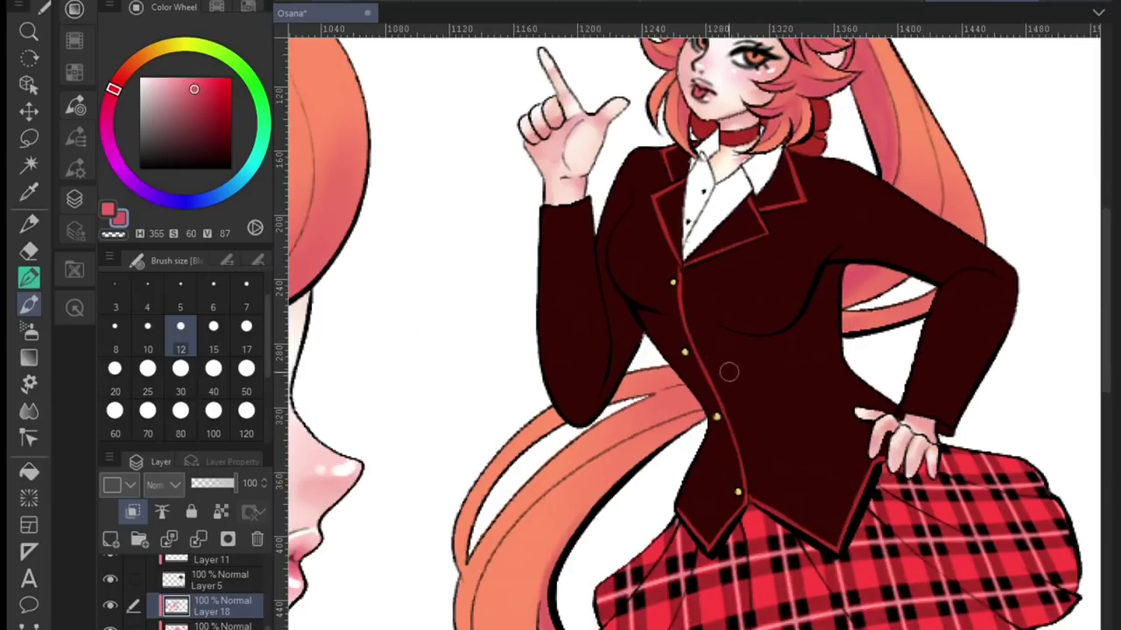
scroll(446, 571, down, 2)
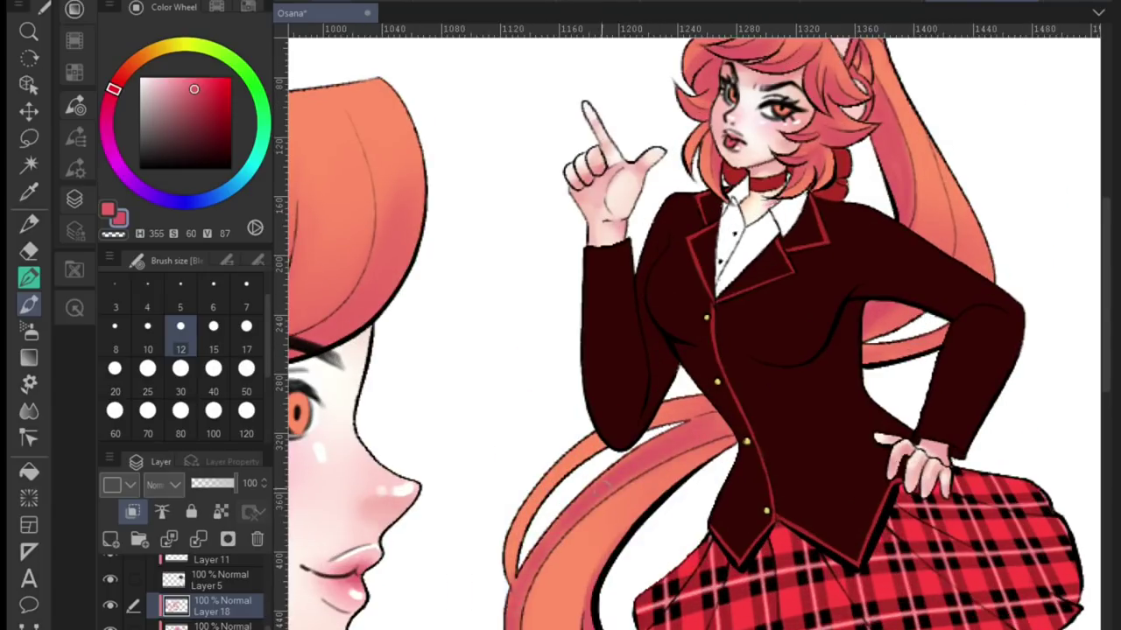
scroll(522, 573, down, 1)
scroll(522, 574, down, 5)
Airbrush light yellow-orange highlights (H32 S45 V100) on the ponytails and profile hair at size 120, on the layer beneath the shadows
alt+click(522, 573)
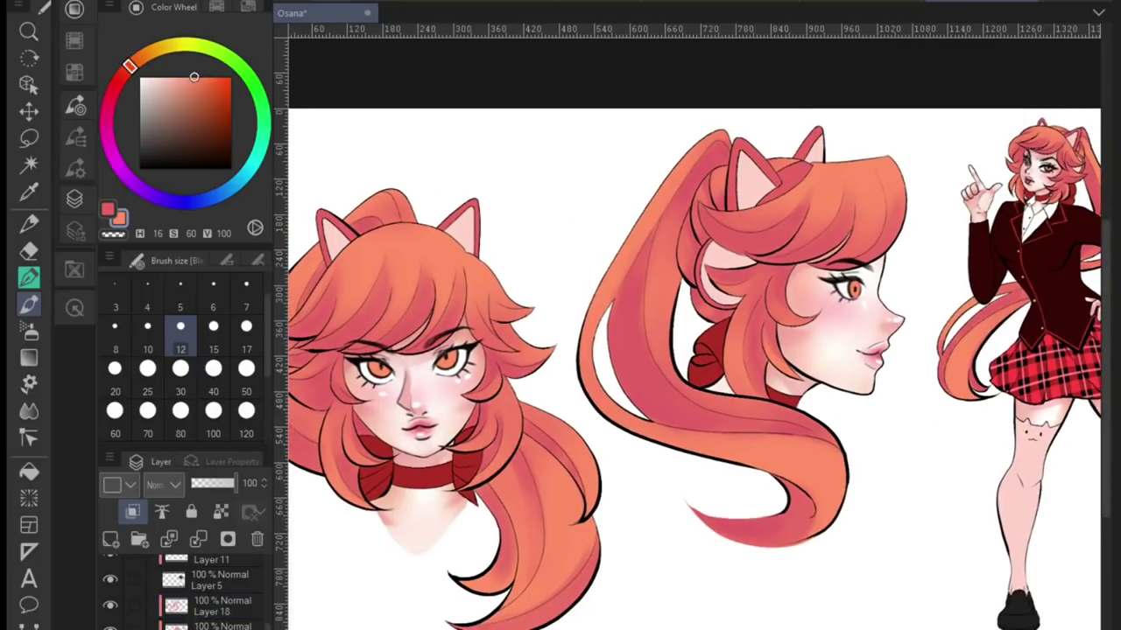
key(b)
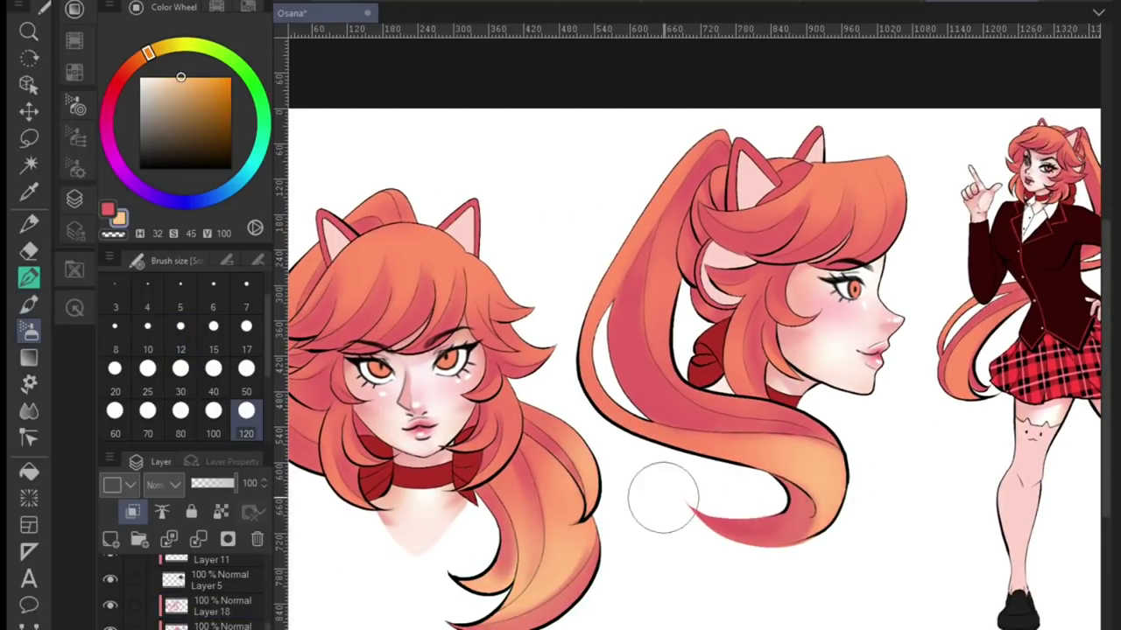
drag(663, 491, 468, 473)
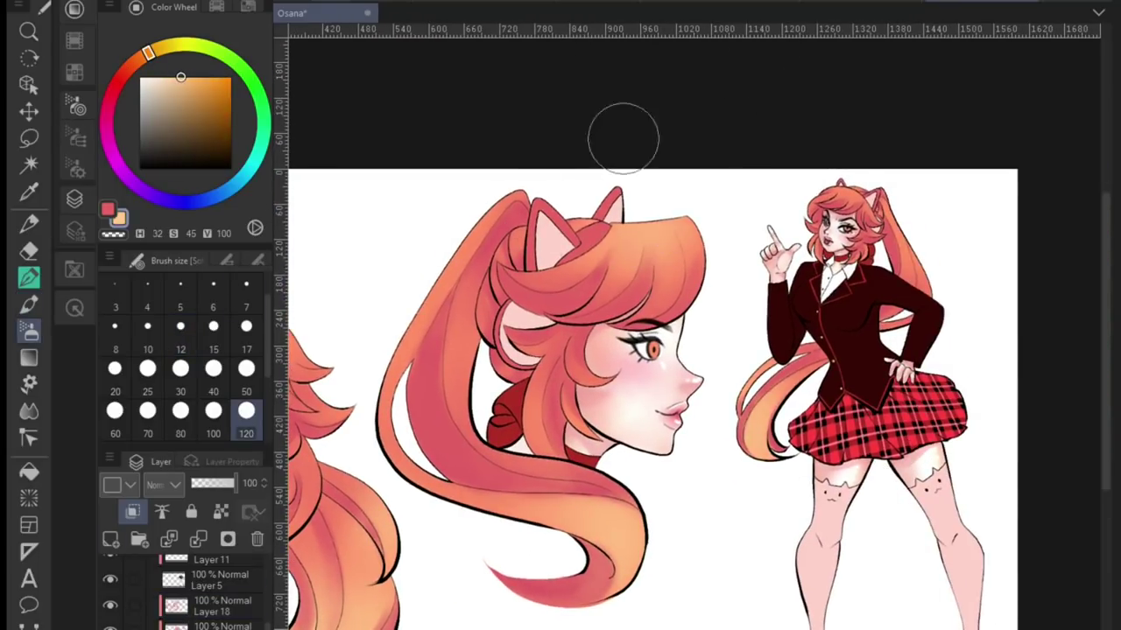
drag(621, 130, 864, 47)
scroll(950, 515, down, 1)
Airbrush the yellow-orange highlights onto the profile's fringe and the full-body figure's hair at sizes 80 and 40
click(246, 391)
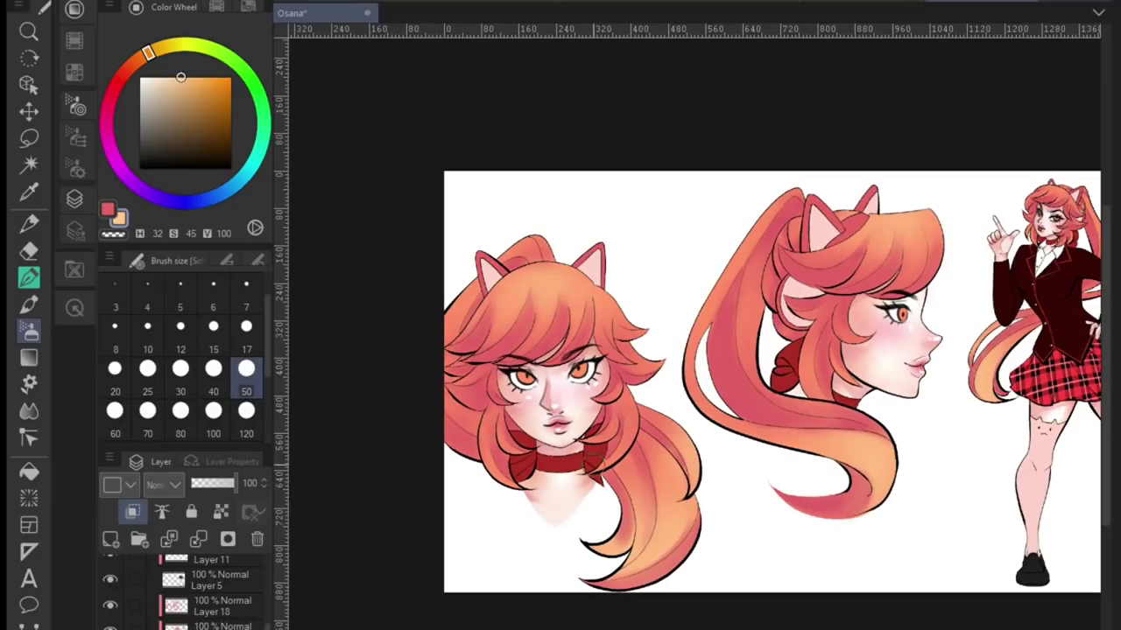
scroll(582, 203, right, 2)
key(bracketleft)
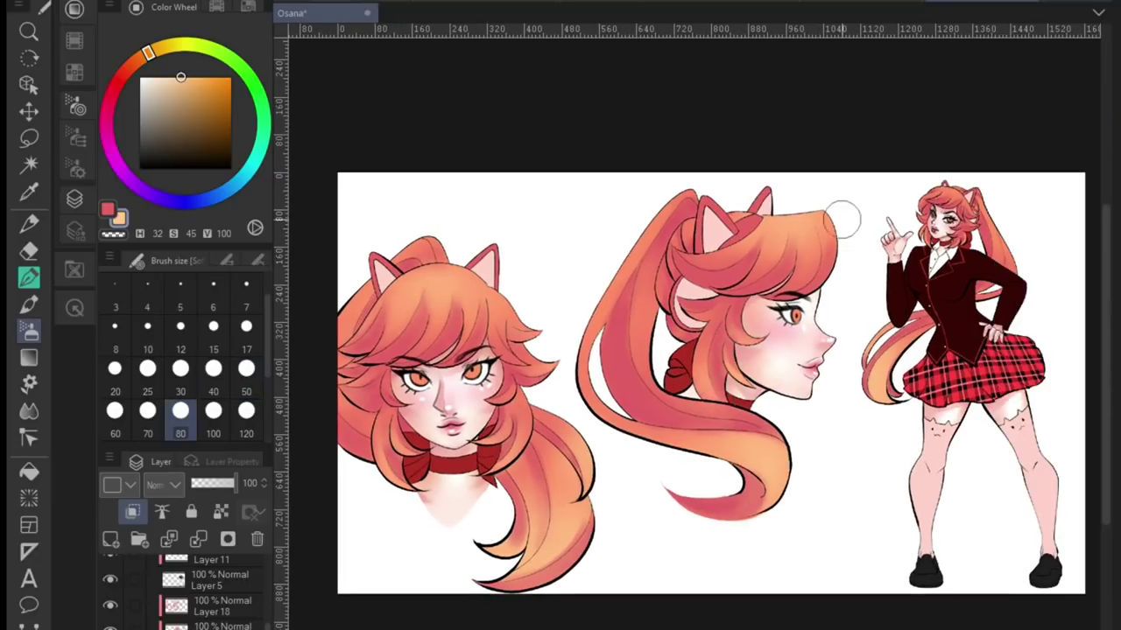
scroll(837, 219, up, 3)
scroll(613, 394, down, 1)
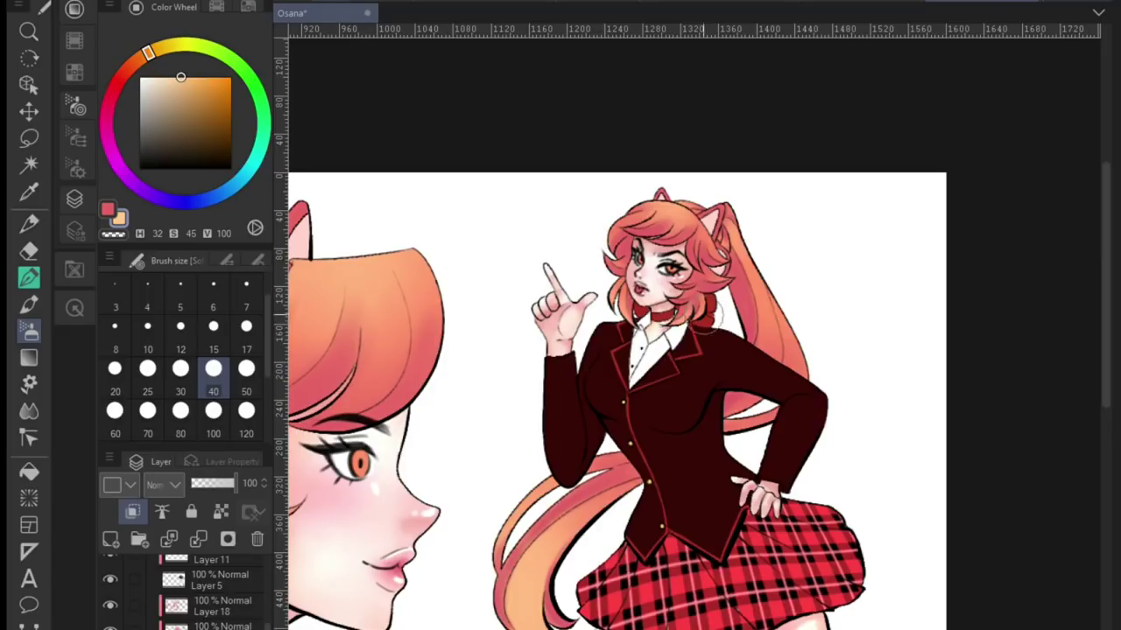
Blend the hair shadows on Layer 18 at brush size 50
scroll(613, 394, down, 1)
key(j)
click(210, 606)
key(bracketright)
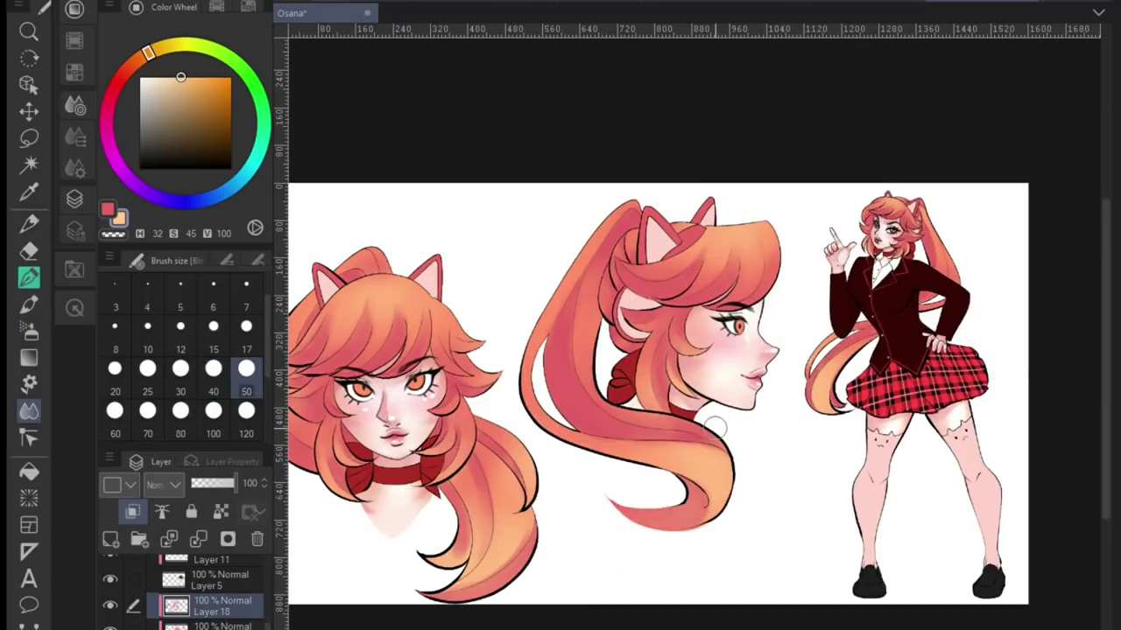
Set the hair's yellow-orange highlight layer to Add (Glow) and lower its opacity to 66%
key(b)
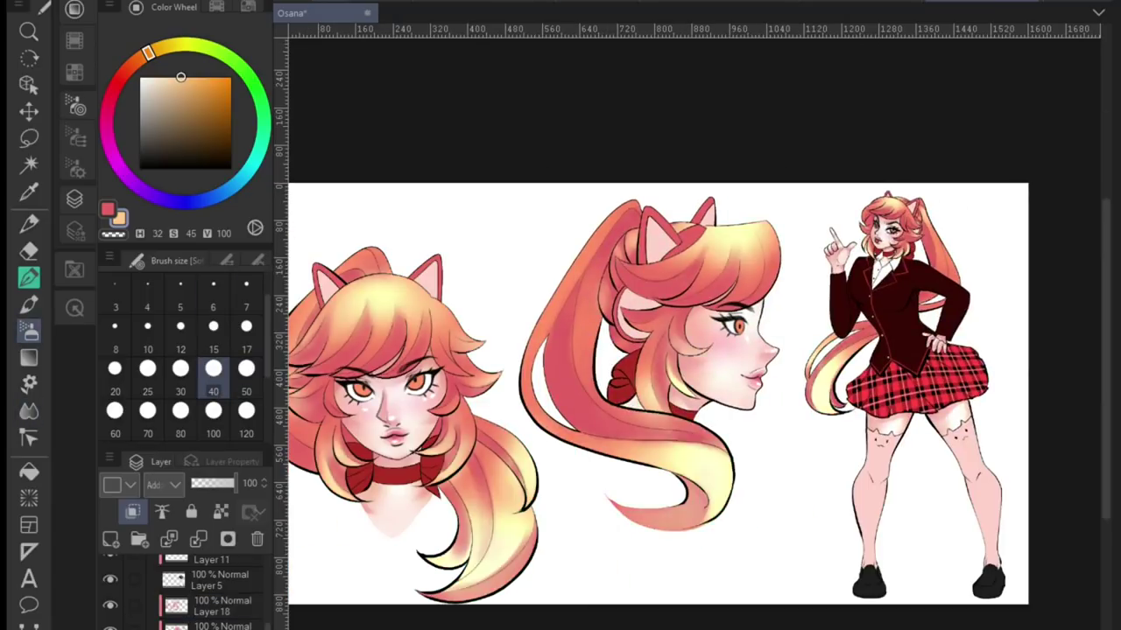
scroll(657, 394, down, 1)
scroll(718, 377, up, 2)
scroll(788, 350, up, 2)
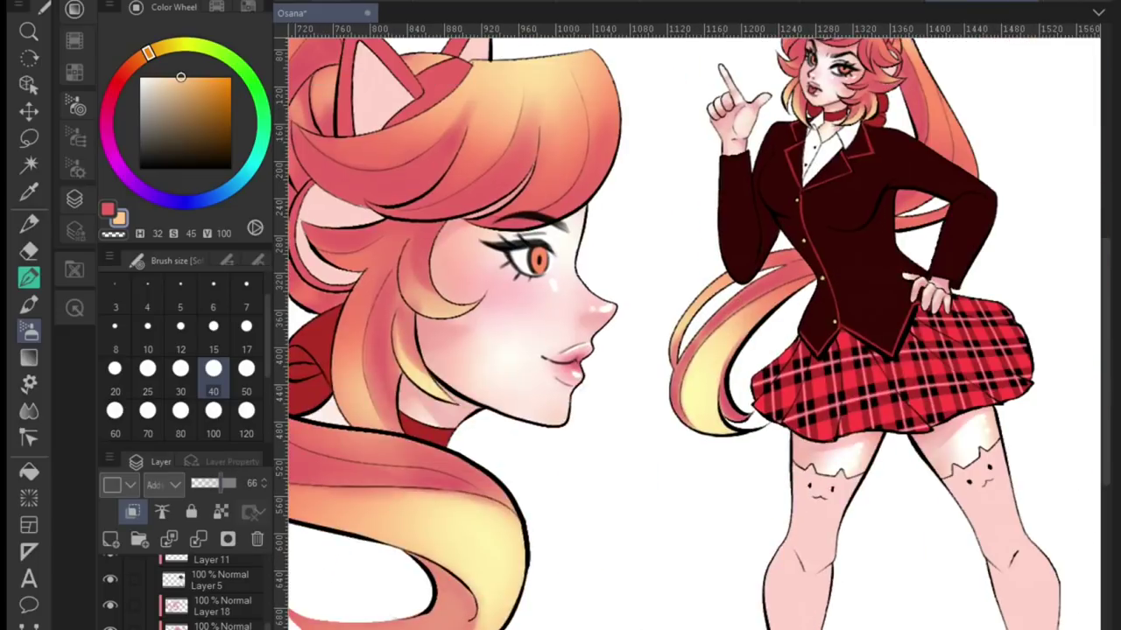
Soften the transitions between hair shadows and yellow highlights on Layer 18, blending at brush size 40
click(219, 606)
key(j)
scroll(700, 394, down, 2)
scroll(701, 394, down, 1)
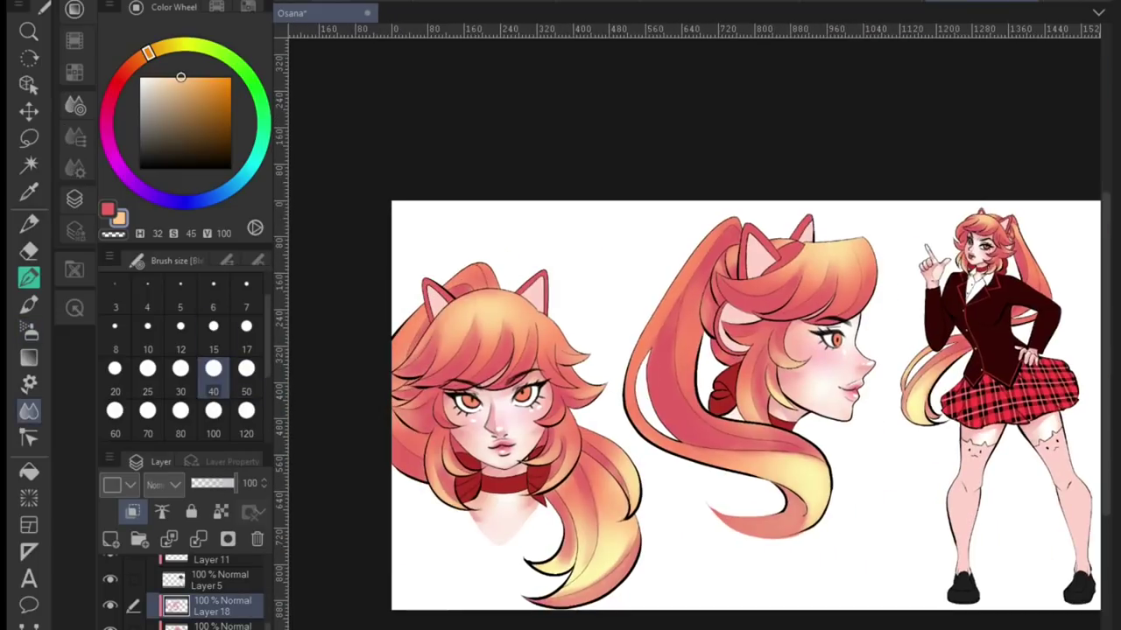
Paint small cream shine marks (H32 S16 V100) on the front view's fringe, side locks and ponytail at brush size 6
click(219, 605)
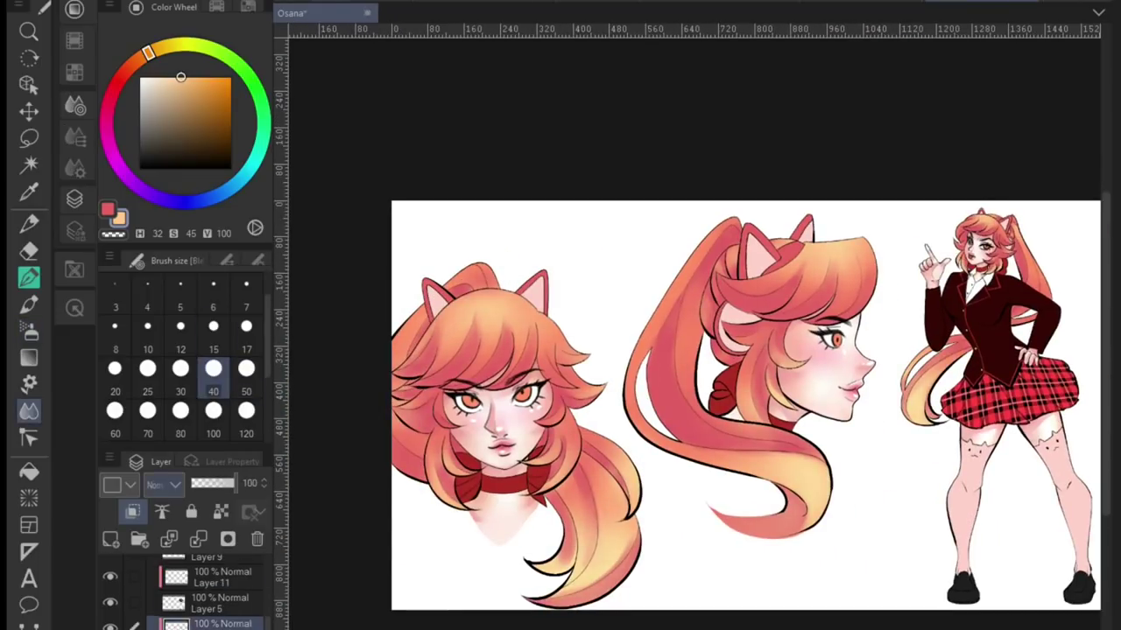
key(p)
scroll(625, 340, up, 2)
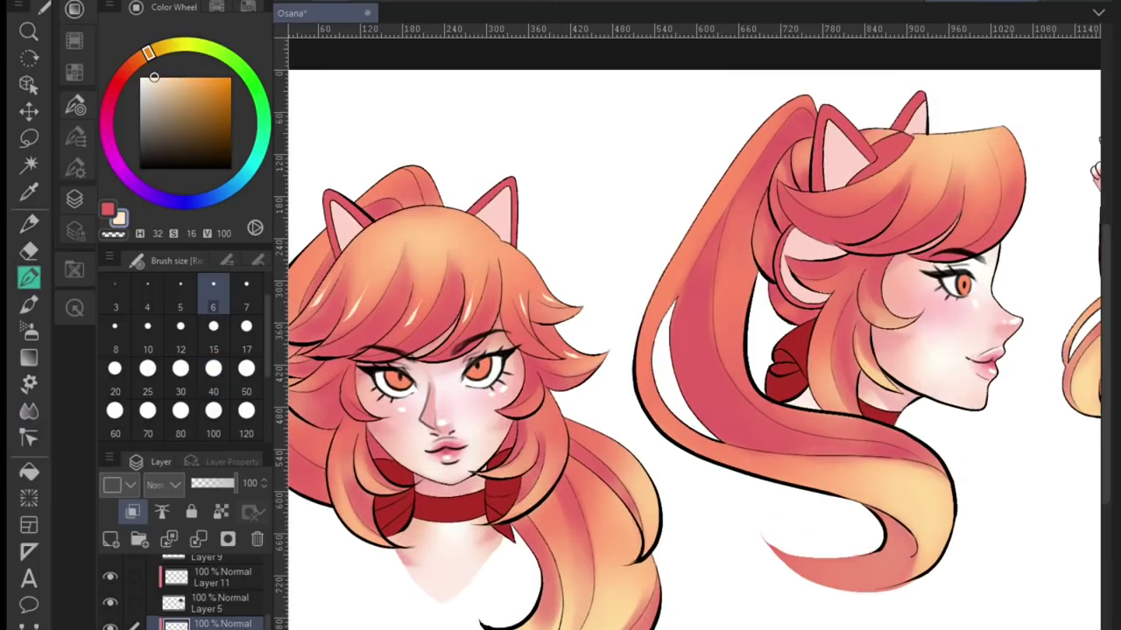
drag(525, 350, 643, 310)
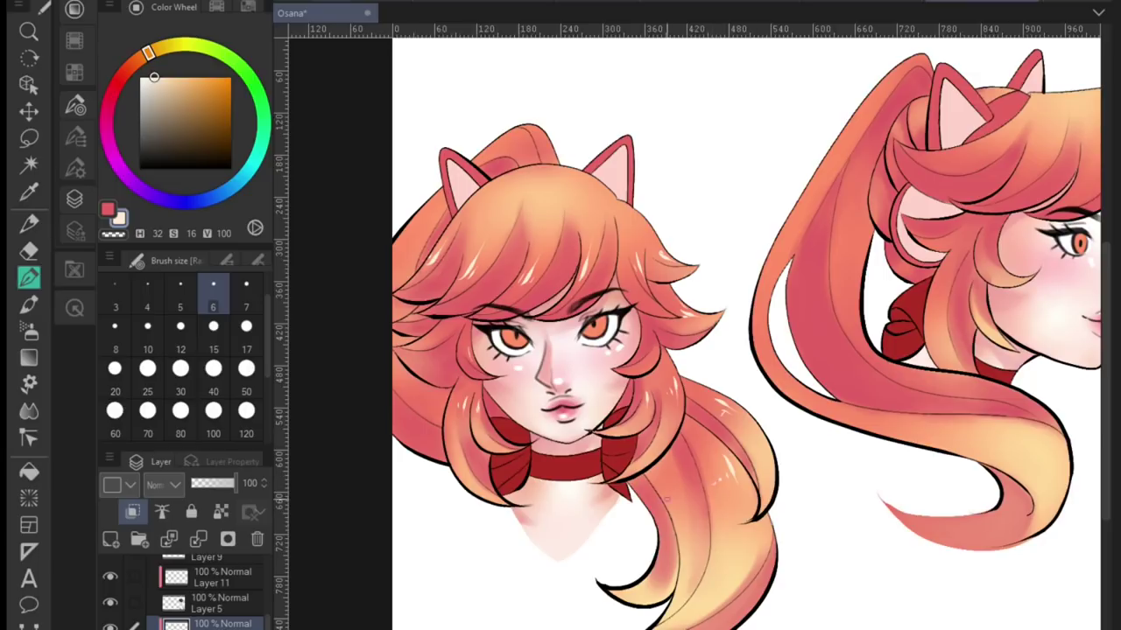
scroll(829, 429, down, 1)
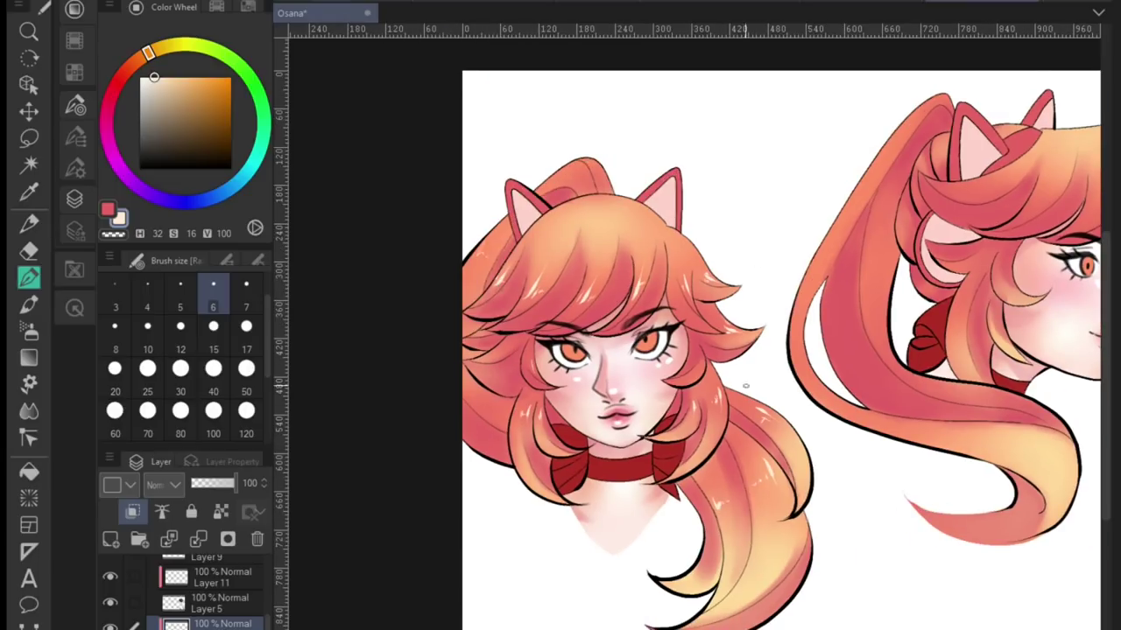
Paint small cream shine marks on the profile's fringe, side locks and ponytail at brush size 6
drag(745, 385, 483, 394)
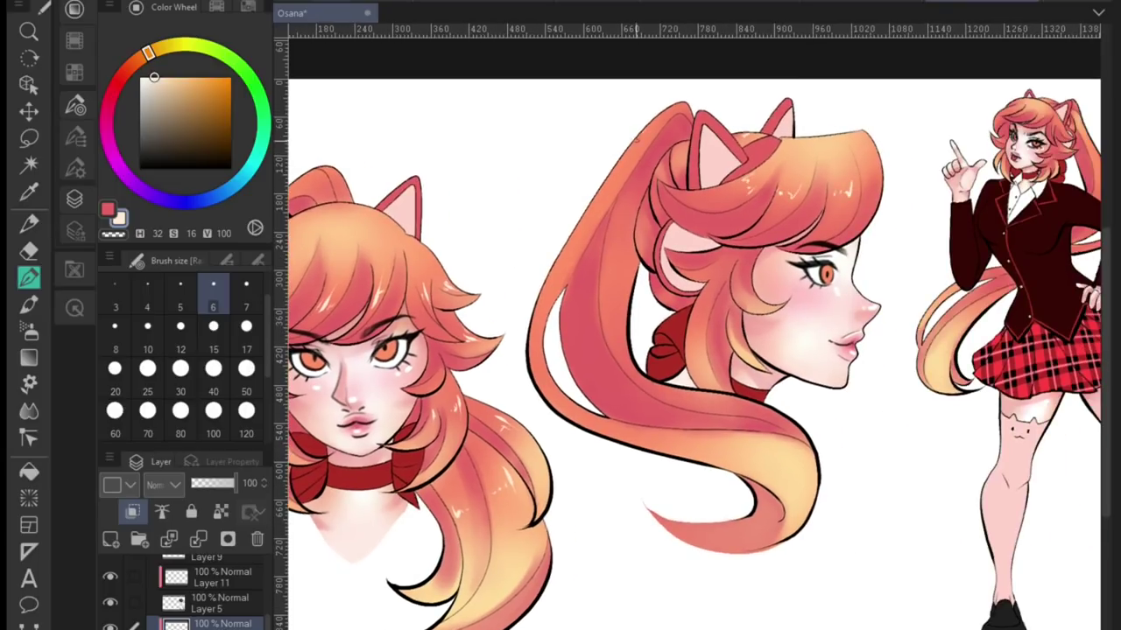
scroll(835, 470, down, 2)
scroll(770, 376, up, 3)
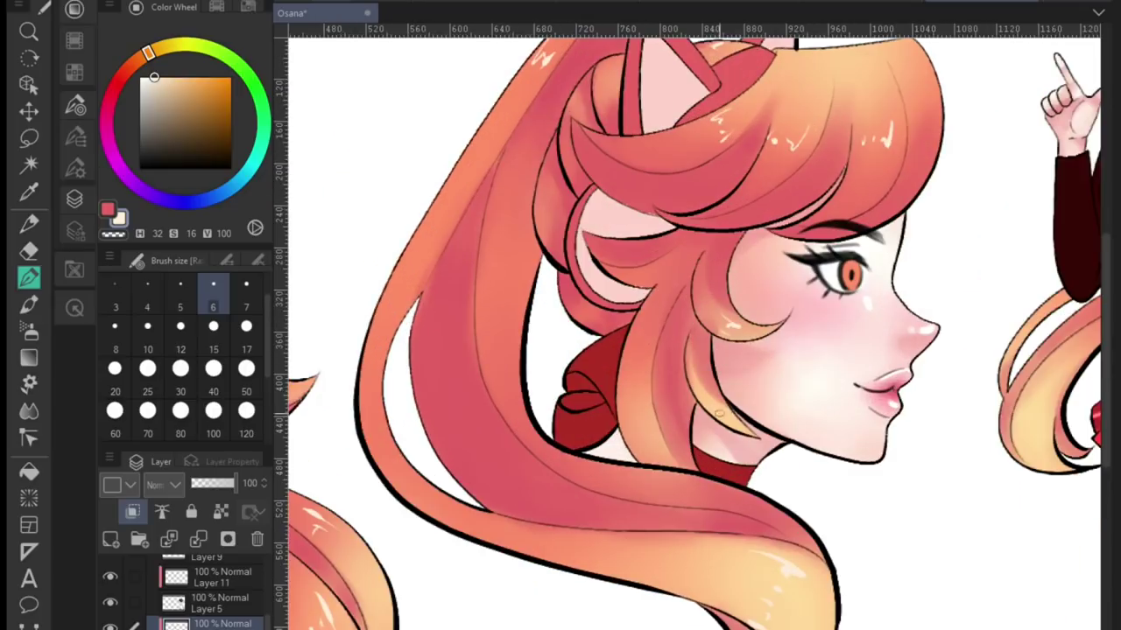
scroll(771, 377, down, 2)
Paint cream shine marks on the full-body figure's hair at size 6, and soften the hair shine with the Blend tool at size 40
scroll(788, 350, up, 1)
scroll(771, 263, up, 2)
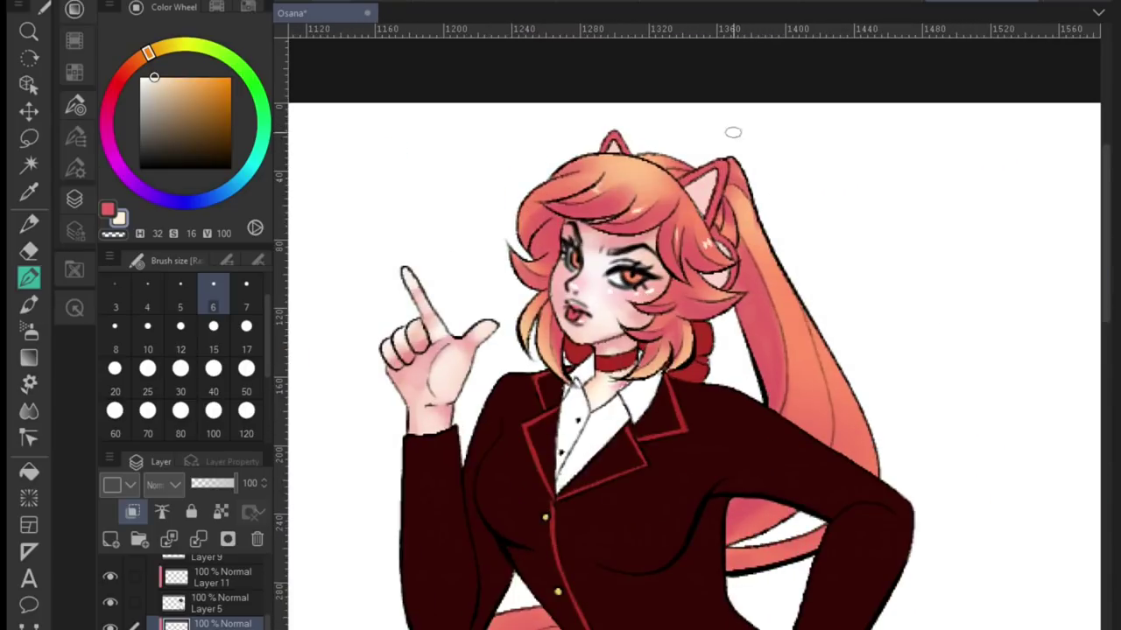
scroll(691, 350, down, 3)
key(j)
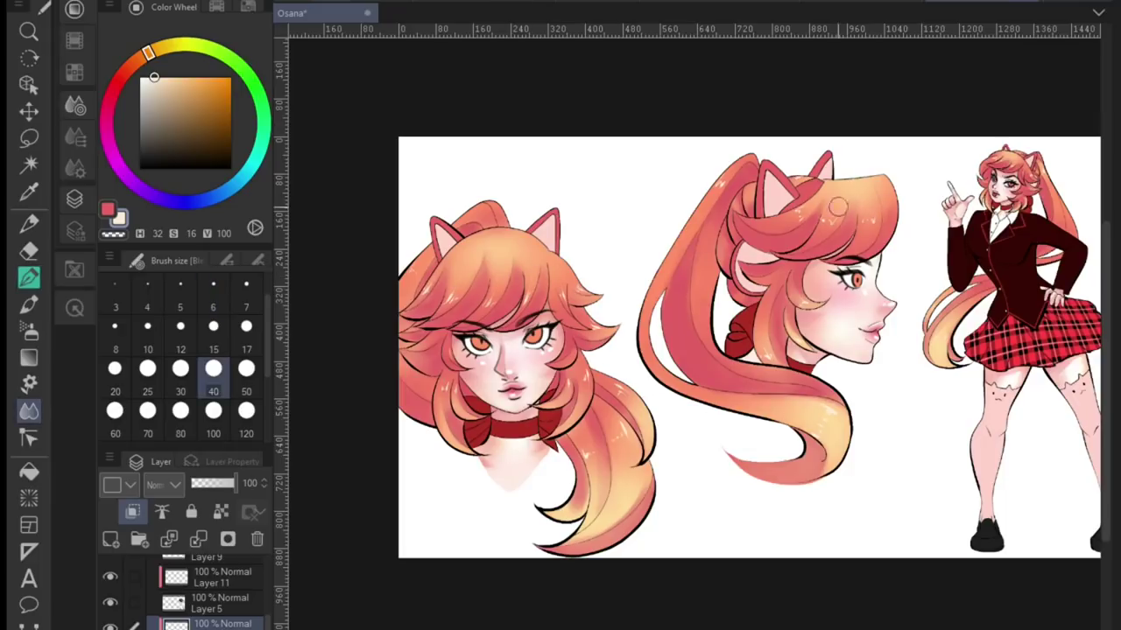
Airbrush dark red shadows (H4 S100 V14) on the jacket at size 25 on a new Multiply layer, tidying them with the eraser at size 50
scroll(749, 350, down, 1)
scroll(749, 351, up, 1)
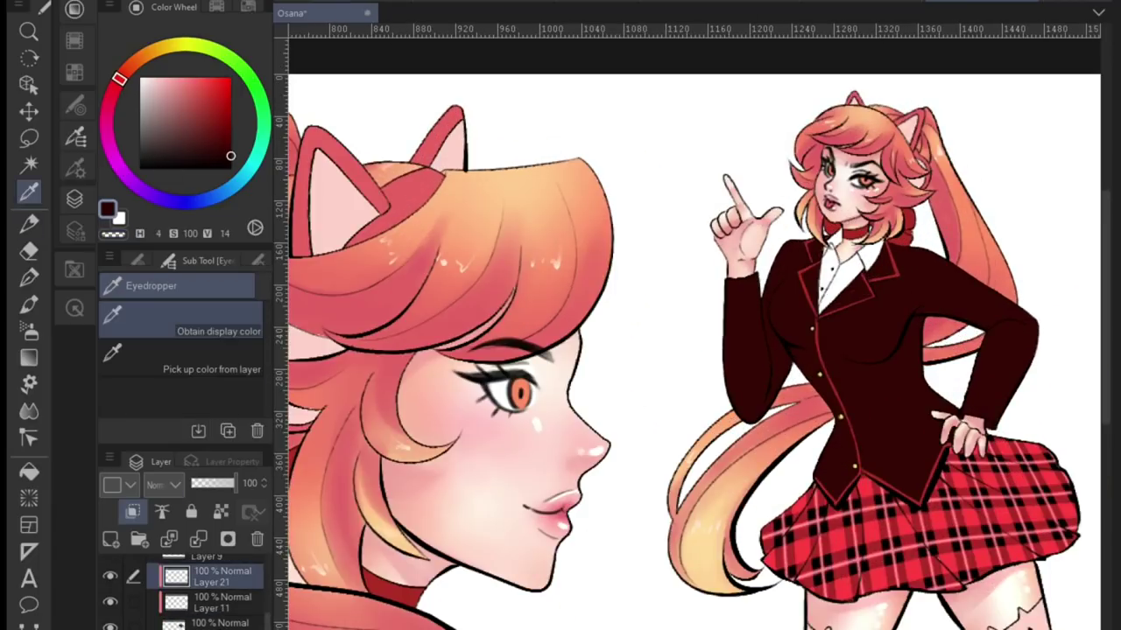
key(b)
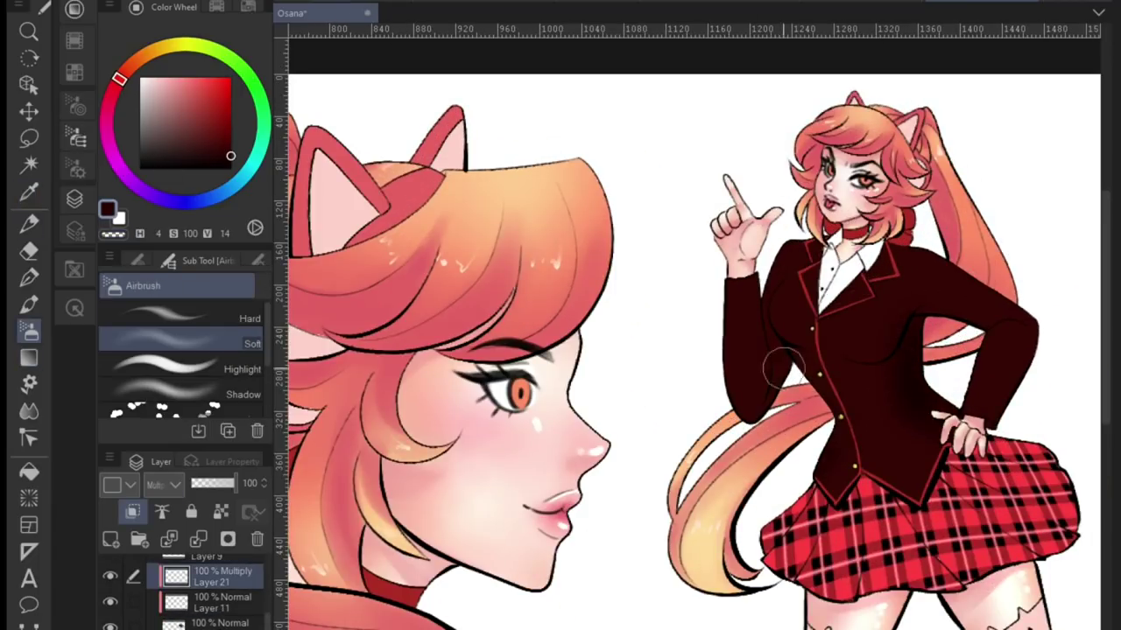
click(137, 260)
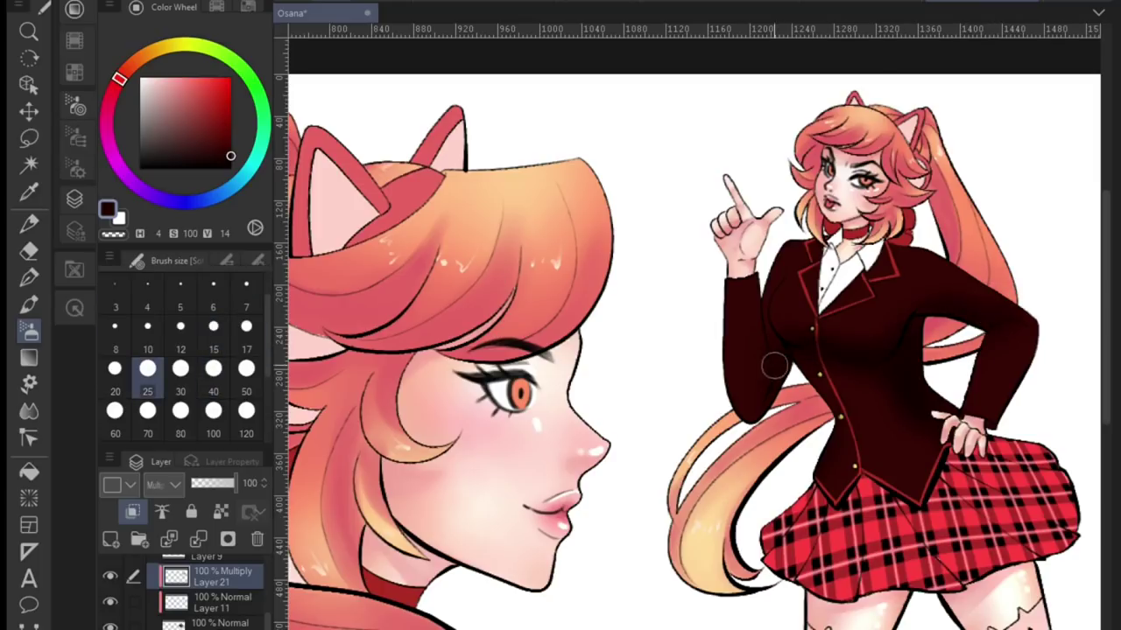
scroll(692, 351, down, 1)
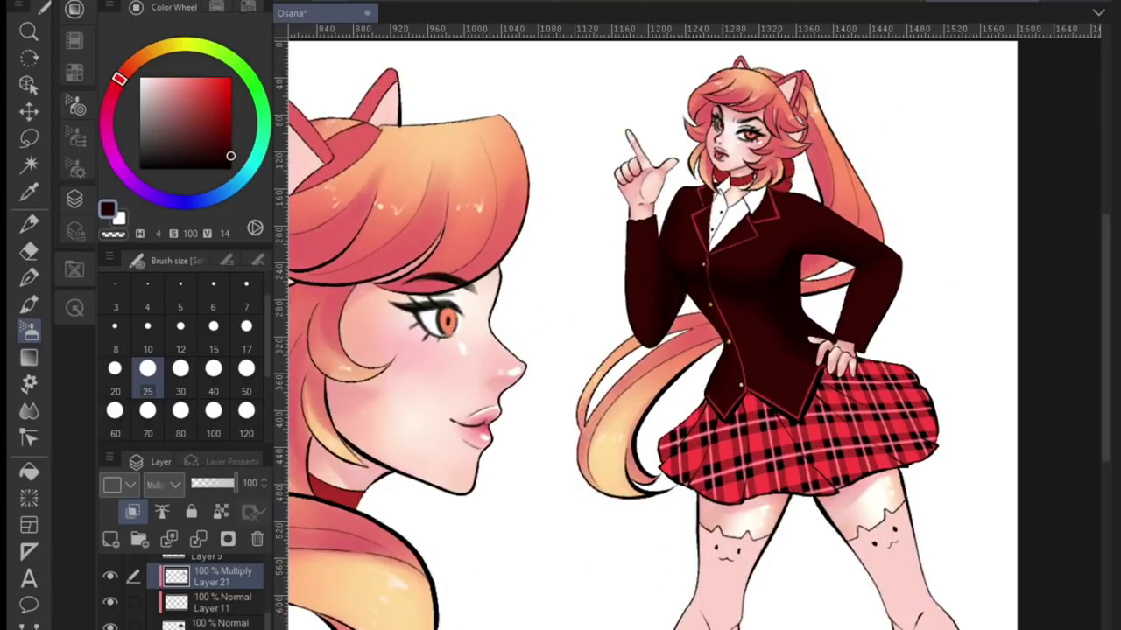
key(e)
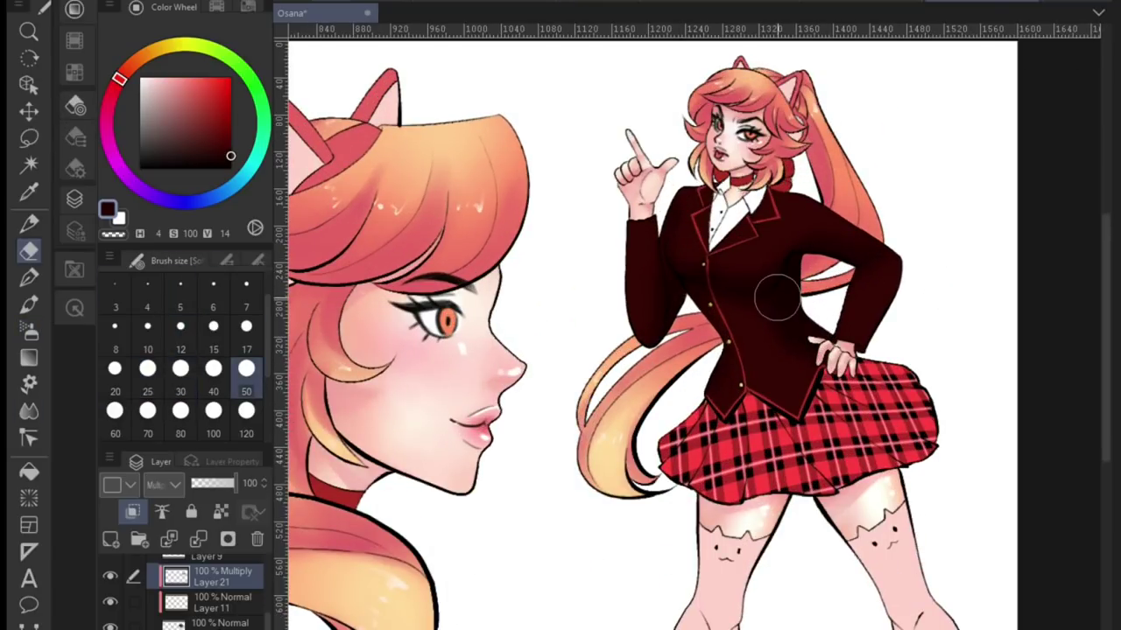
key(b)
Airbrush soft salmon shadows (H9 S43 V88) along the edges of both stockinged legs at size 25 on the Multiply layer
drag(747, 325, 655, 134)
key(i)
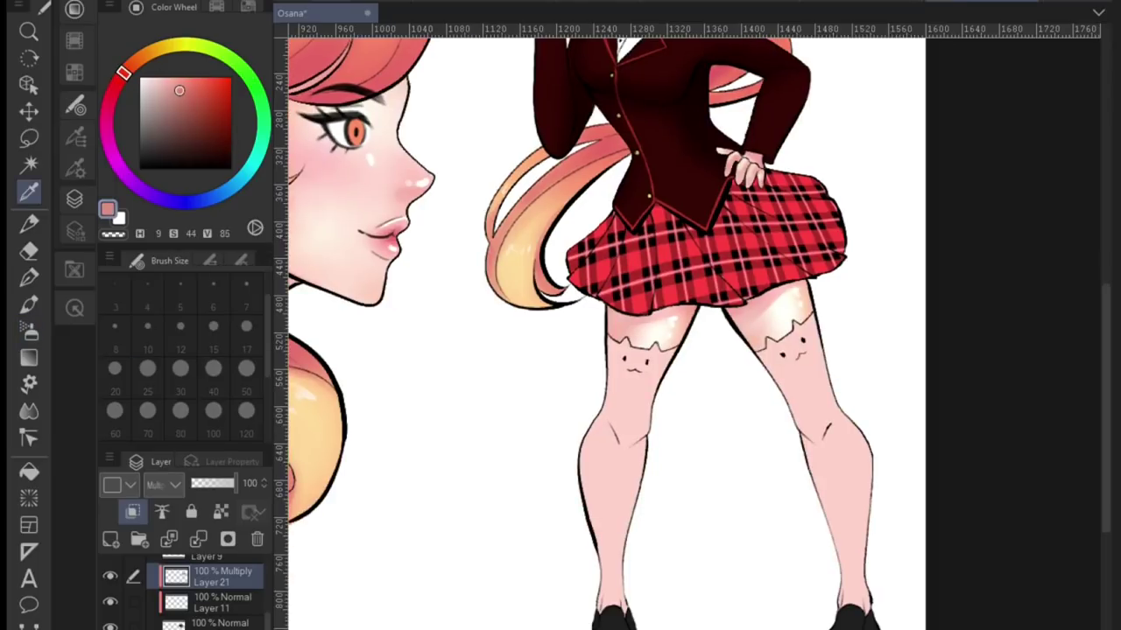
key(b)
mouse_move(618, 333)
mouse_down()
mouse_move(600, 409)
mouse_move(674, 342)
mouse_move(648, 428)
mouse_move(619, 450)
mouse_move(608, 389)
mouse_move(639, 447)
mouse_move(814, 447)
mouse_move(822, 456)
mouse_move(855, 405)
mouse_up()
scroll(610, 419, down, 1)
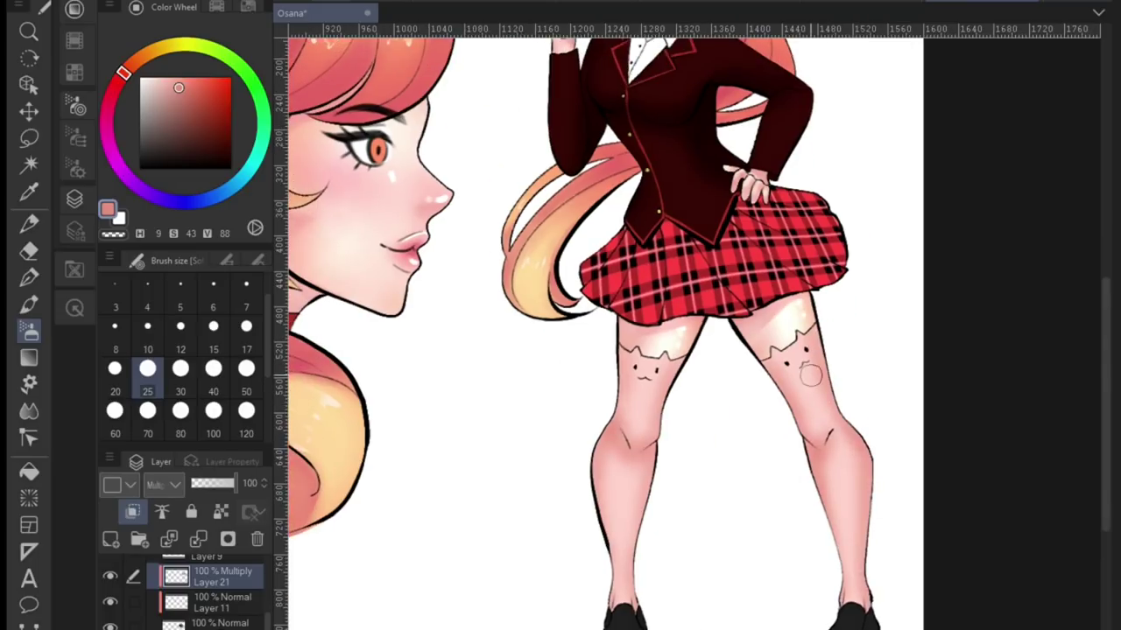
Airbrush soft shadows onto the full-body figure's white shirt at size 25
scroll(810, 375, down, 2)
scroll(682, 255, up, 2)
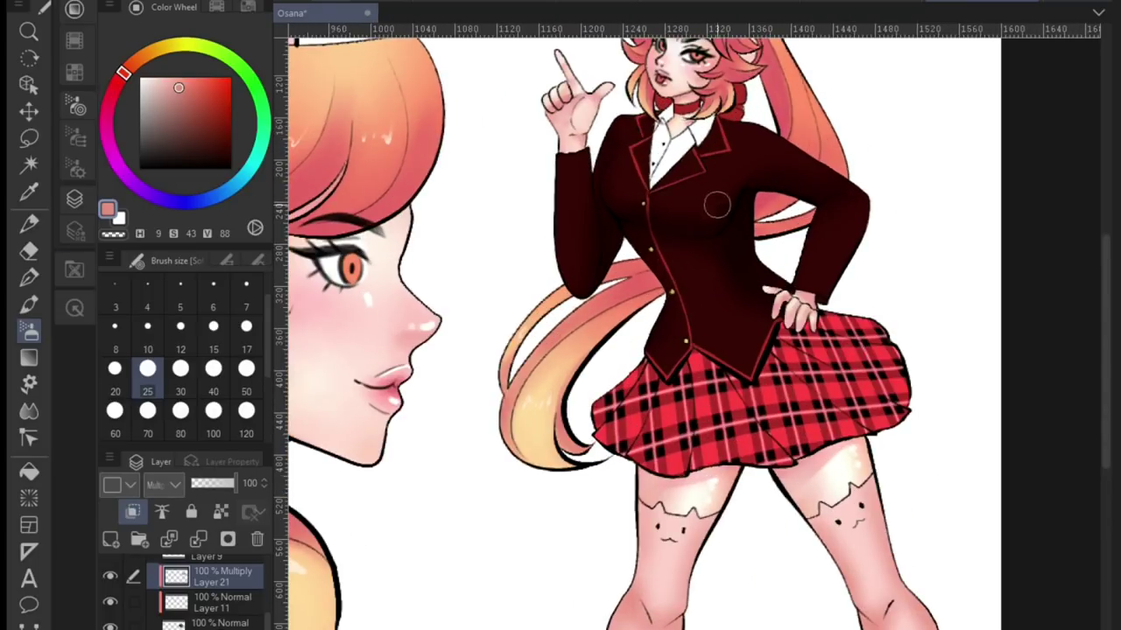
scroll(696, 153, down, 2)
scroll(718, 263, up, 2)
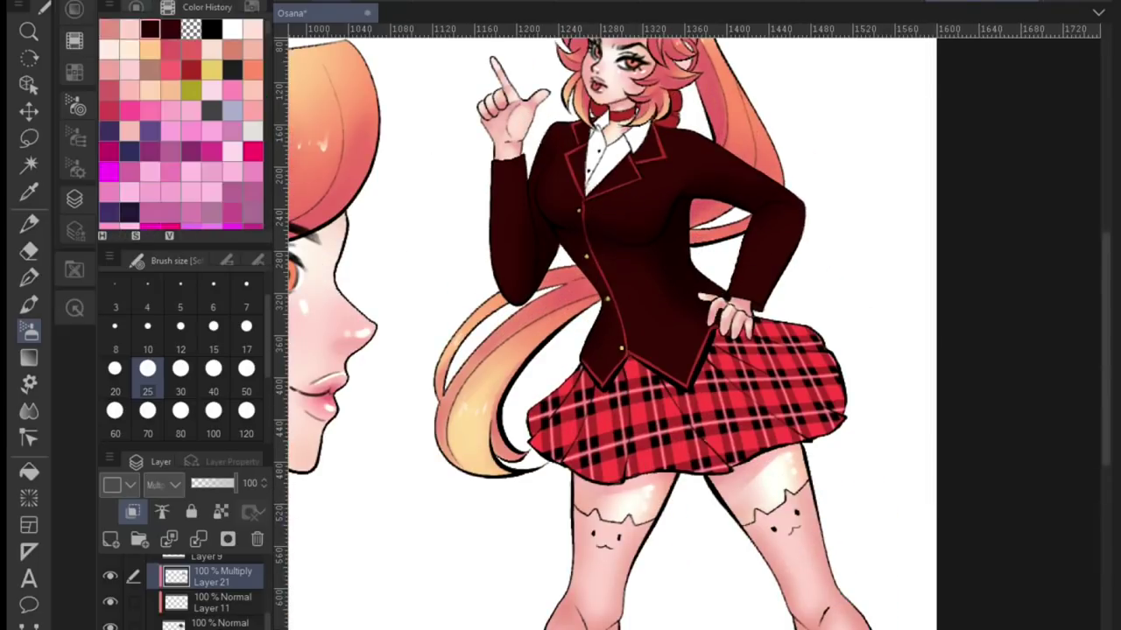
alt+click(753, 311)
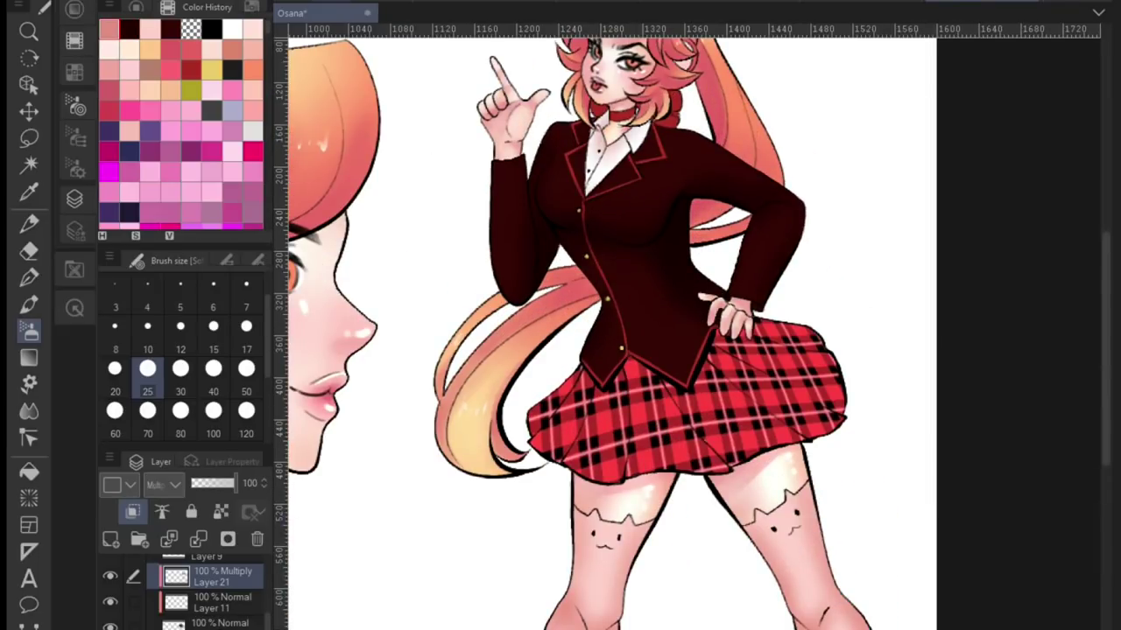
Airbrush pale highlights (H17 S16 V100) down both legs at size 50 on a new Add (Glow) layer
scroll(604, 332, down, 2)
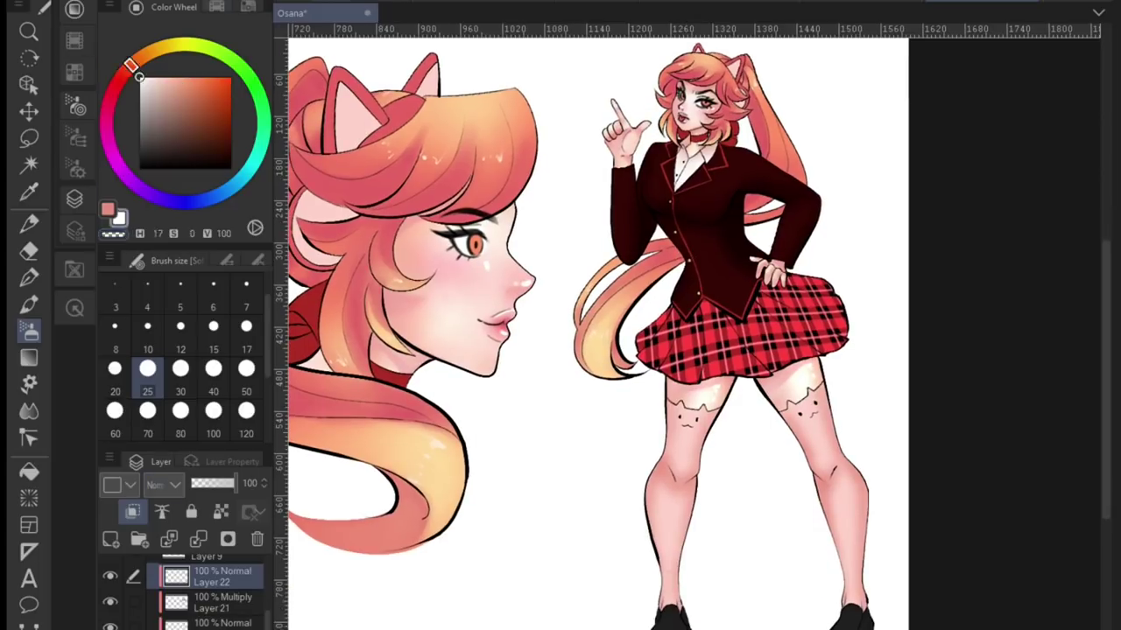
click(154, 77)
click(247, 369)
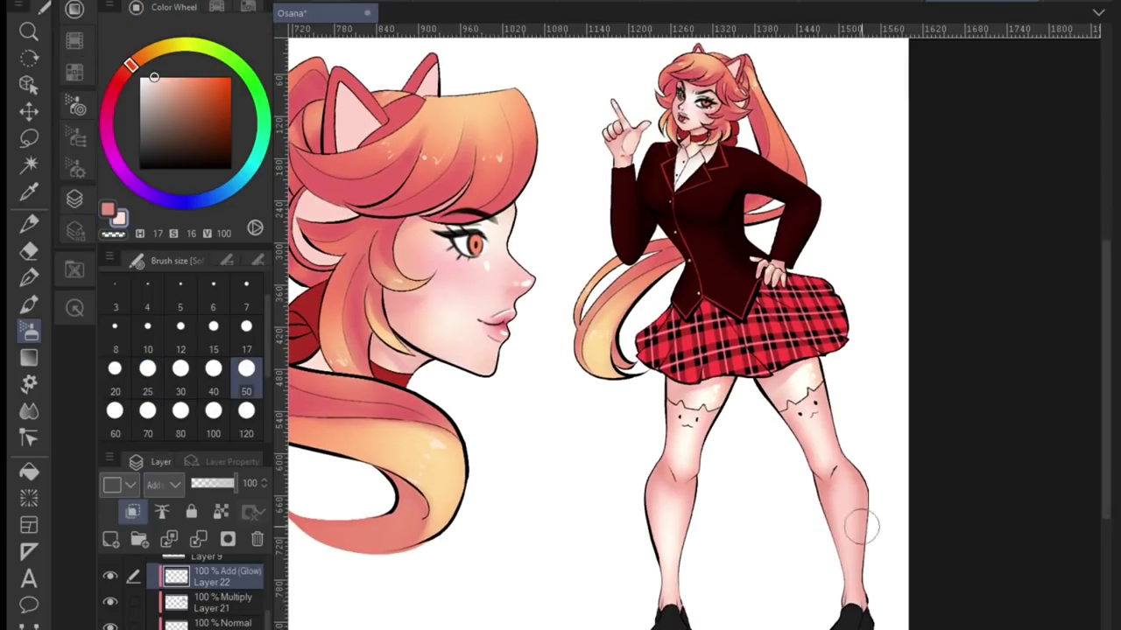
key(bracketleft)
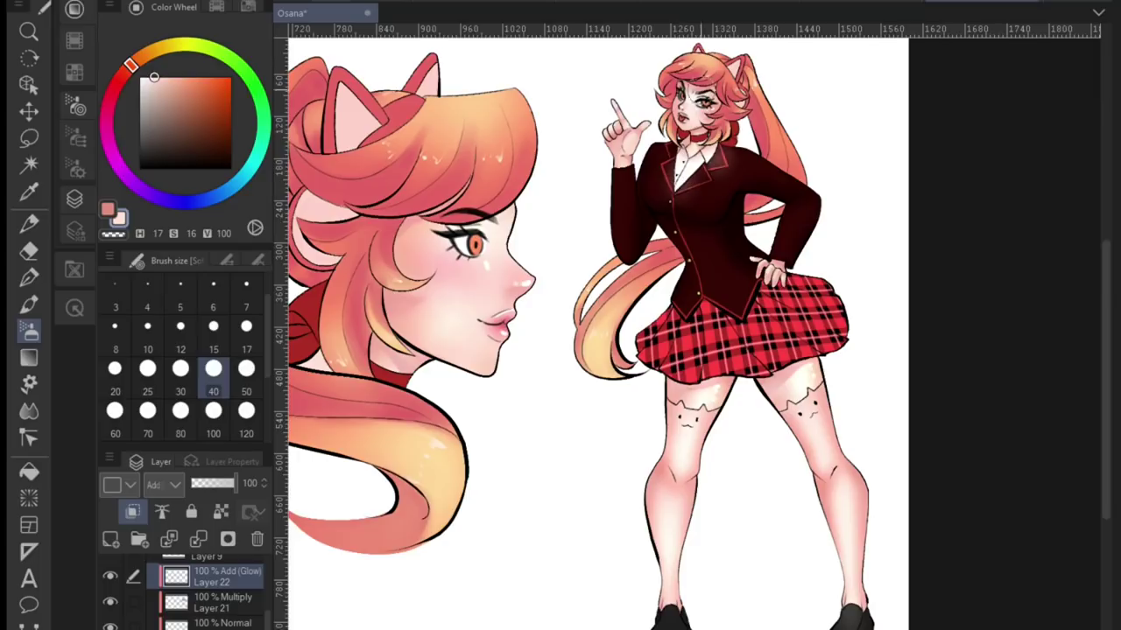
Airbrush soft highlights on the jacket's chest, torso and sleeves at size 50, and blend them at sizes 40 and 30
key(bracketright)
drag(648, 157, 626, 250)
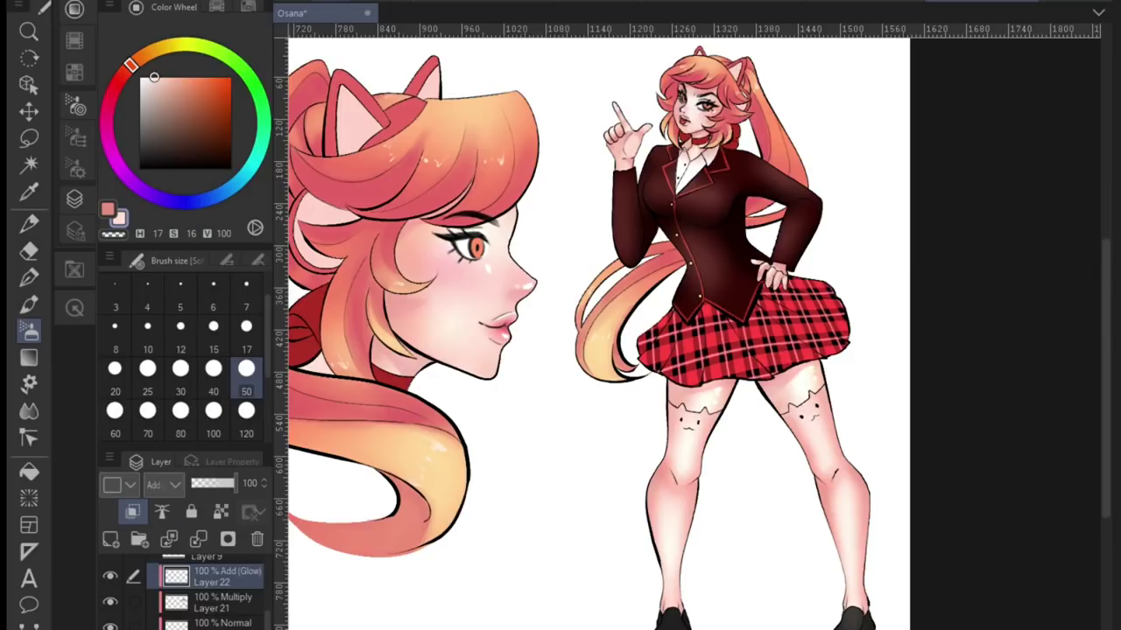
click(28, 410)
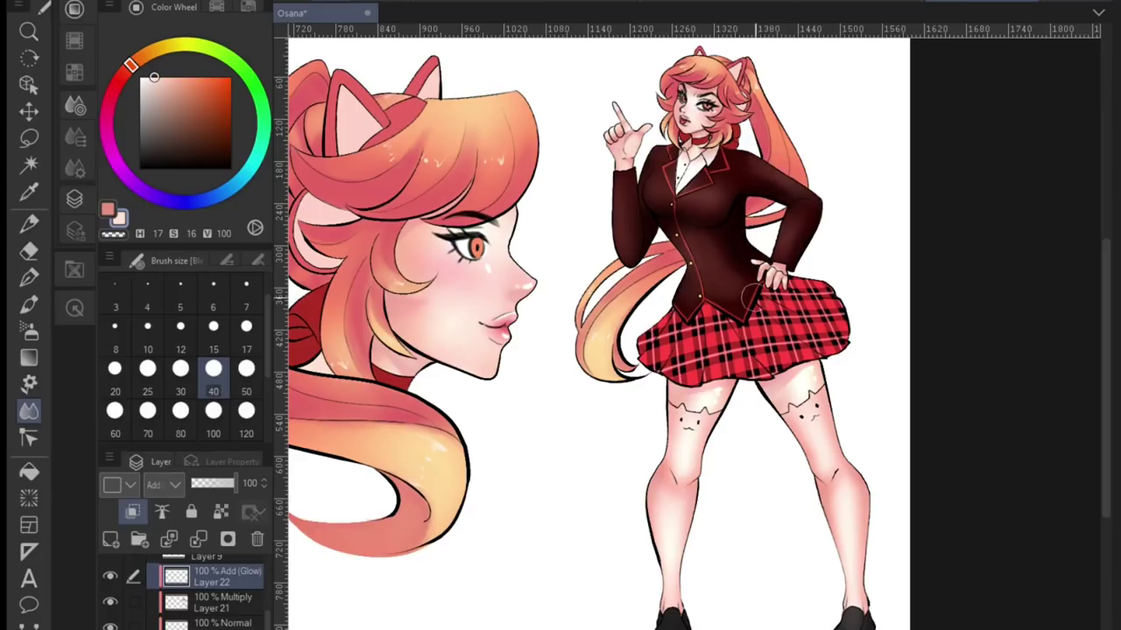
scroll(704, 254, up, 2)
key(bracketleft)
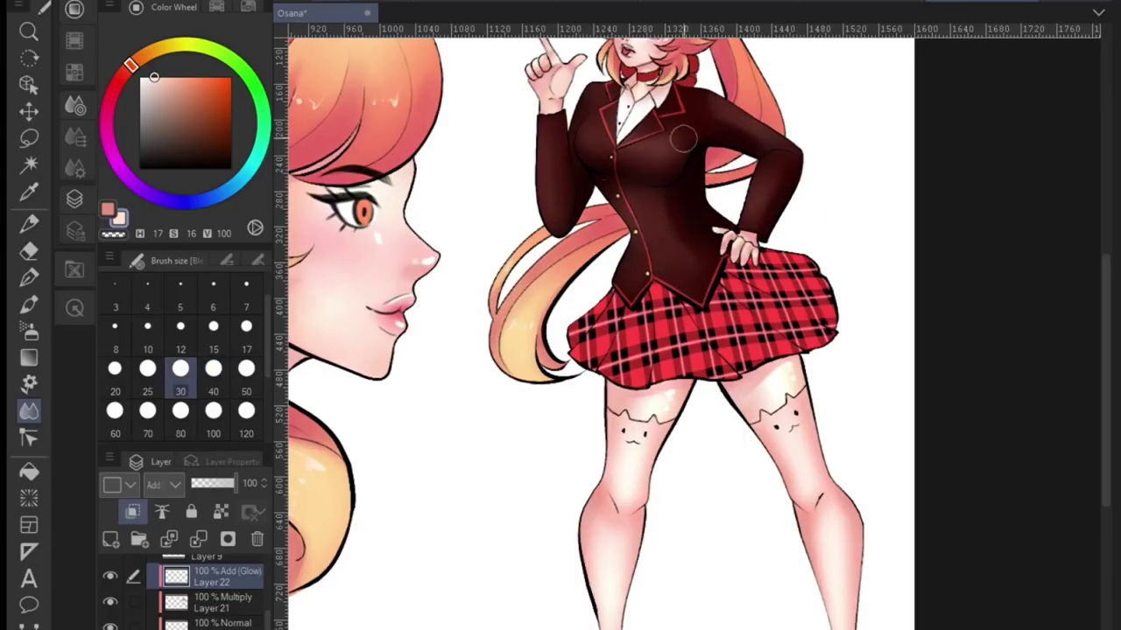
scroll(709, 301, down, 2)
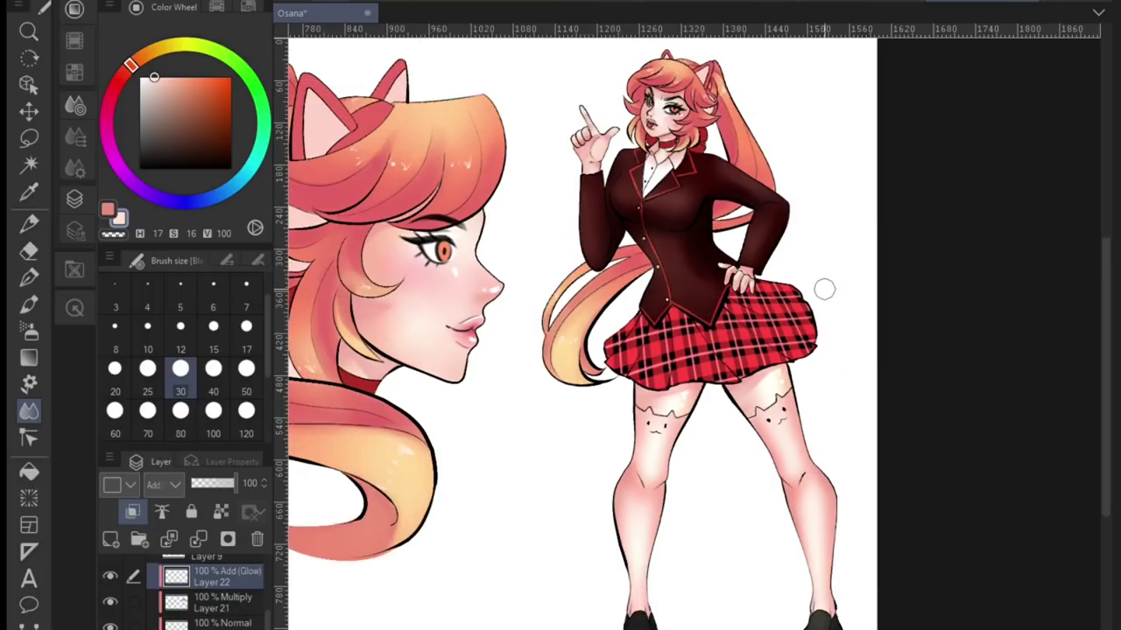
Airbrush dark red shadows on the plaid skirt at size 50 on a new Multiply layer, cleaning them with the eraser
drag(823, 289, 818, 412)
key(ctrl+shift+n)
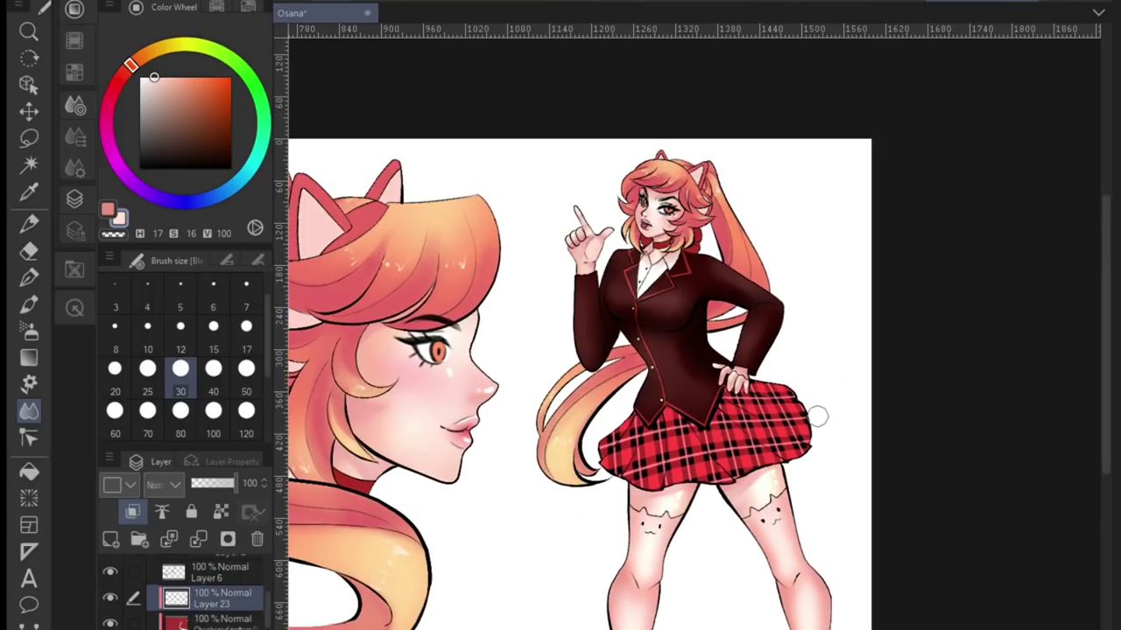
key(b)
key(bracketright)
key(bracketright)
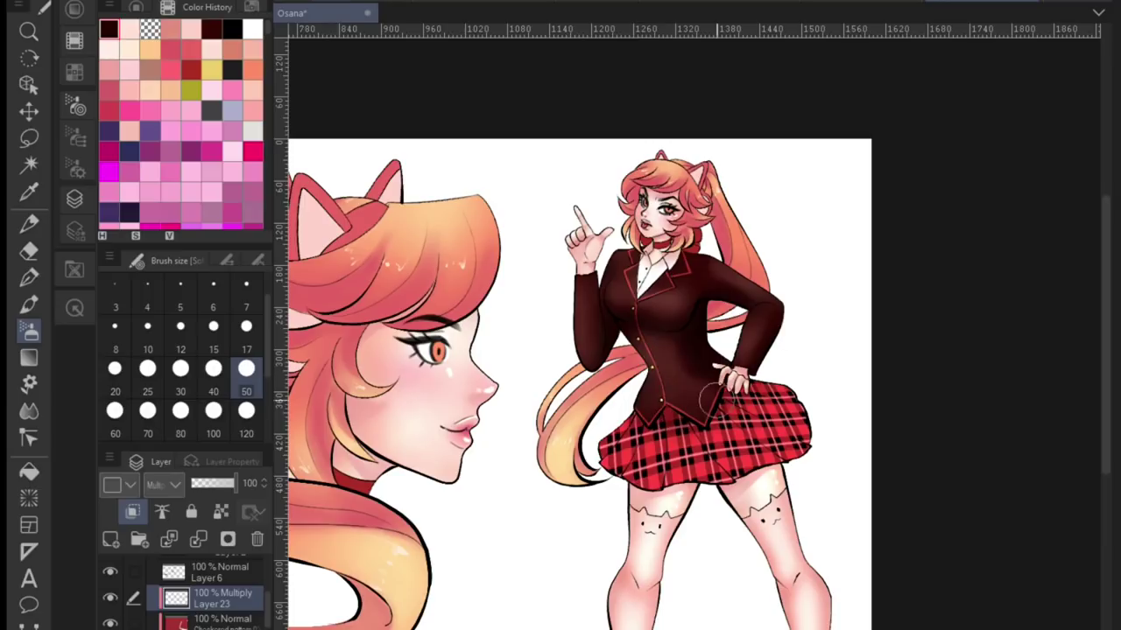
mouse_move(712, 394)
mouse_down()
mouse_move(701, 499)
mouse_move(617, 376)
mouse_up()
key(e)
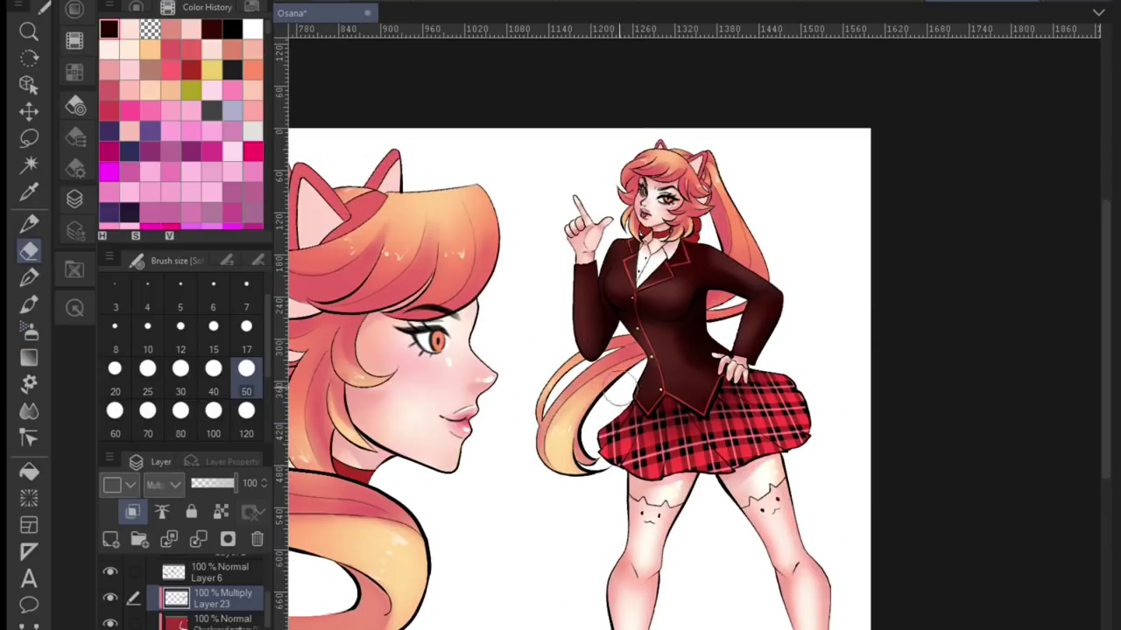
Paint black shadows on both shoes with the blending brush at size 12, and switch to the airbrush at size 30
scroll(637, 323, down, 3)
scroll(770, 526, up, 5)
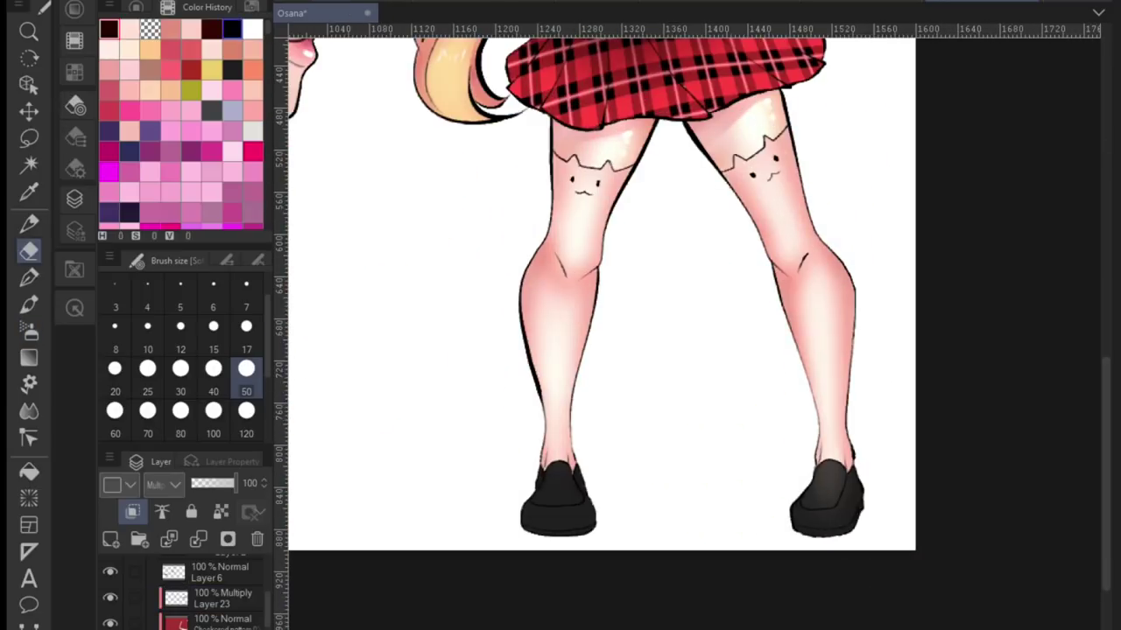
key(p)
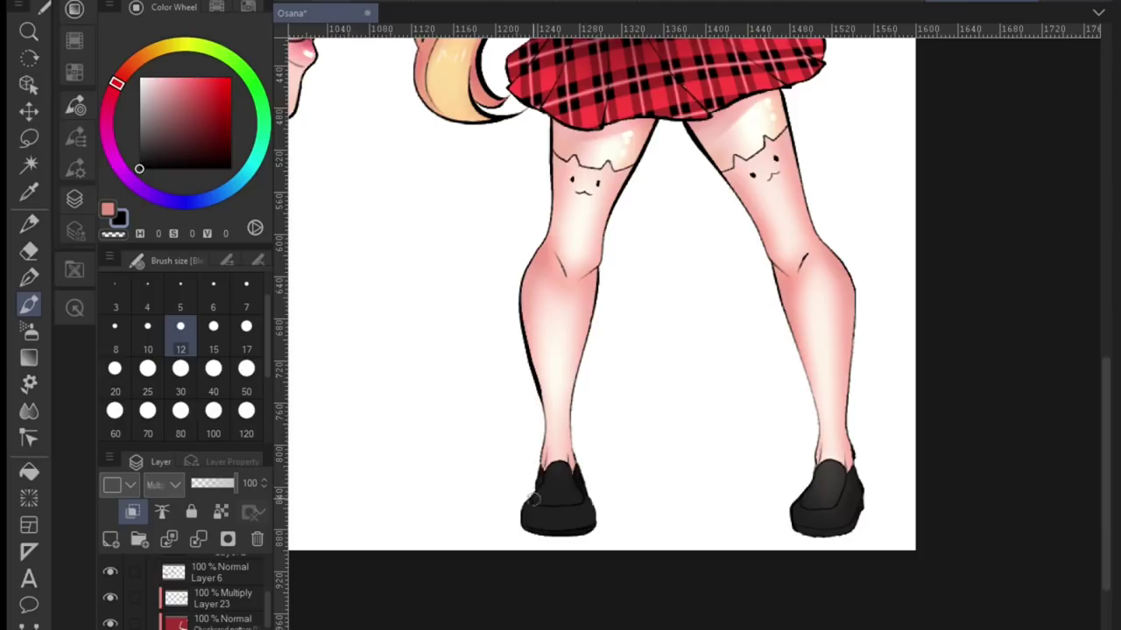
scroll(882, 480, up, 1)
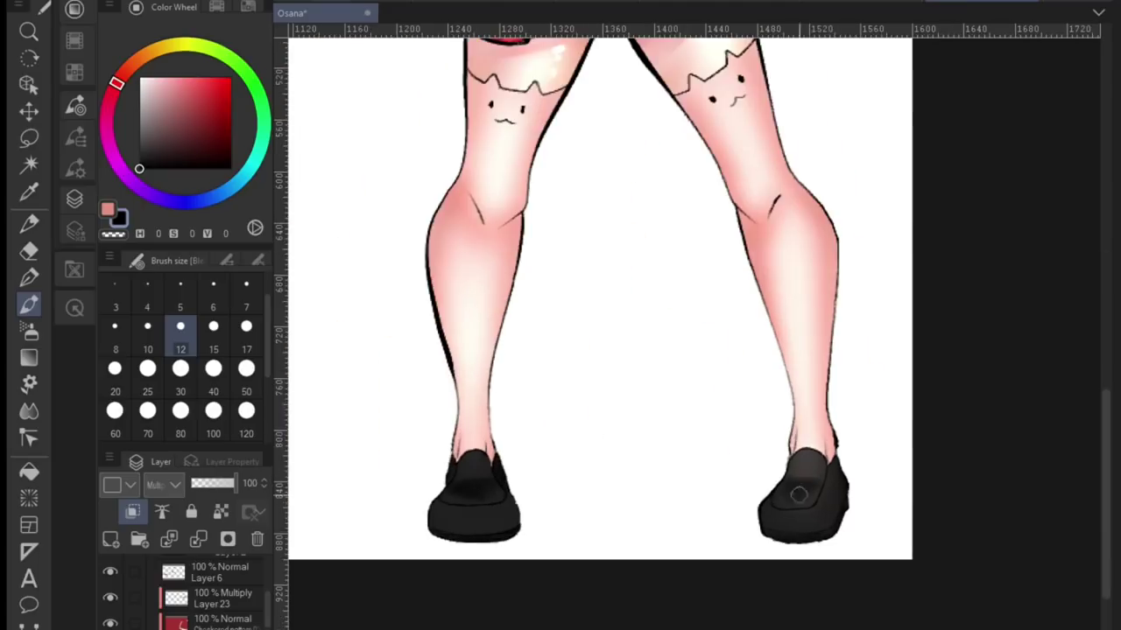
scroll(882, 480, down, 1)
scroll(883, 480, up, 1)
key(b)
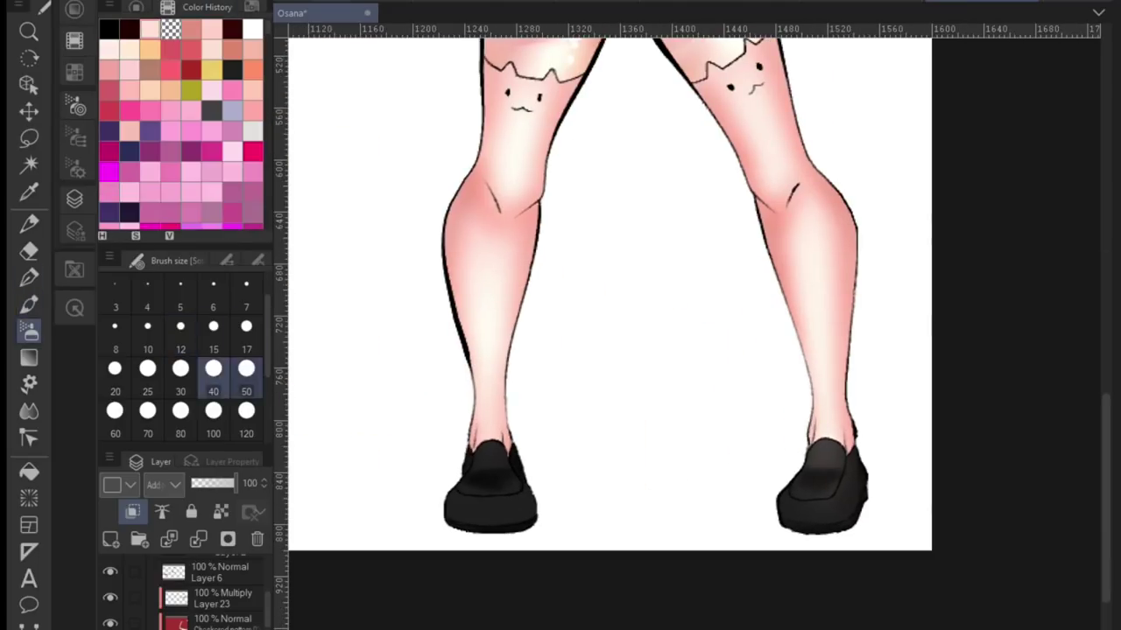
click(180, 368)
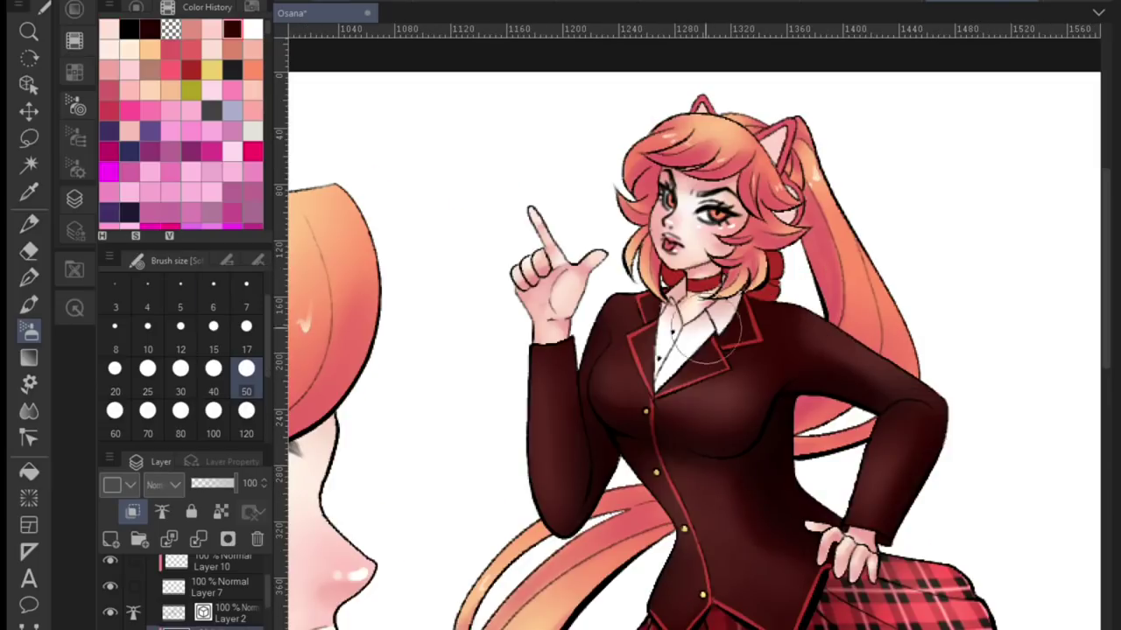
Airbrush soft dark red shadows on the red chokers and bows of the two large heads at sizes 20 and 30
click(246, 327)
key(bracketleft)
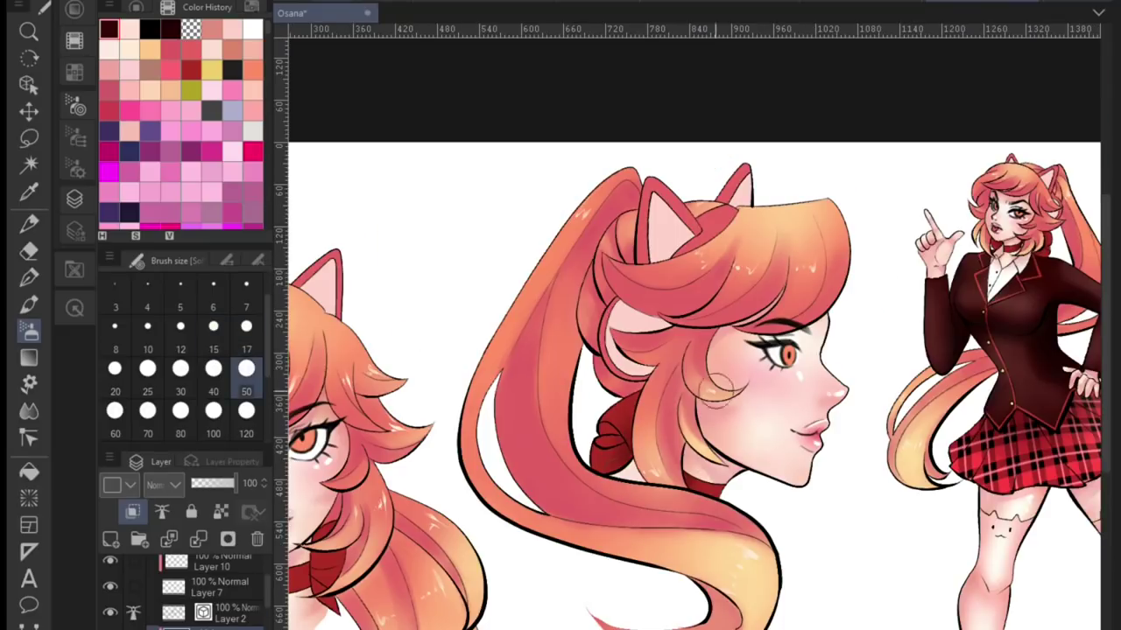
key(bracketleft)
key(bracketleft)
key(bracketleft)
key(bracketleft)
key(bracketleft)
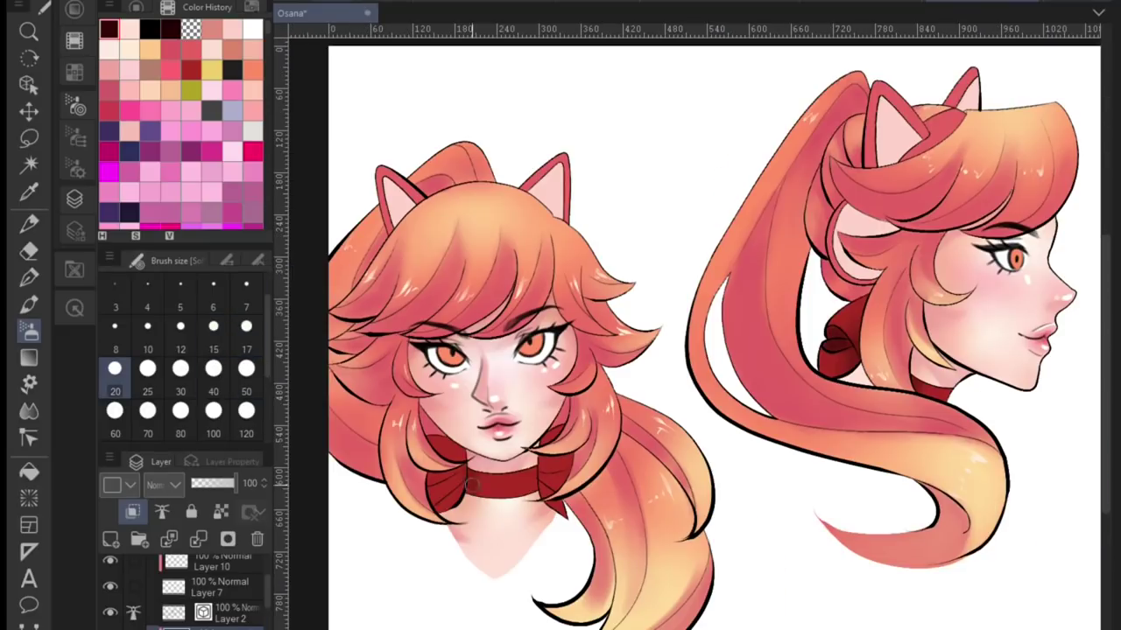
key(bracketright)
key(bracketright)
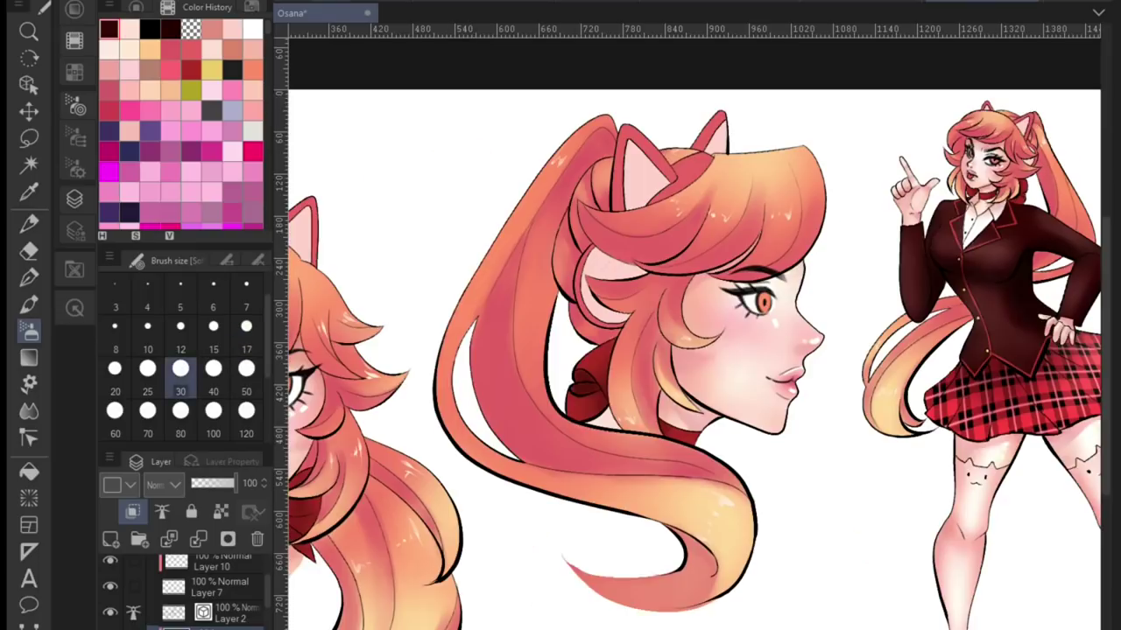
Clean up the choker and bow shadows with the soft eraser at size 40
key(e)
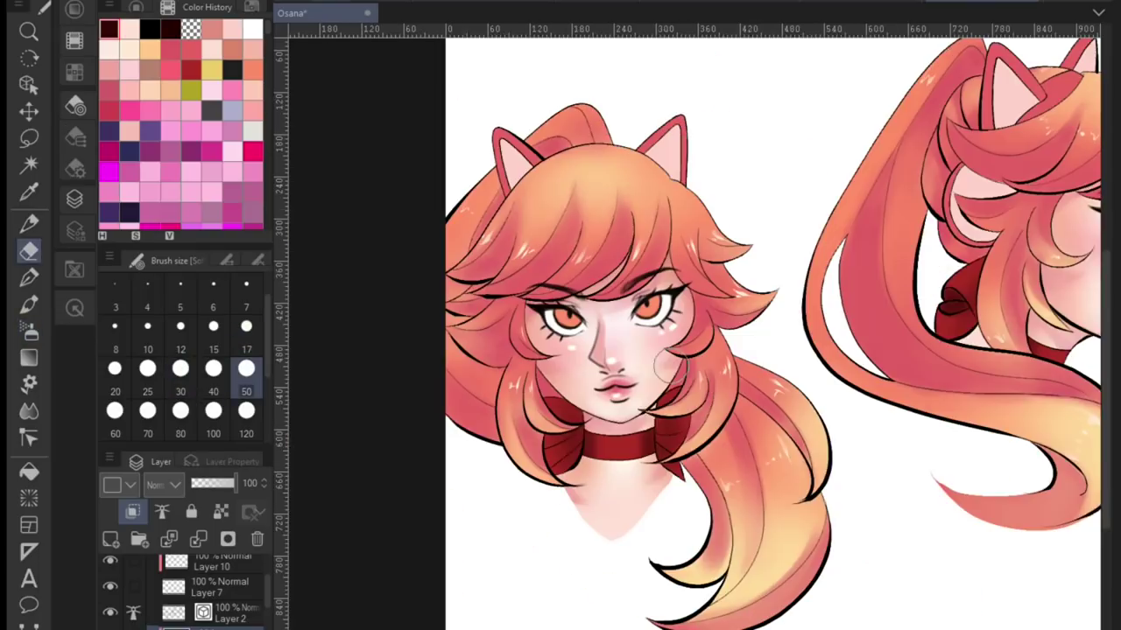
key(bracketleft)
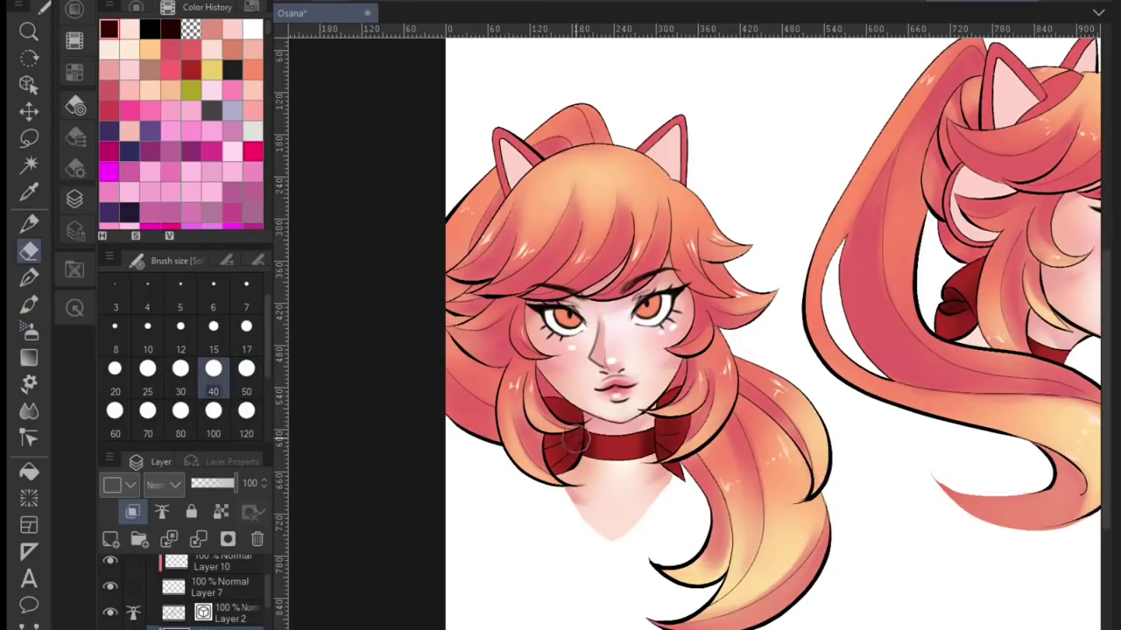
scroll(674, 494, down, 4)
scroll(673, 494, up, 6)
Paint pale pink highlights on the front-view head's choker at size 17 and on its bows at size 6
key(p)
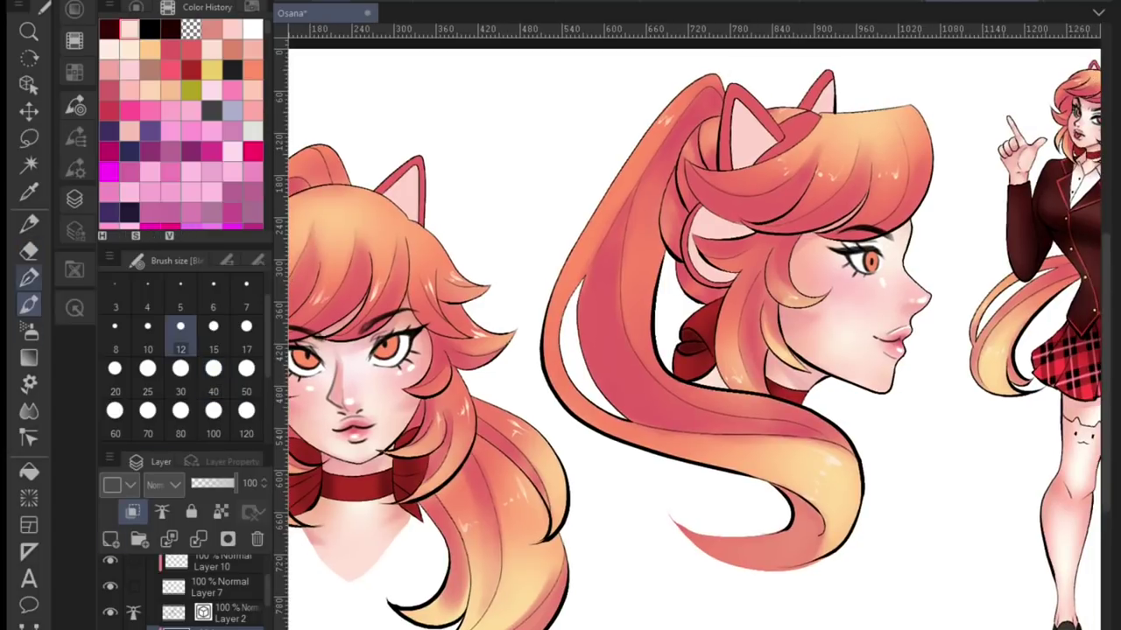
scroll(365, 509, down, 1)
key(bracketright)
scroll(688, 467, up, 3)
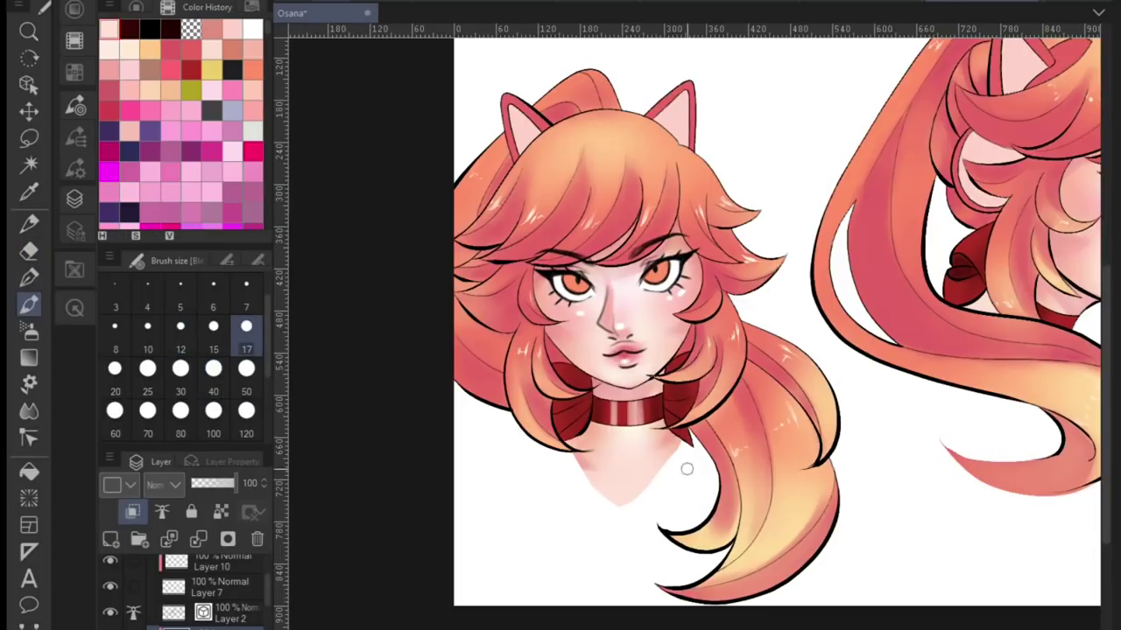
key(bracketleft)
key(bracketright)
key(bracketright)
key(bracketleft)
key(bracketleft)
key(bracketleft)
key(bracketleft)
key(bracketleft)
key(bracketleft)
key(bracketleft)
key(bracketleft)
scroll(638, 483, up, 2)
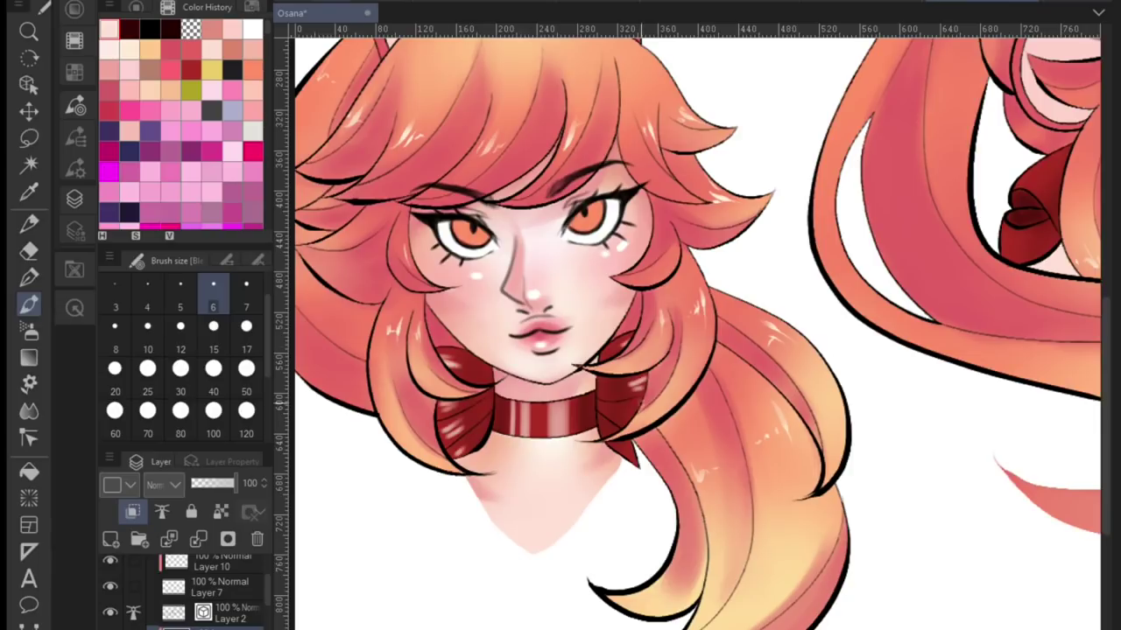
Paint pale pink highlights on the profile head's bow and choker at sizes 6 and 7
scroll(632, 410, down, 4)
scroll(832, 306, up, 4)
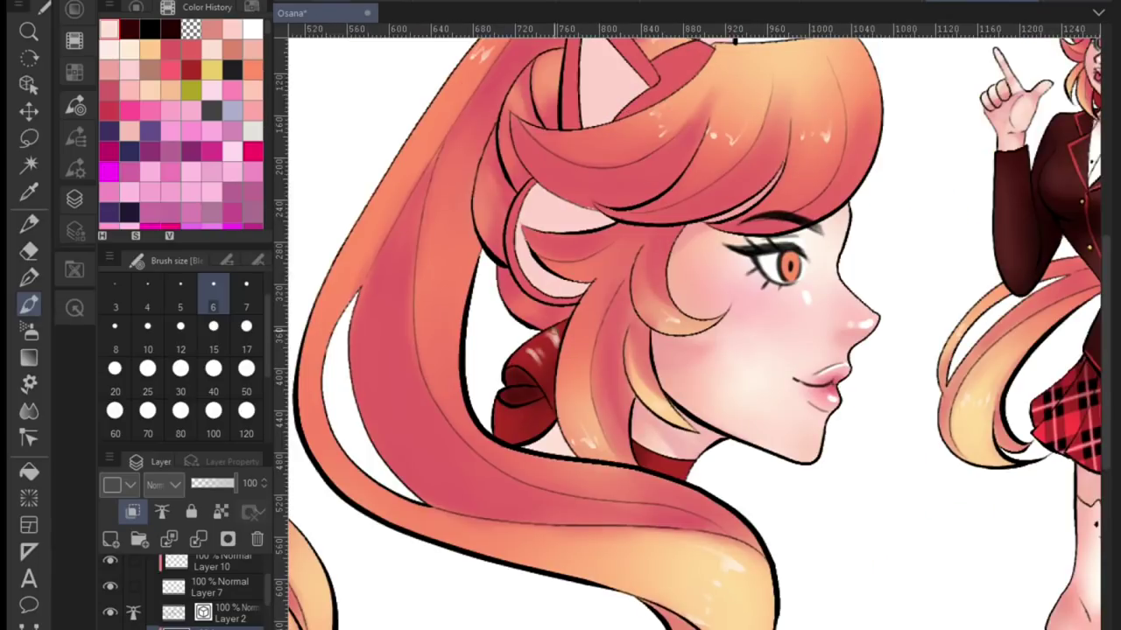
key(bracketright)
key(bracketright)
key(bracketright)
key(bracketright)
key(bracketright)
scroll(691, 324, down, 1)
key(bracketleft)
key(bracketleft)
key(bracketleft)
key(bracketleft)
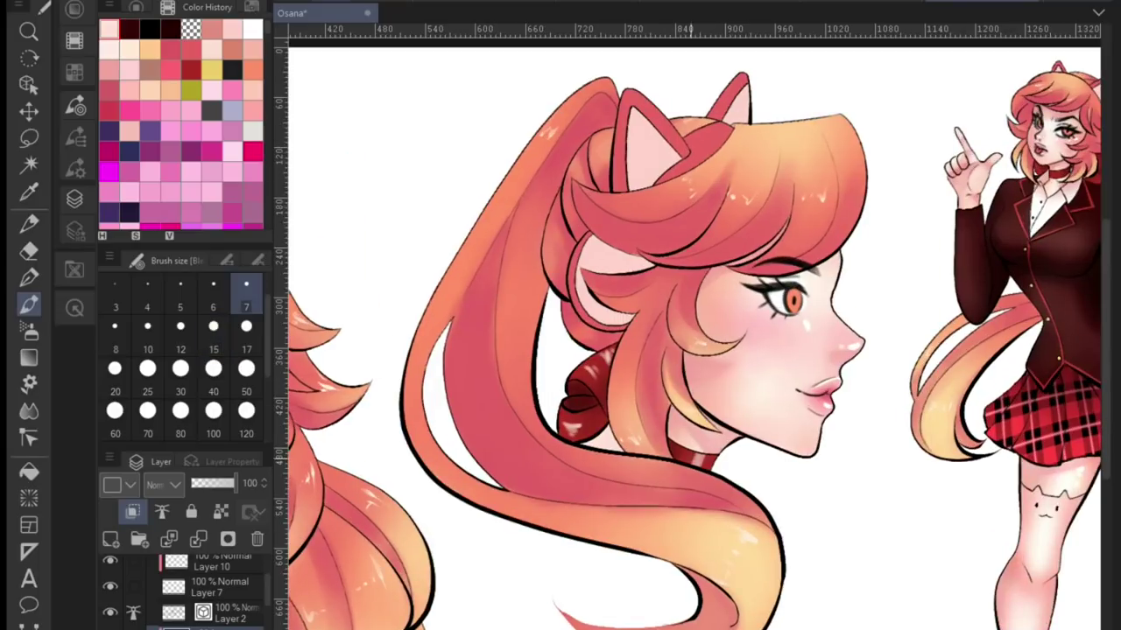
Paint small pale pink highlights on the full-body figure's choker and bow at size 5
key(bracketright)
key(bracketright)
key(bracketright)
key(bracketright)
key(bracketright)
scroll(670, 515, up, 2)
key(bracketleft)
key(bracketleft)
scroll(670, 515, up, 1)
key(bracketleft)
key(bracketleft)
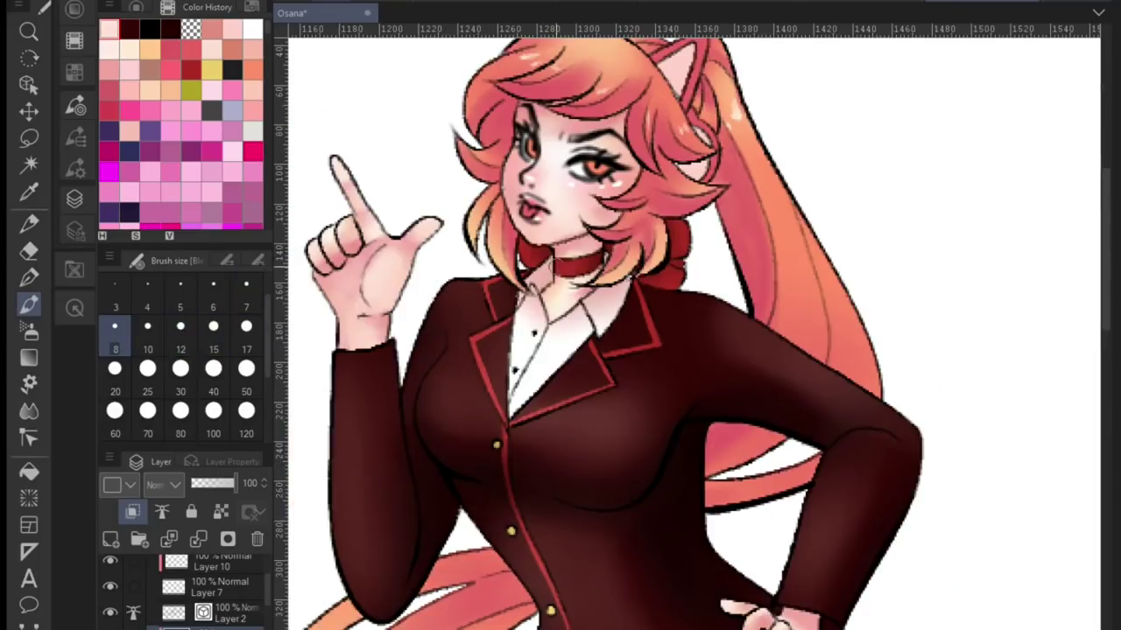
key(bracketleft)
key(bracketleft)
key(bracketleft)
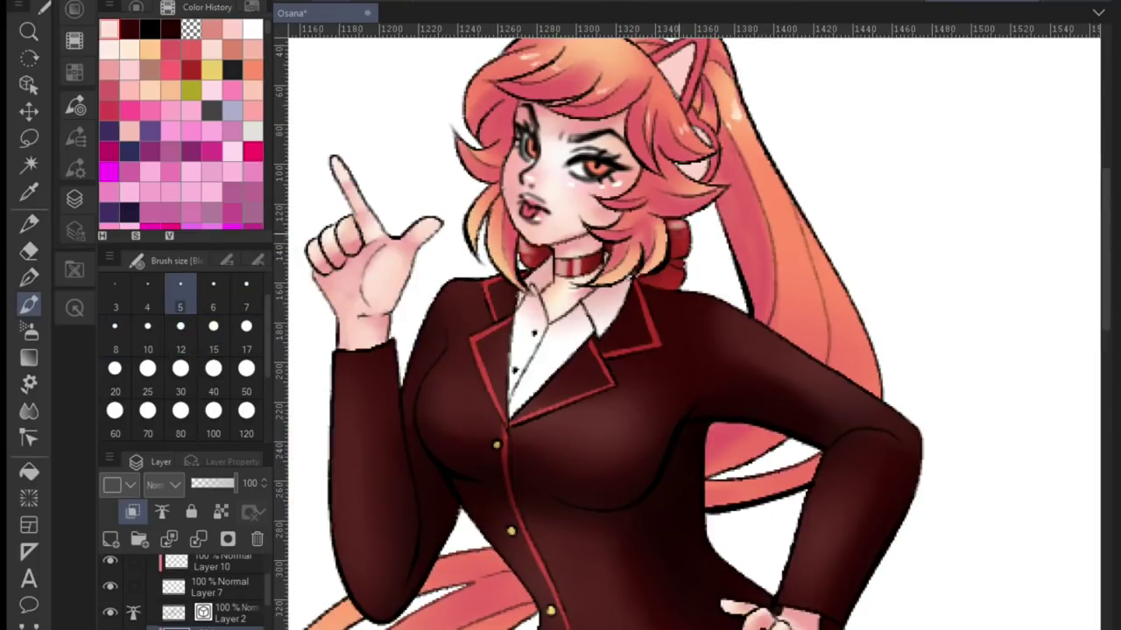
Soften the choker and bow highlights on the front-view and profile heads with the blend tool at size 30
scroll(502, 456, down, 3)
scroll(503, 456, up, 4)
key(j)
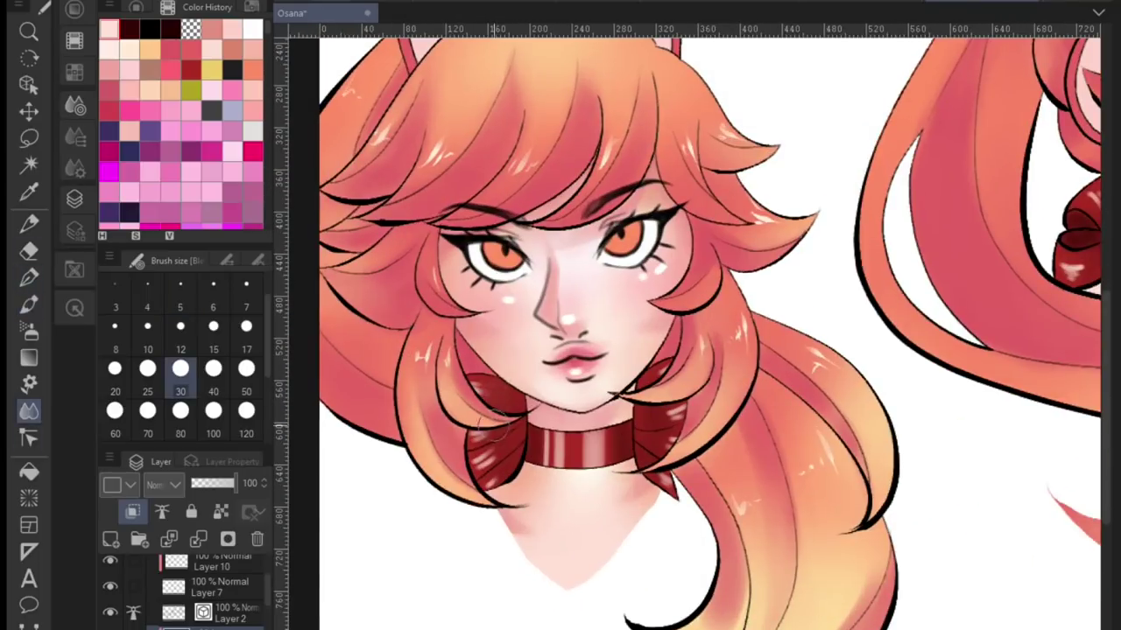
scroll(647, 453, down, 2)
scroll(678, 286, up, 2)
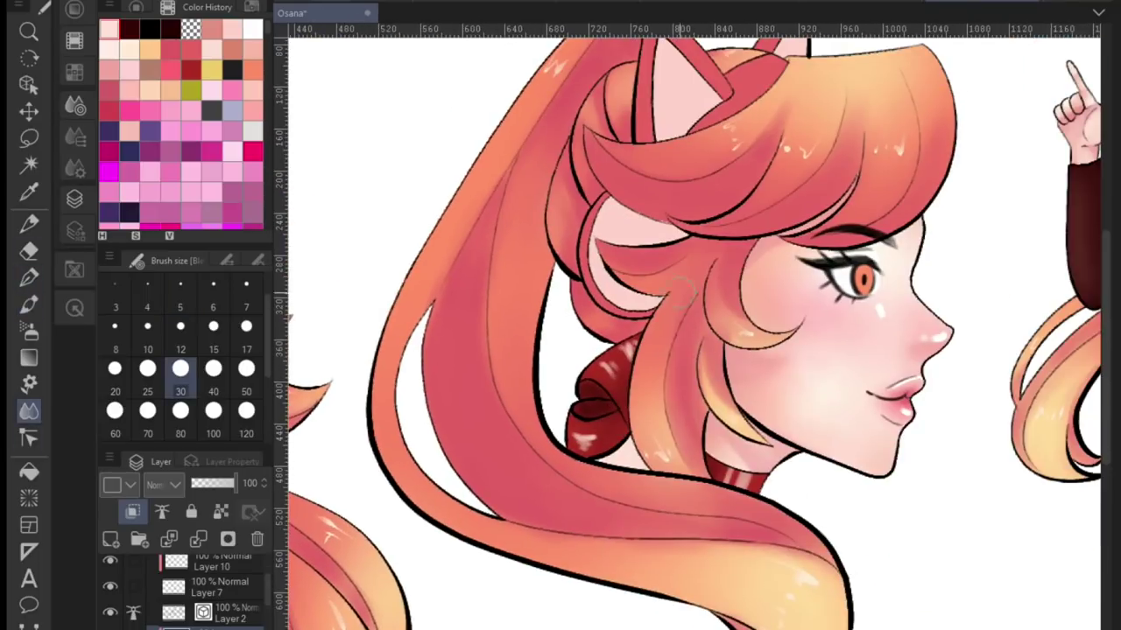
drag(599, 456, 565, 458)
scroll(600, 337, down, 2)
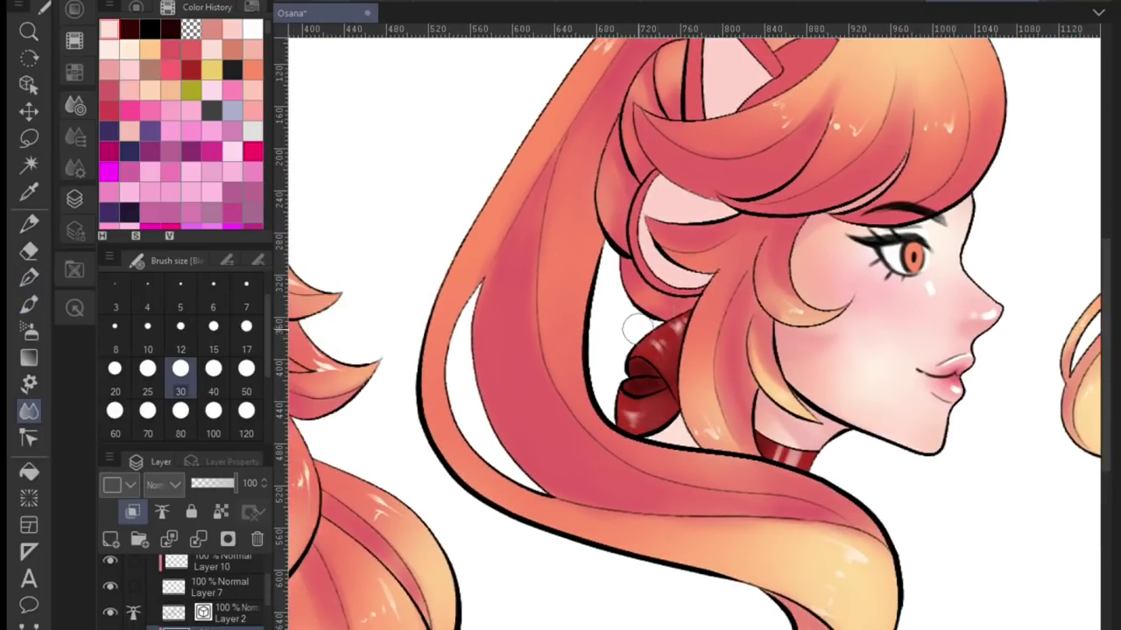
scroll(534, 302, up, 2)
scroll(613, 303, down, 2)
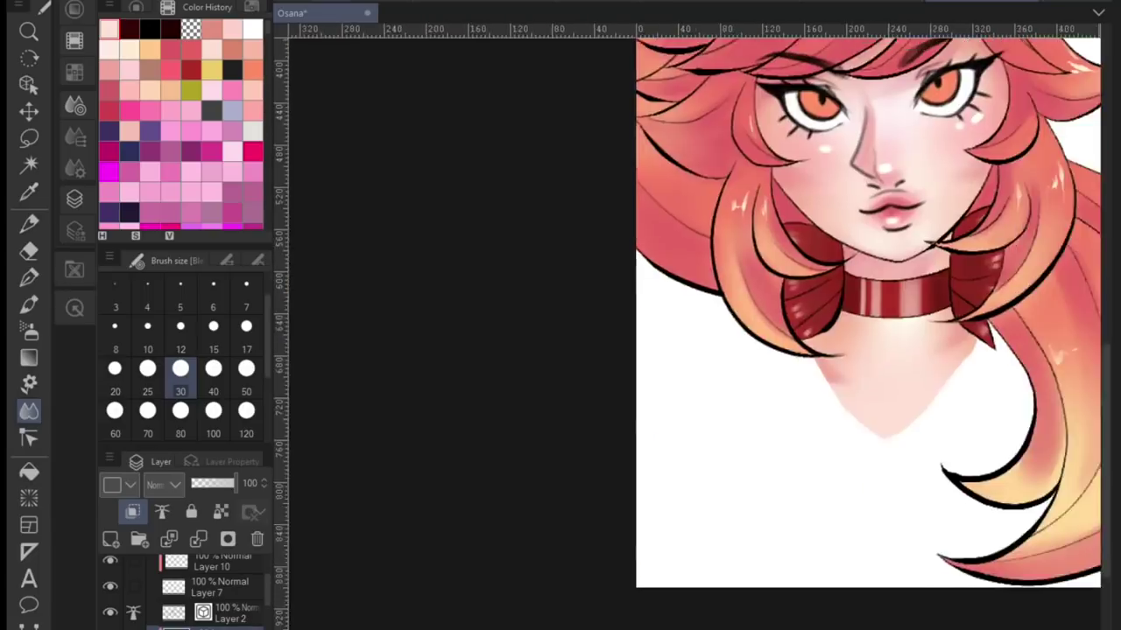
Soften the highlights on the full-body figure's choker and bow with the blend tool at size 15
scroll(775, 199, up, 3)
key(bracketleft)
key(bracketleft)
key(bracketleft)
key(bracketleft)
scroll(775, 200, down, 3)
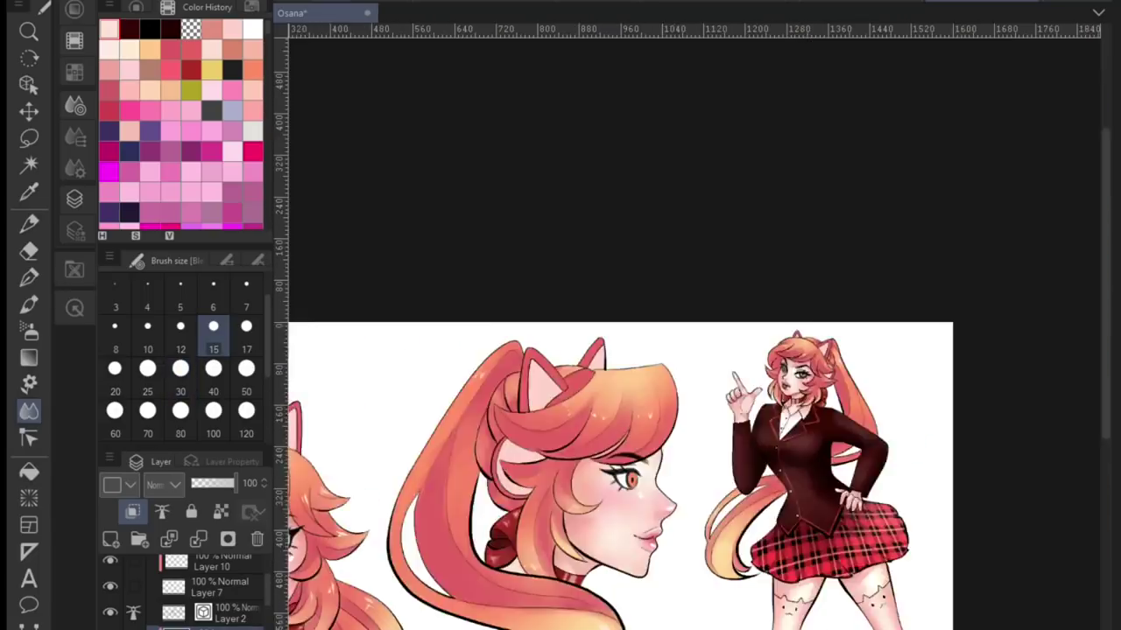
Airbrush soft red shading inside the profile head's ears at sizes 30, 50 and 120
scroll(438, 483, up, 1)
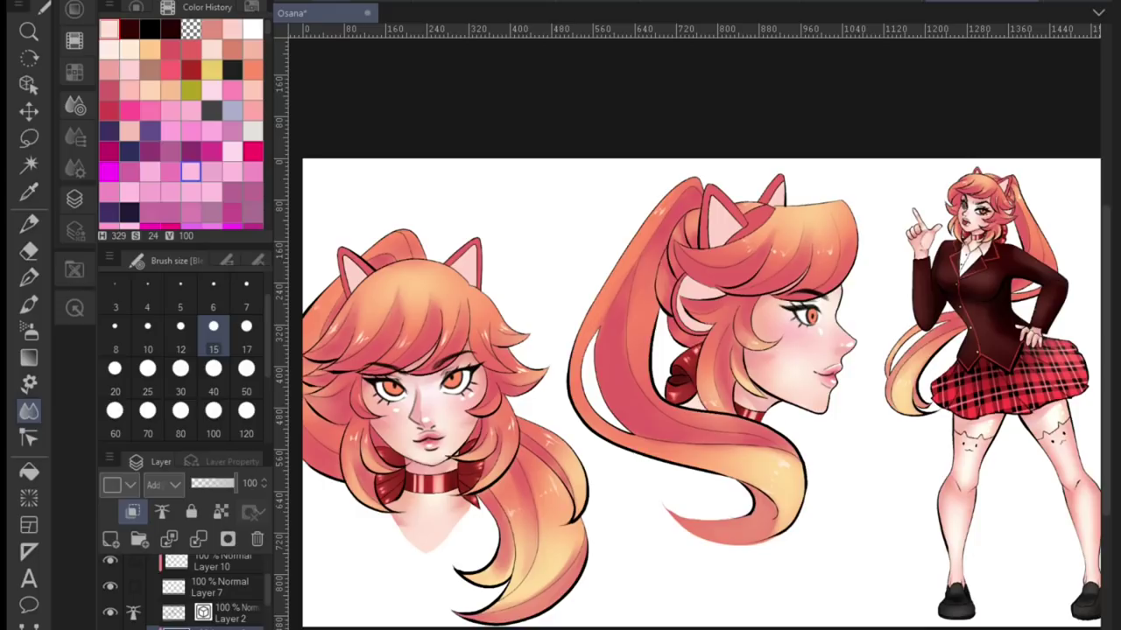
scroll(792, 115, up, 2)
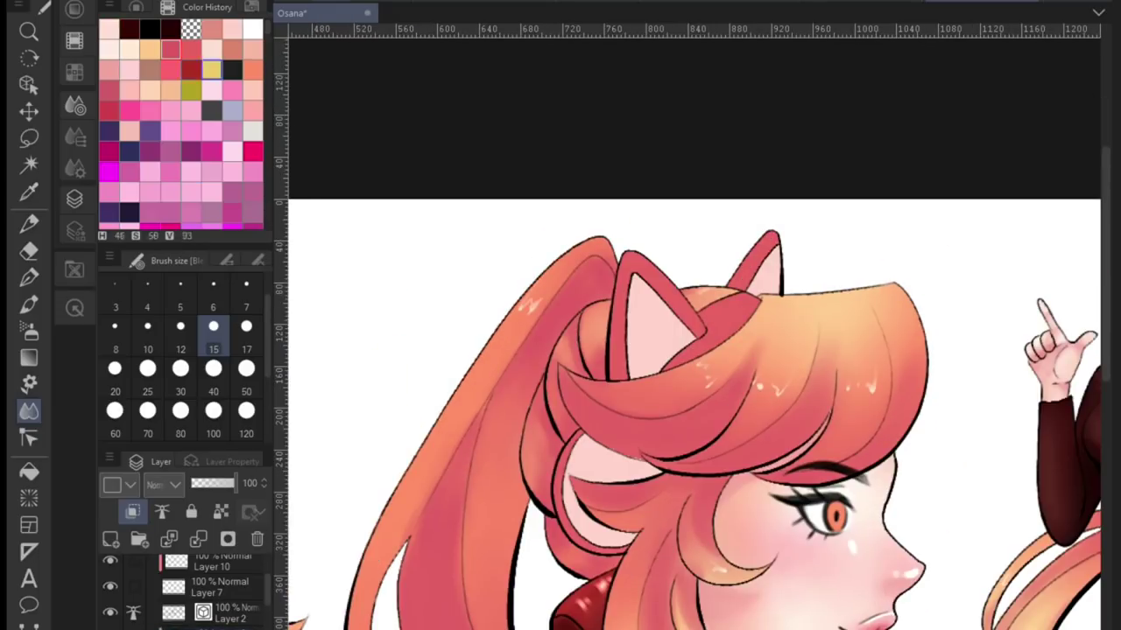
key(b)
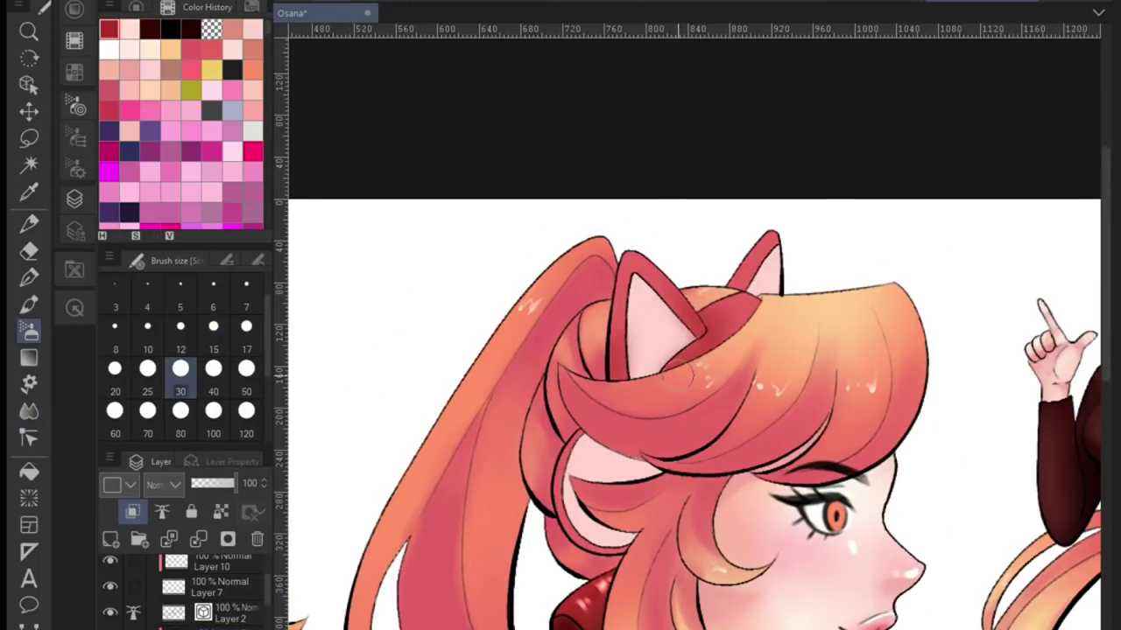
key(bracketright)
key(bracketright)
scroll(588, 473, down, 1)
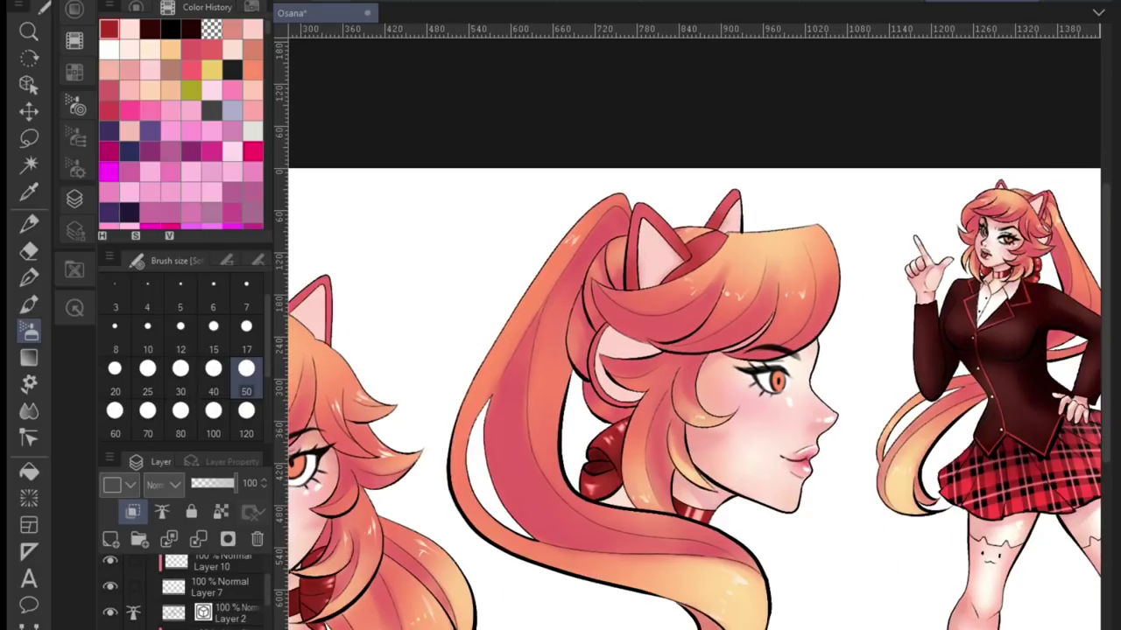
key(bracketright)
key(bracketright)
key(bracketright)
key(bracketright)
key(bracketright)
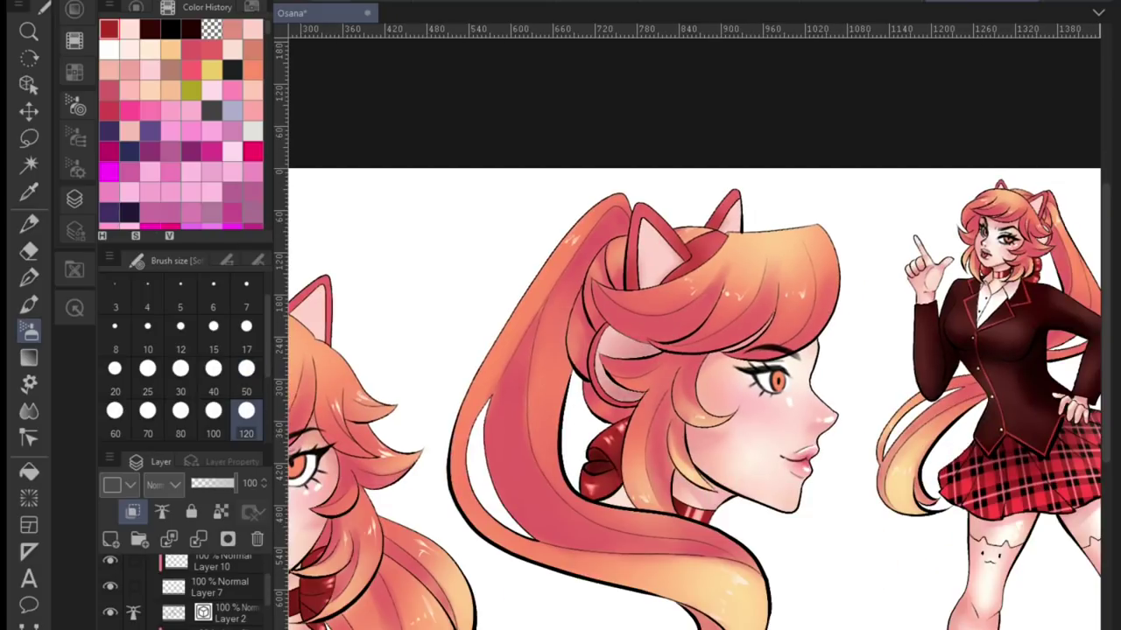
Airbrush soft red shading inside the front-view head's cat ears at size 60
key(bracketleft)
key(bracketleft)
key(bracketleft)
key(bracketleft)
scroll(588, 350, up, 1)
mouse_move(368, 350)
mouse_down()
mouse_move(599, 316)
mouse_move(210, 390)
mouse_up()
Airbrush soft red shading inside the full-body figure's cat ears at size 17
scroll(902, 280, up, 3)
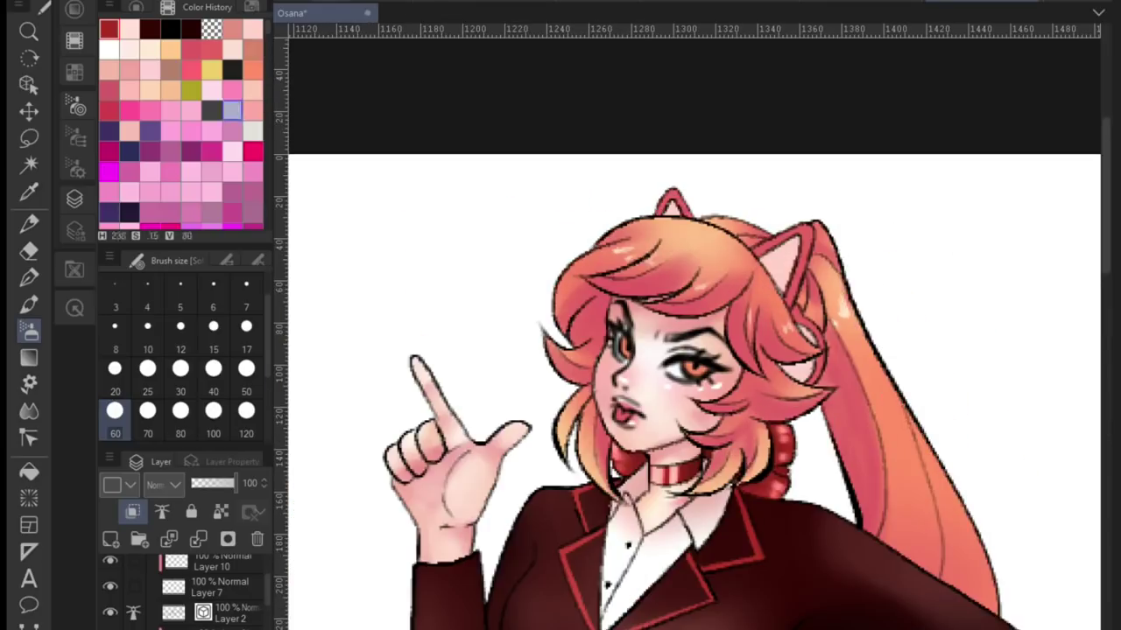
key(bracketleft)
key(bracketleft)
key(bracketleft)
key(bracketleft)
key(bracketleft)
key(bracketleft)
scroll(814, 508, down, 3)
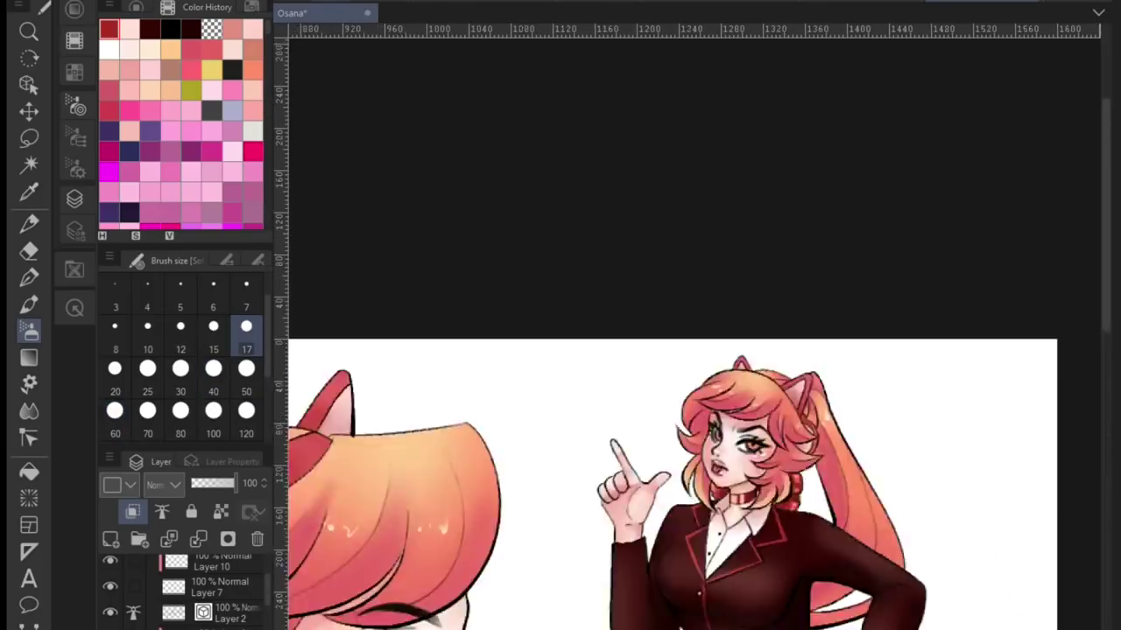
scroll(674, 394, down, 2)
scroll(613, 394, up, 3)
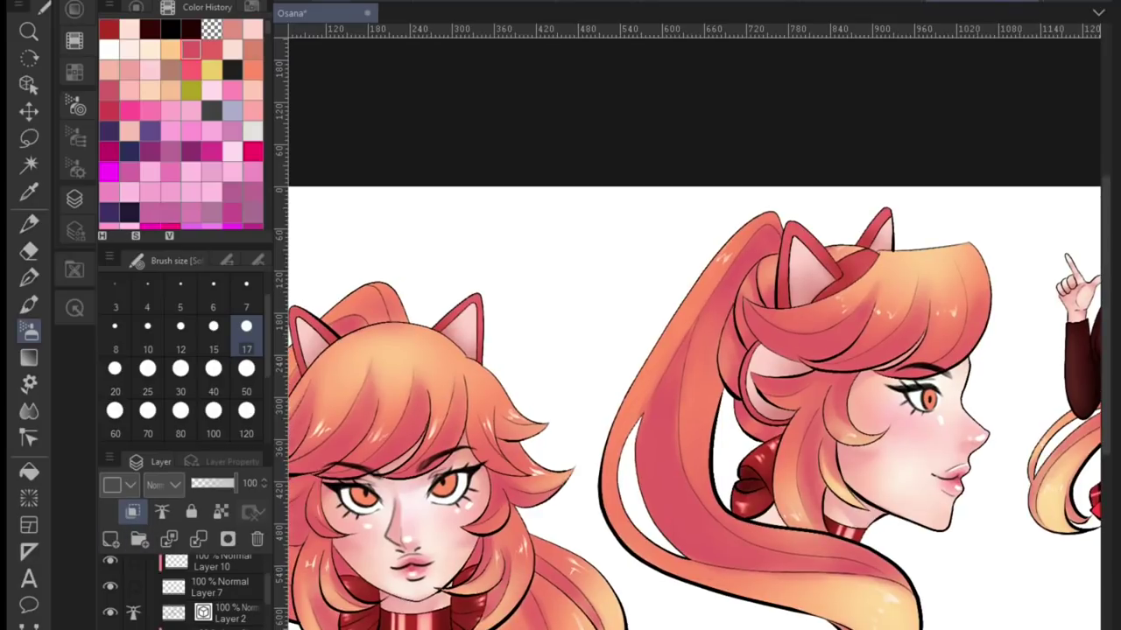
Deepen the ear shadows on all three drawings in Multiply mode with the blending brush, using size 17 for the full-body figure
key(p)
alt+click(767, 411)
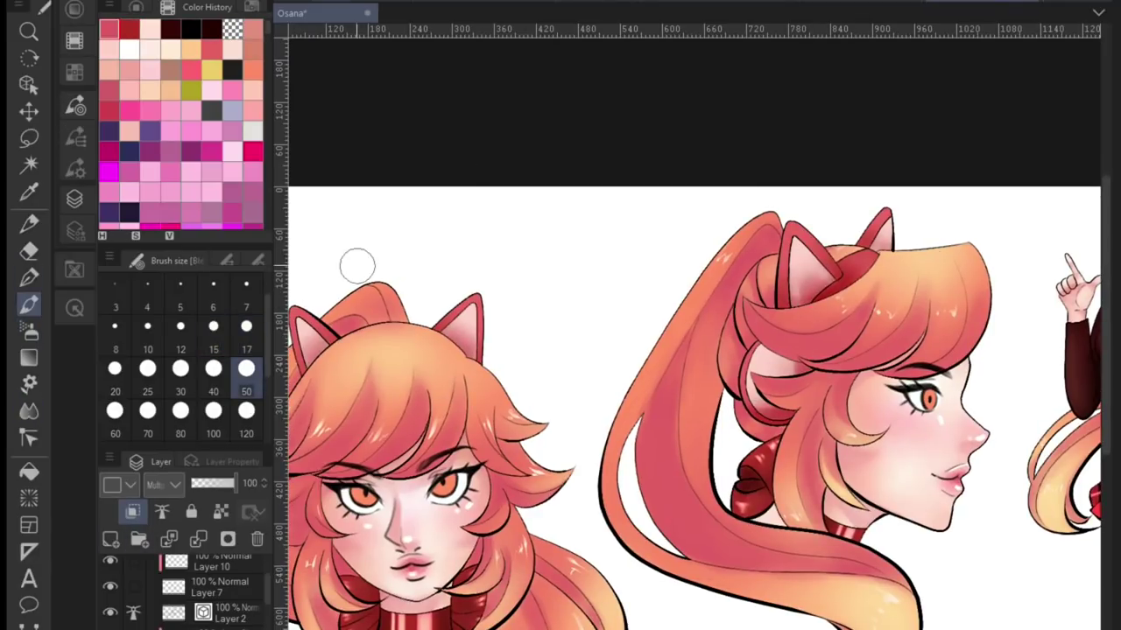
scroll(691, 394, down, 2)
scroll(692, 394, up, 3)
scroll(692, 394, down, 3)
scroll(692, 394, up, 3)
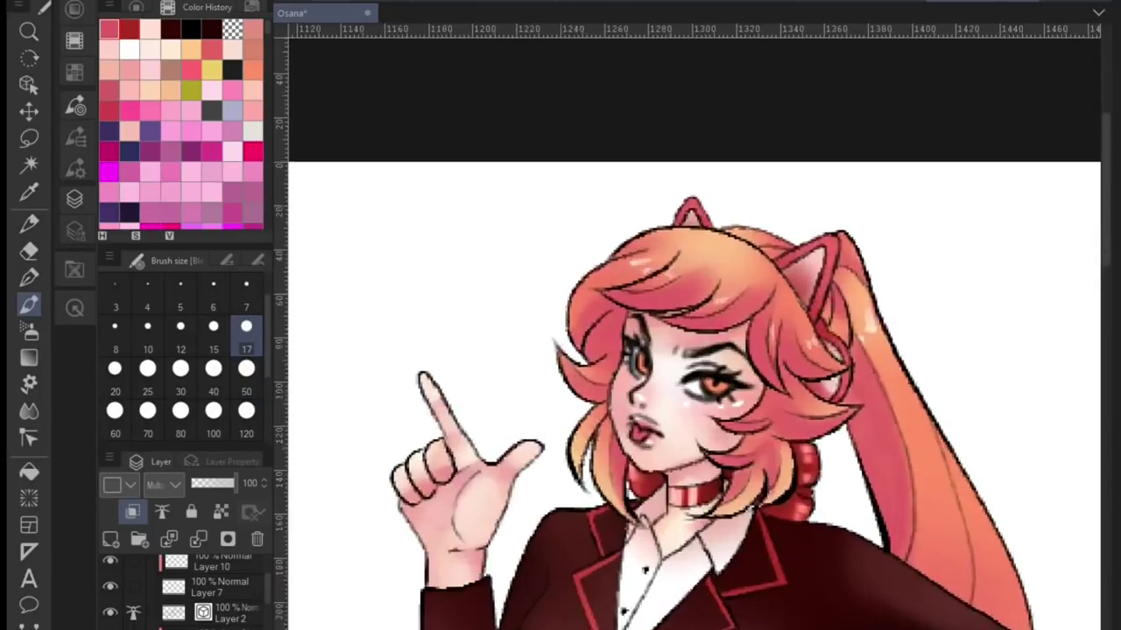
scroll(691, 394, down, 1)
Clean up the shading on the Multiply layer above the Normal layers with the soft eraser at size 17
key(p)
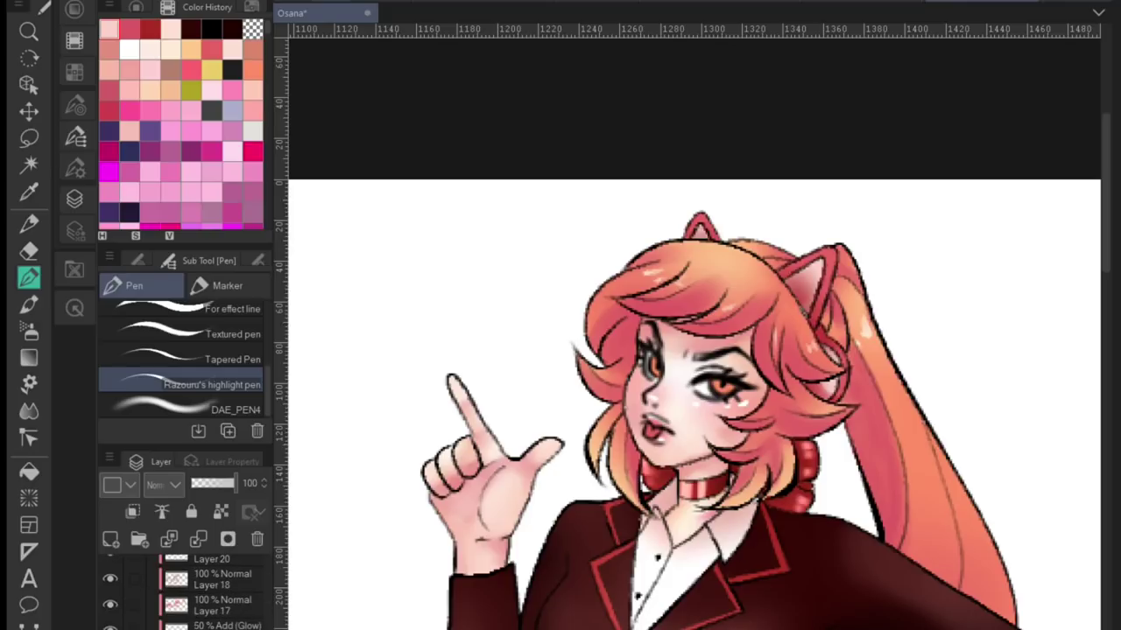
click(224, 611)
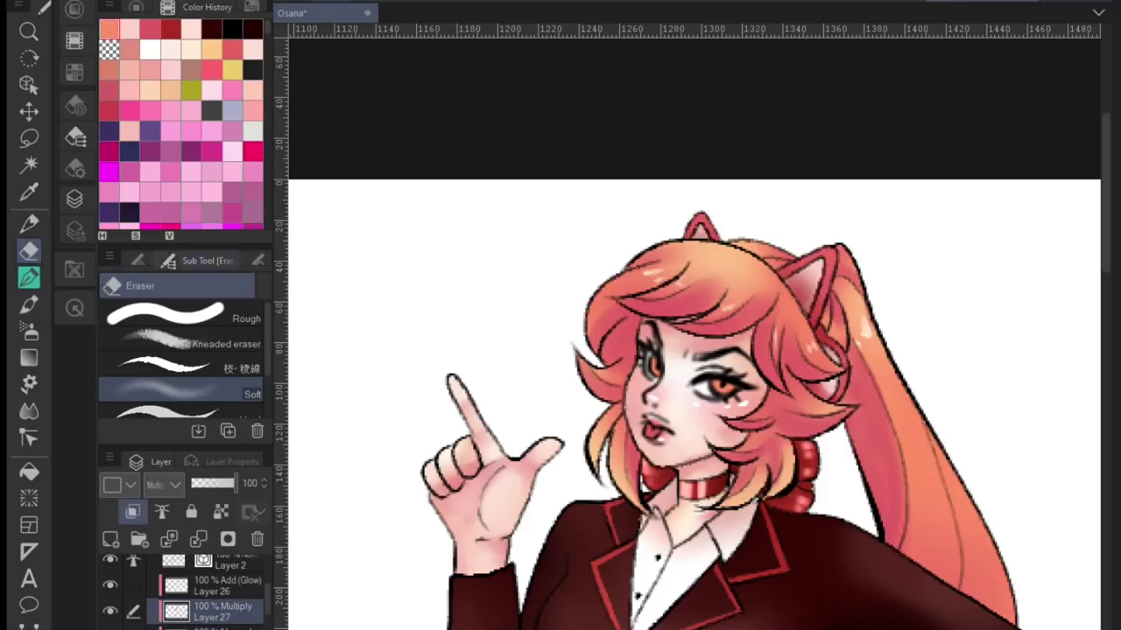
key(e)
click(246, 327)
scroll(692, 403, down, 3)
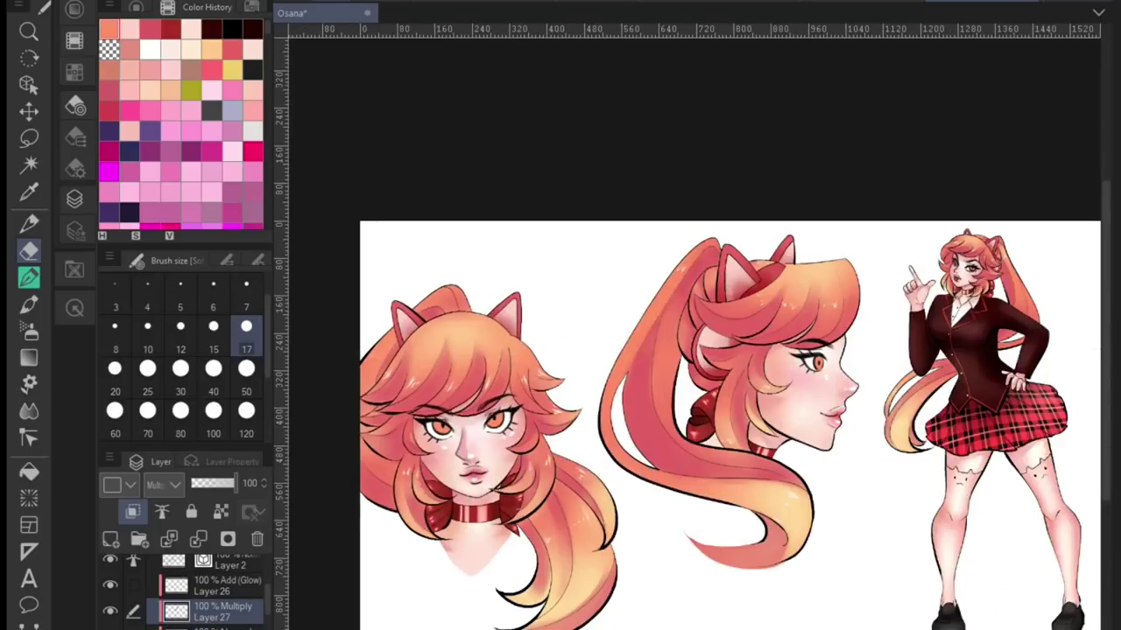
Paint pale highlights on the side-view head's cat ears and red hair tie on the Add (Glow) layer with the size 17 blending brush
click(223, 585)
key(p)
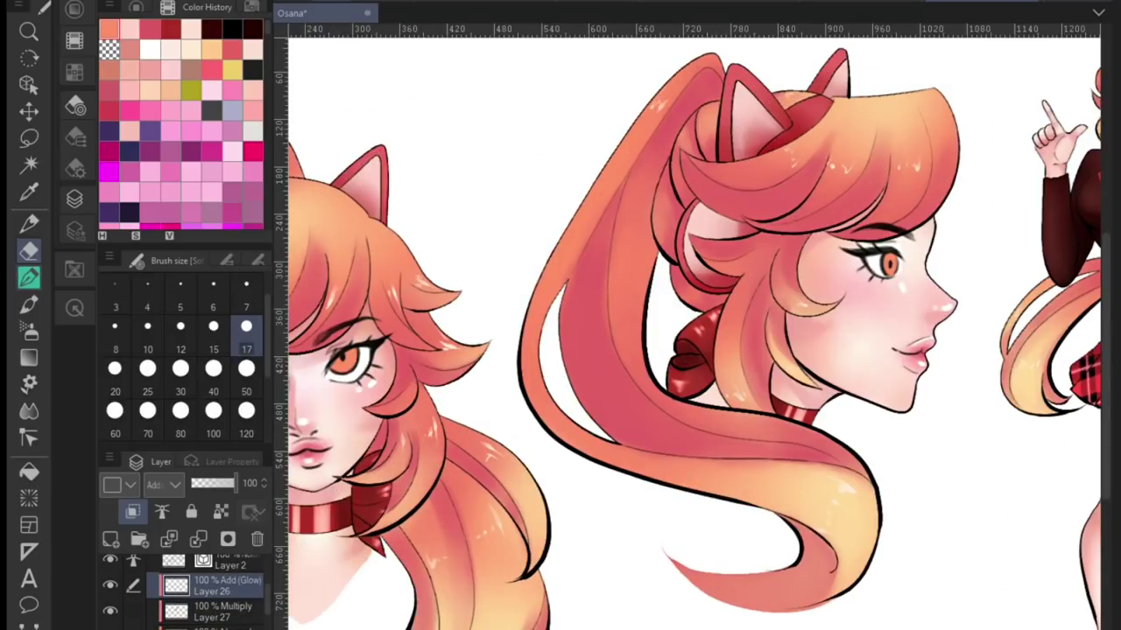
drag(737, 70, 779, 122)
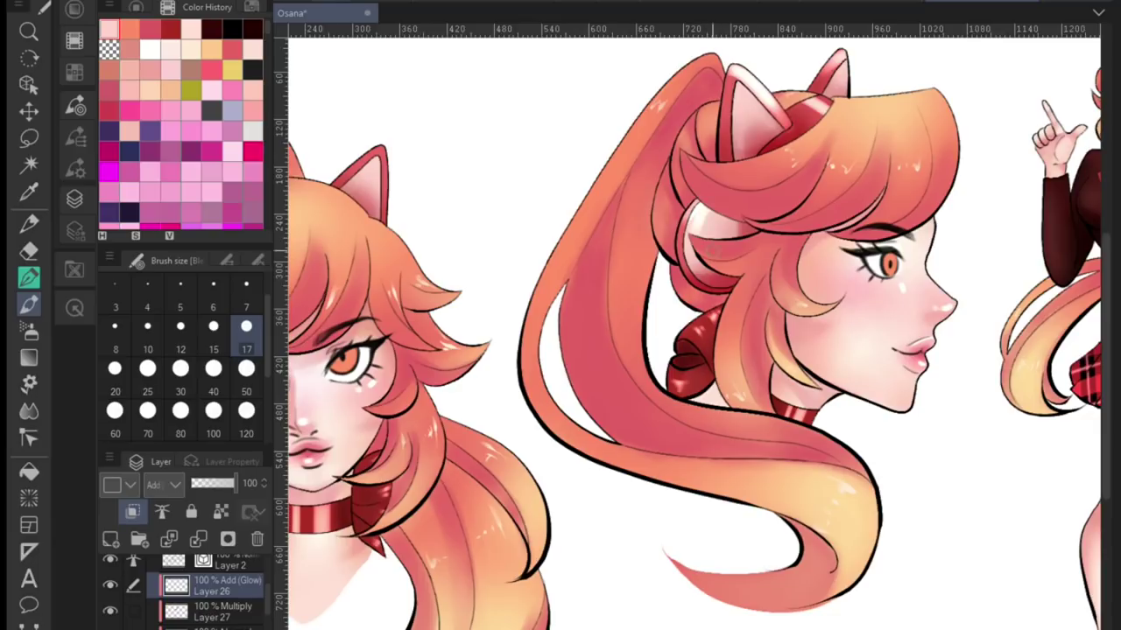
drag(716, 224, 845, 307)
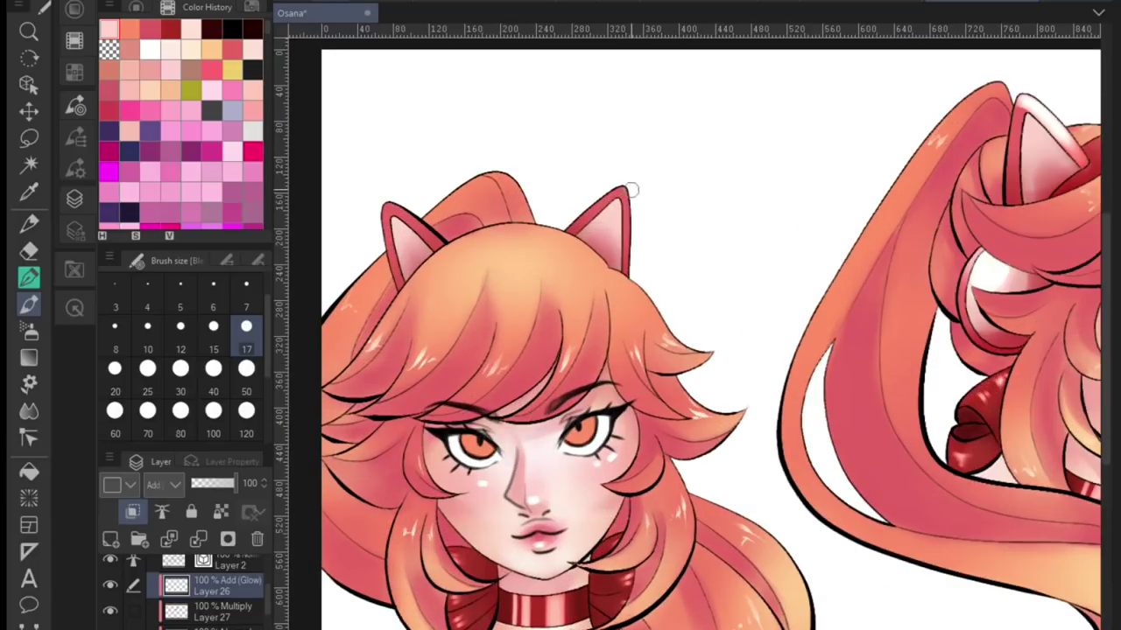
Highlight the cat-ear edges on the front-view head at size 17 and on the full-body figure at size 7
drag(428, 235, 411, 224)
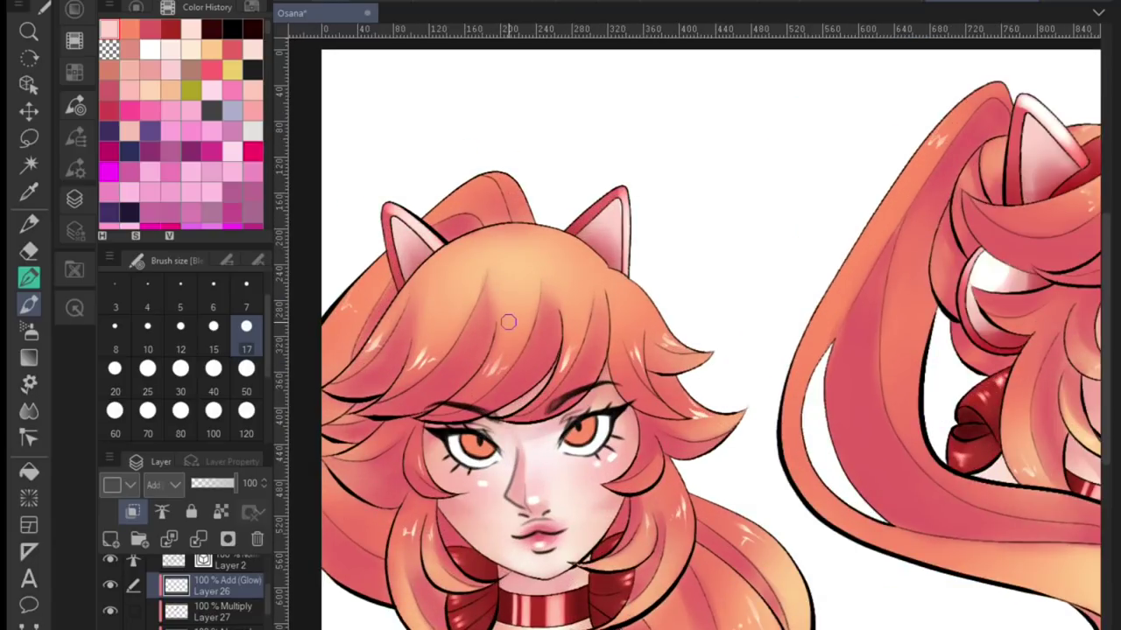
key(bracketleft)
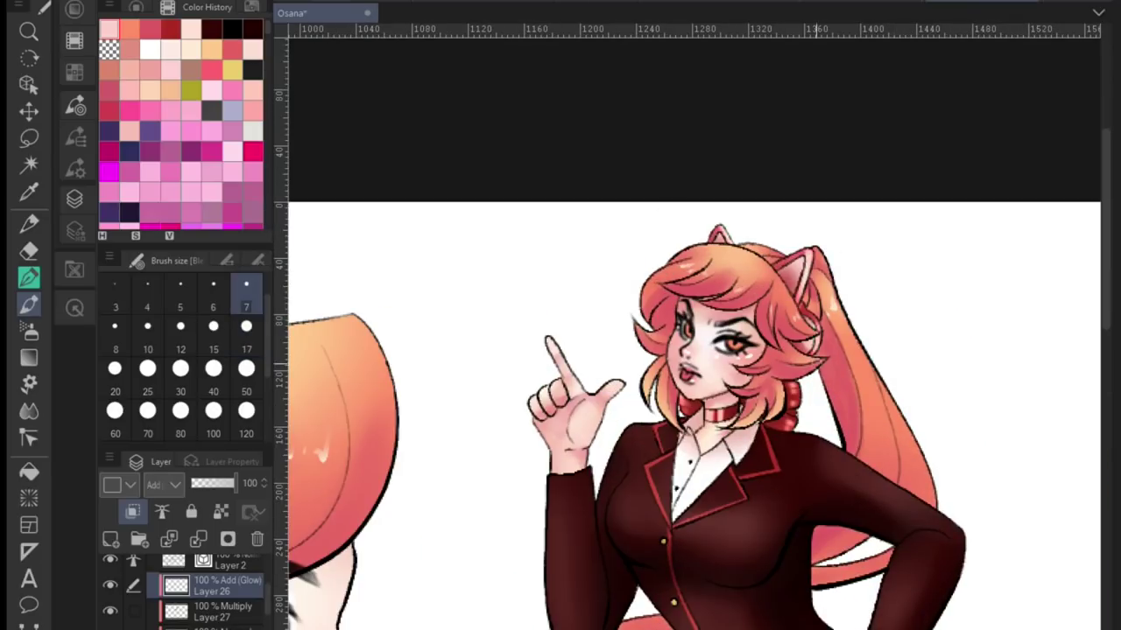
key(ctrl+0)
scroll(661, 368, up, 4)
key(bracketright)
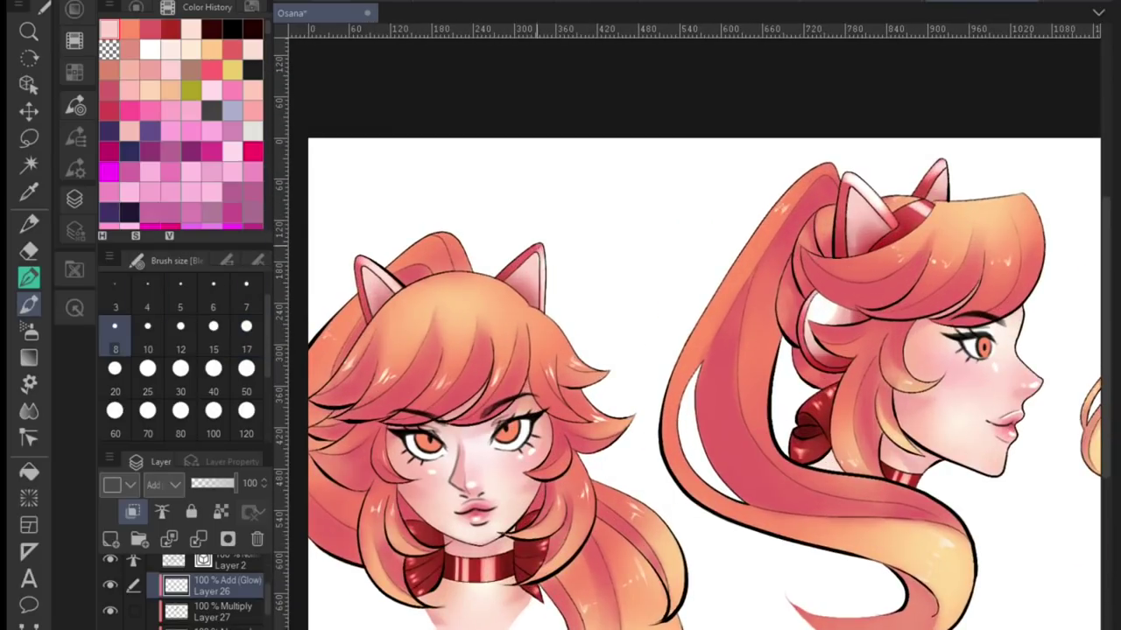
Airbrush a soft pale glow over the cat ears of the front-view and side-view heads at size 50
key(ctrl+0)
scroll(609, 412, up, 4)
key(bracketright)
key(bracketright)
key(bracketright)
key(bracketright)
key(bracketright)
key(bracketright)
key(bracketright)
key(bracketright)
key(bracketright)
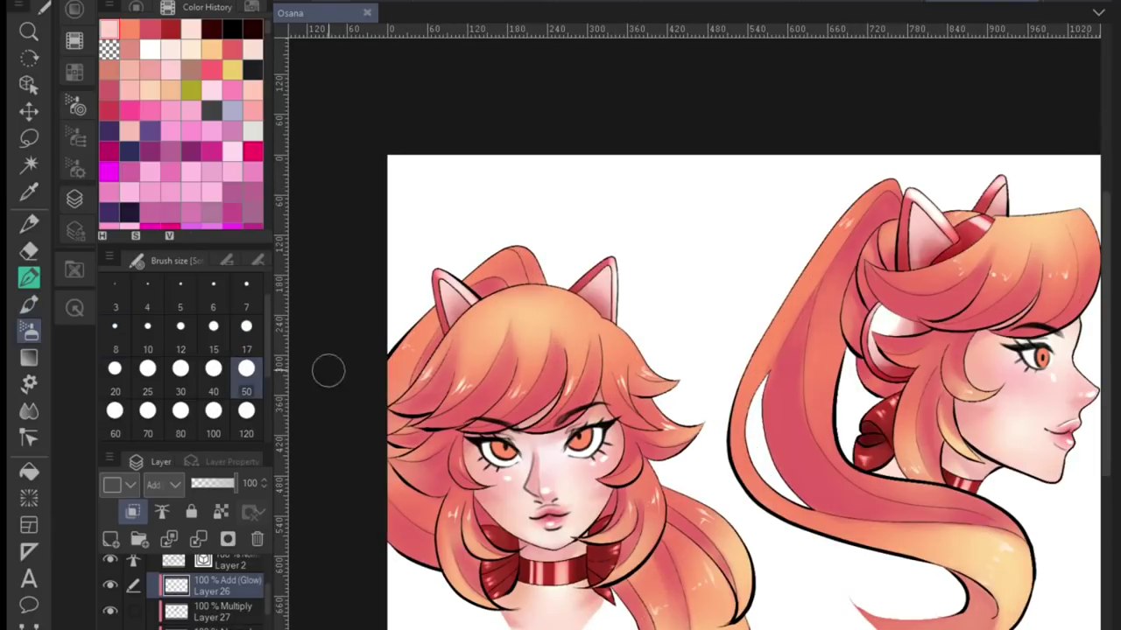
Airbrush a soft pale glow over the full-body figure's cat ears at size 17
key(ctrl+0)
scroll(876, 332, up, 4)
scroll(753, 263, up, 2)
key(bracketleft)
key(bracketleft)
key(bracketleft)
key(bracketleft)
key(bracketleft)
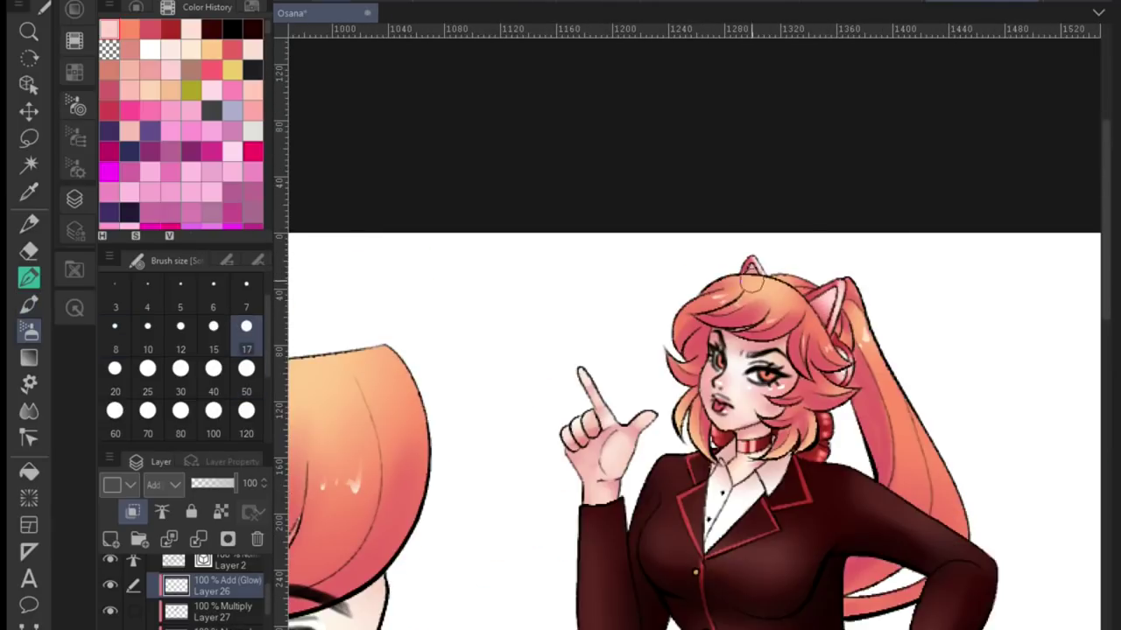
Examine the side-view head and the full-body figure for areas that still need correction
key(ctrl+0)
scroll(788, 350, up, 3)
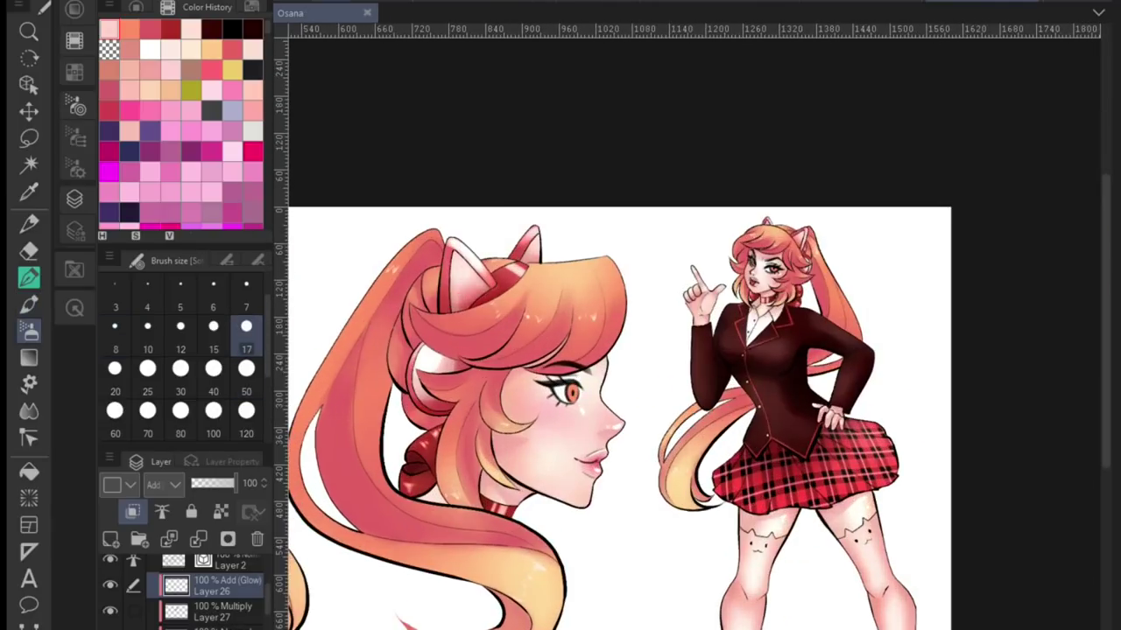
scroll(788, 350, up, 2)
key(e)
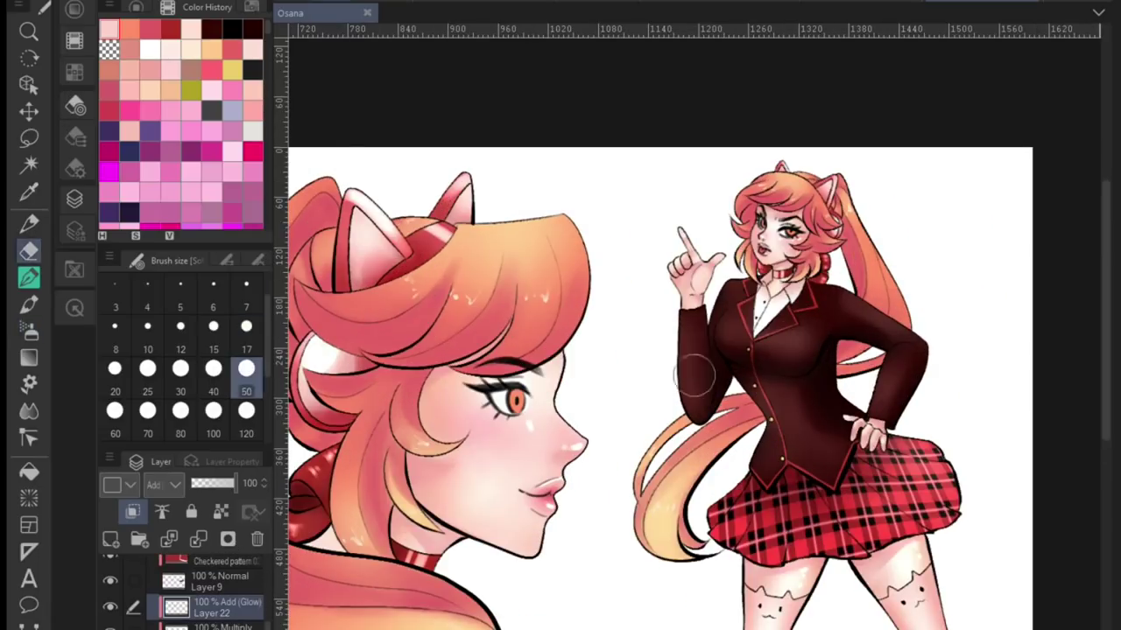
scroll(839, 402, down, 2)
scroll(839, 403, up, 1)
scroll(691, 350, up, 2)
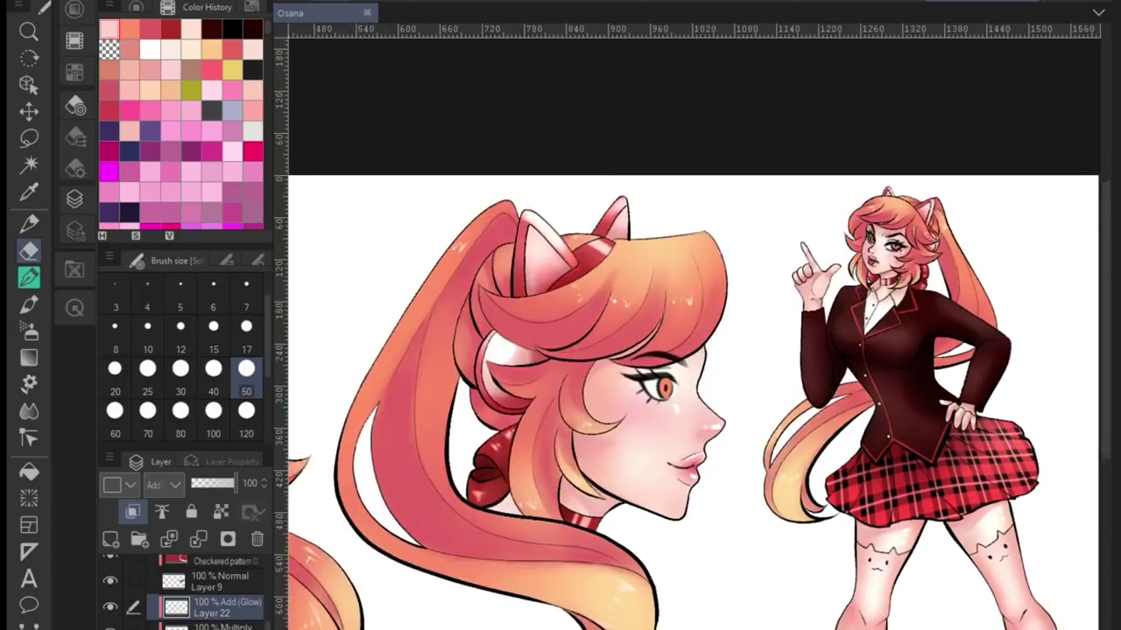
scroll(692, 351, up, 1)
Lasso the side-view head's eye on Layer 1 Copy and adjust it with a free transform
key(m)
drag(525, 333, 534, 438)
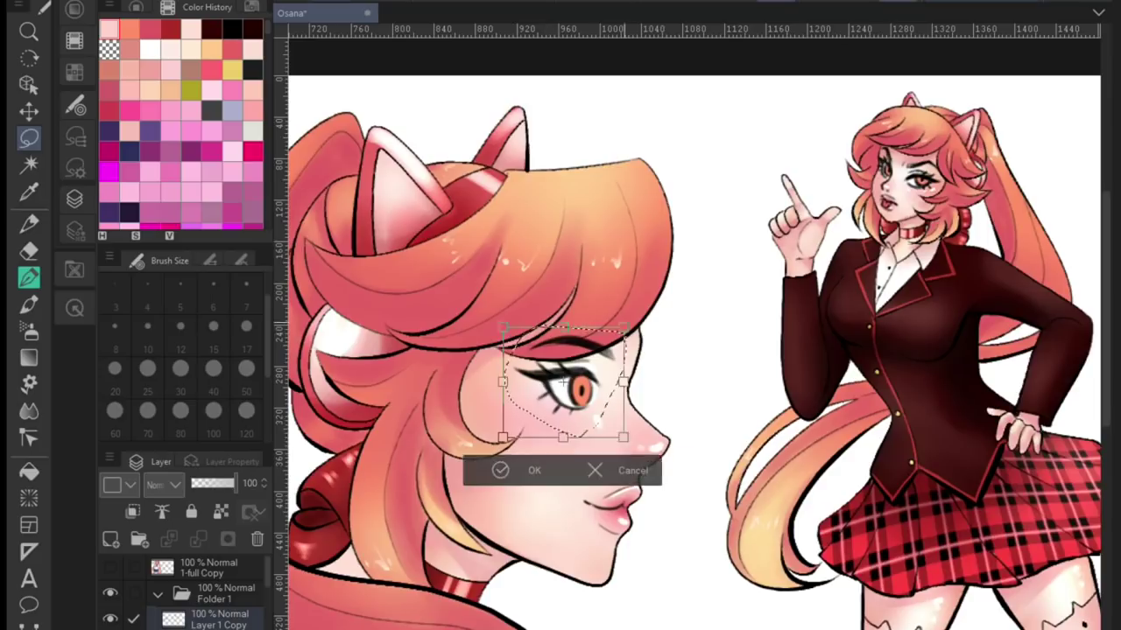
key(ctrl+d)
scroll(692, 351, down, 2)
scroll(691, 350, down, 2)
scroll(701, 399, up, 3)
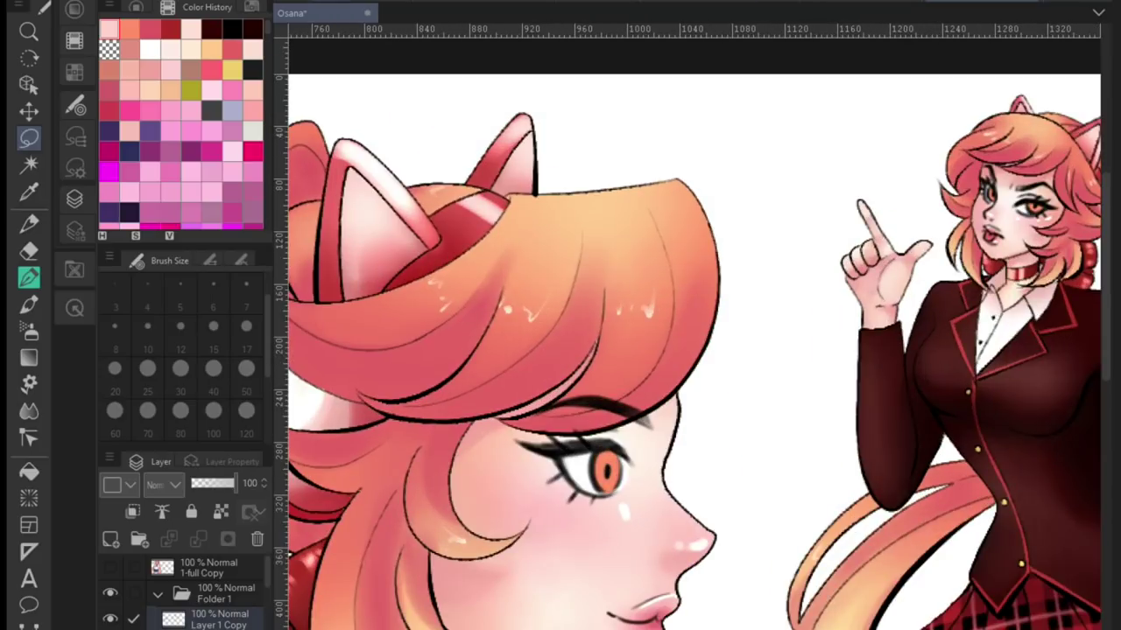
drag(668, 460, 665, 464)
scroll(671, 477, up, 3)
key(ctrl+d)
scroll(691, 350, down, 6)
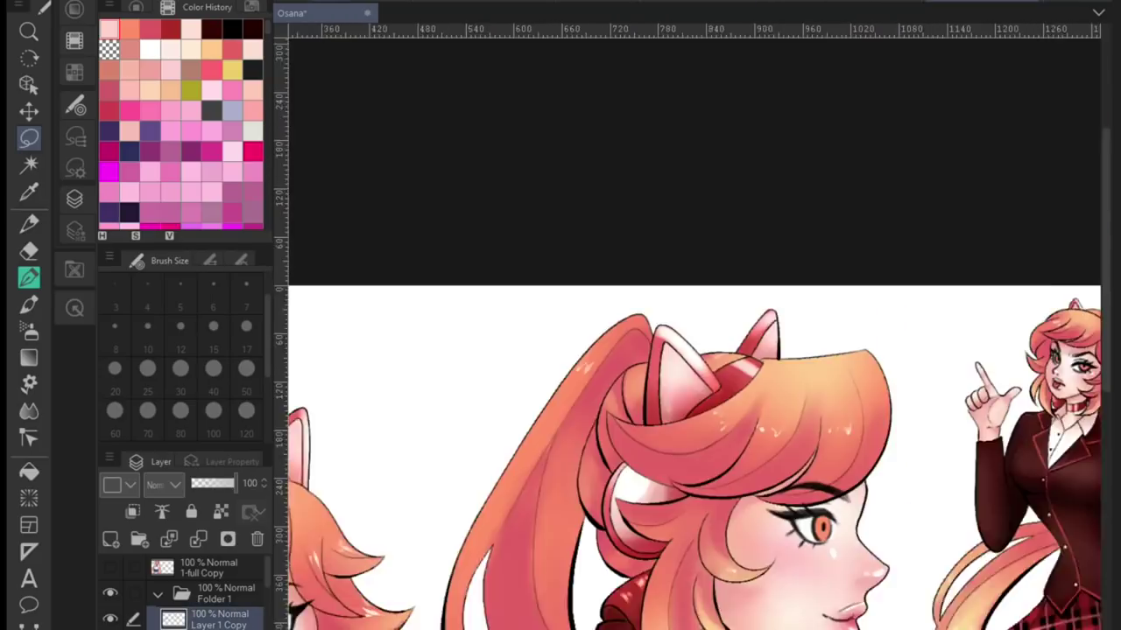
scroll(557, 407, up, 2)
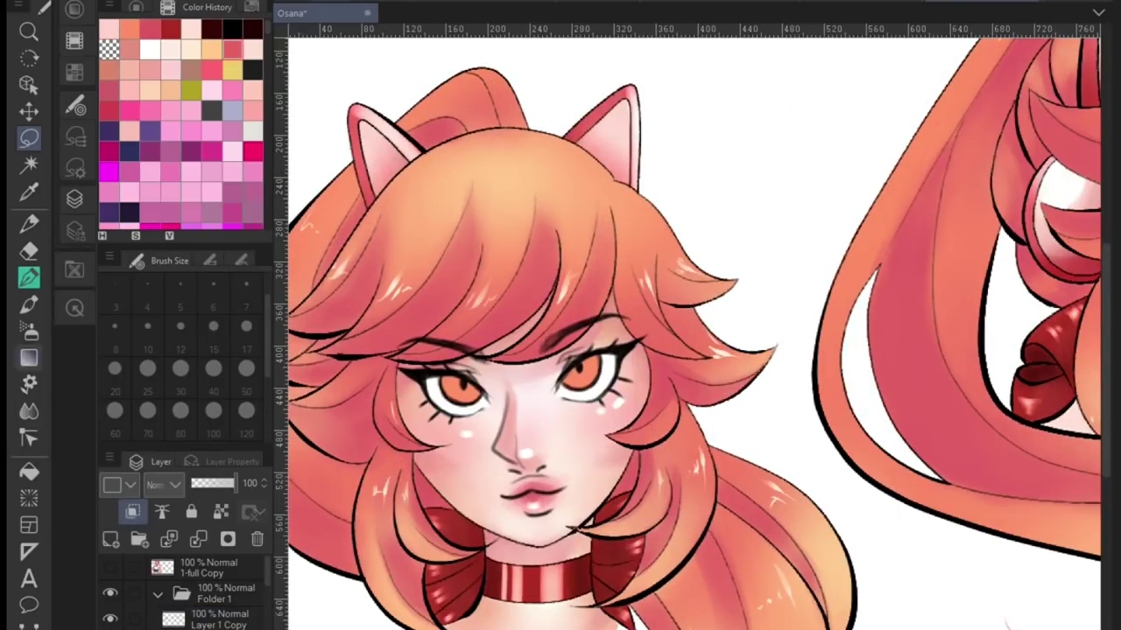
Shade the irises and upper eye whites soft red with the blending brush at sizes 25 and 10
click(29, 304)
click(147, 368)
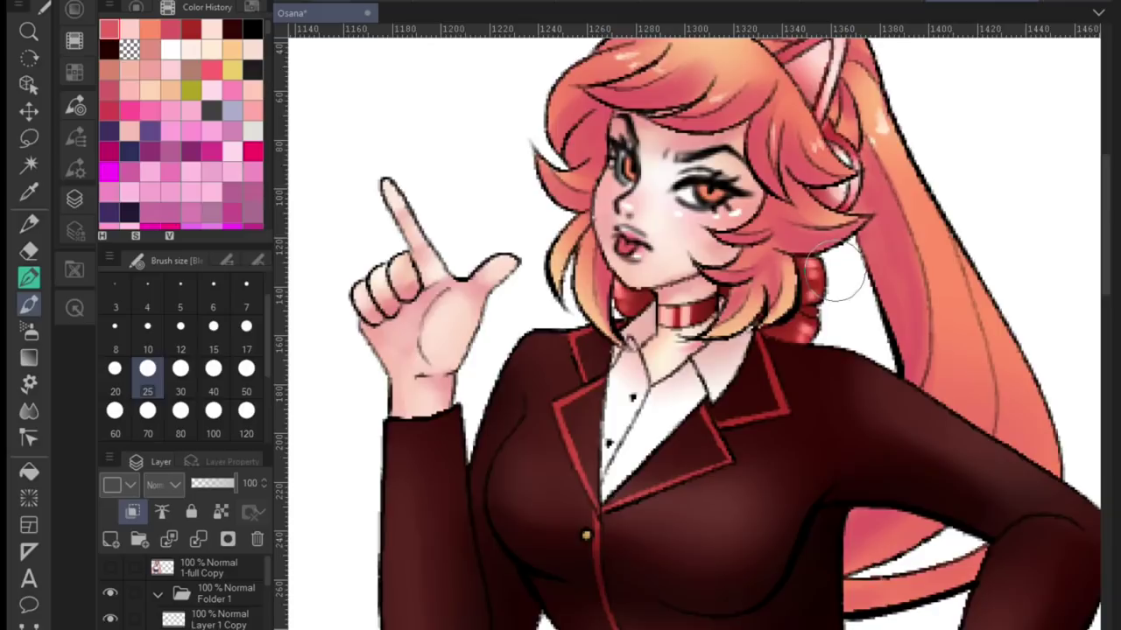
click(147, 325)
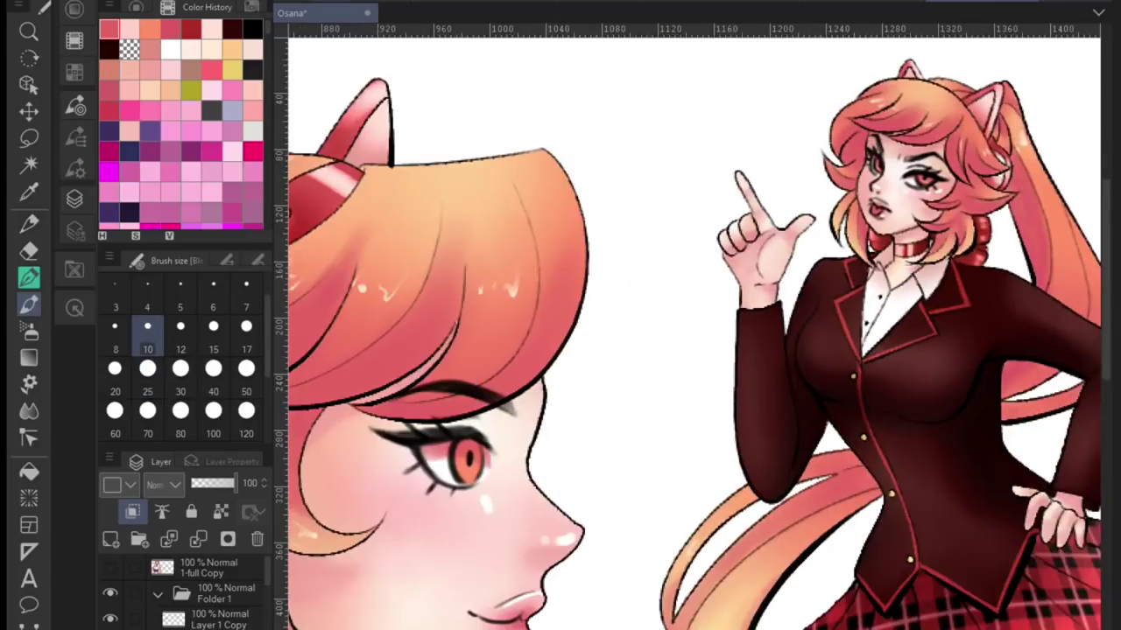
click(135, 7)
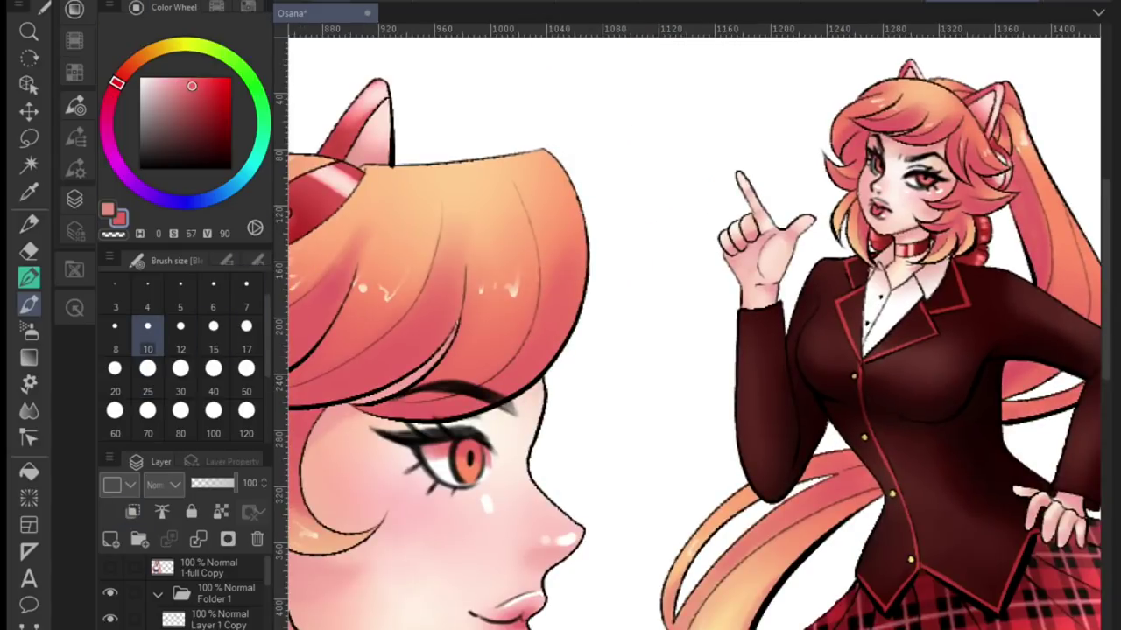
Deepen the iris shading at size 6, blend it at size 15, and darken around the pupils with H 355, S 65, V 61 at size 10
click(213, 289)
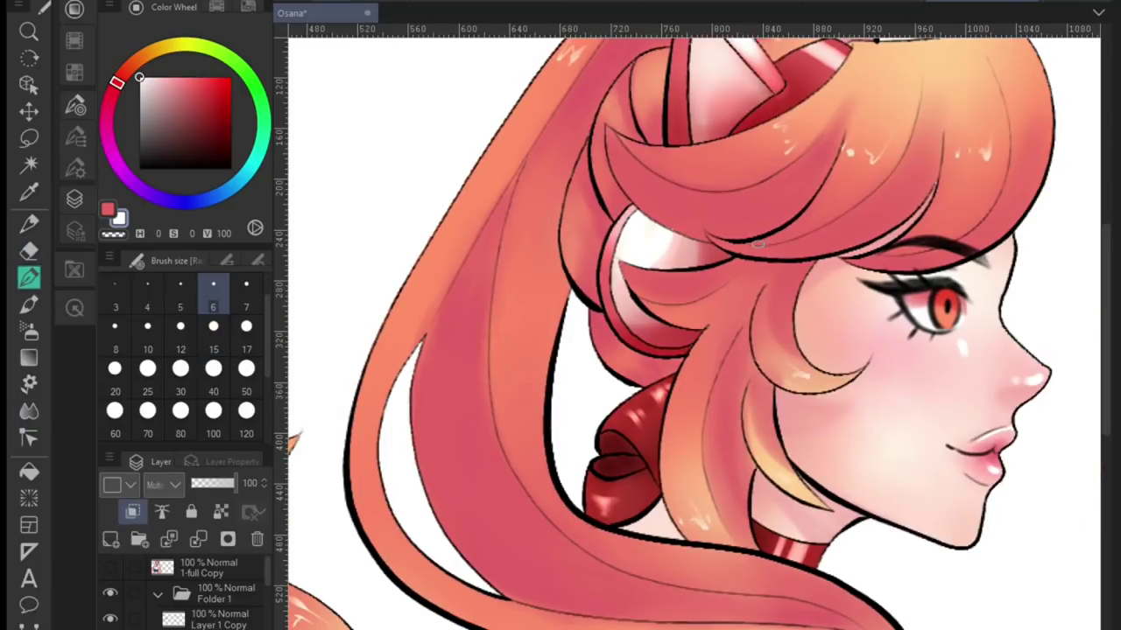
key(j)
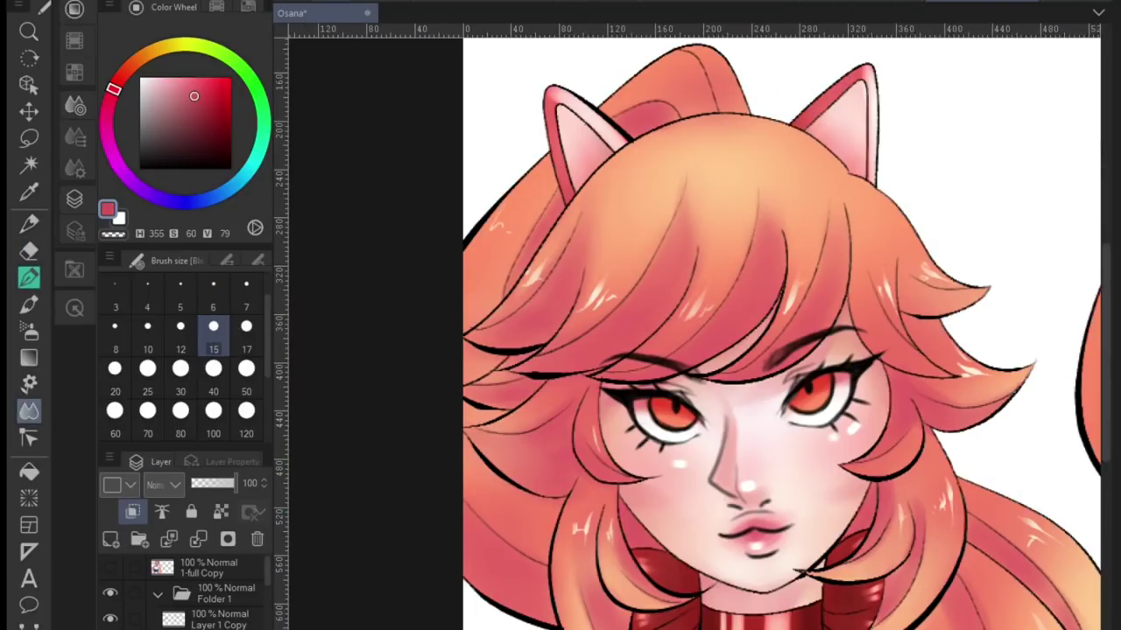
key(p)
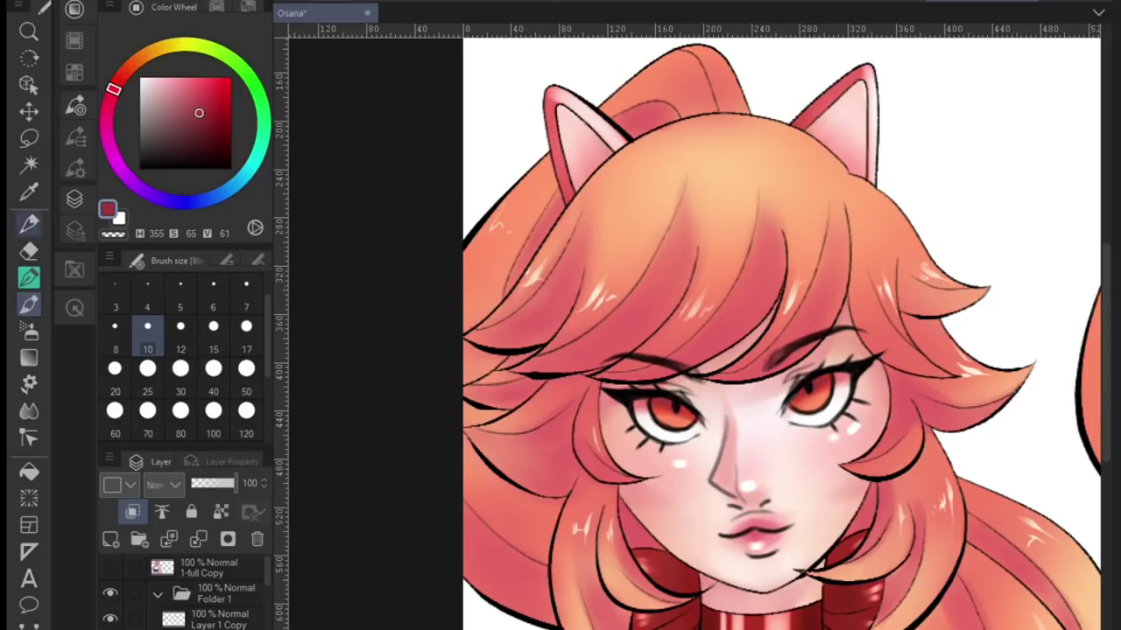
key(e)
key(p)
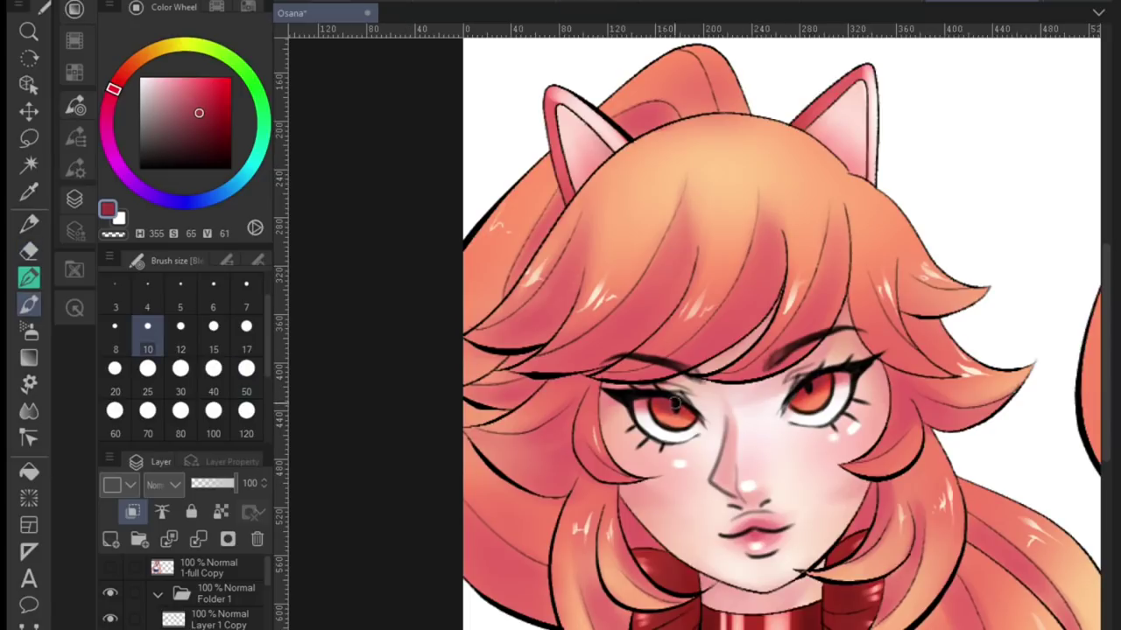
Paint a yellow glow in the lower irises in Add (Glow) mode, using size 17 for the front-view head and size 7 for the full-body figure
scroll(674, 401, right, 10)
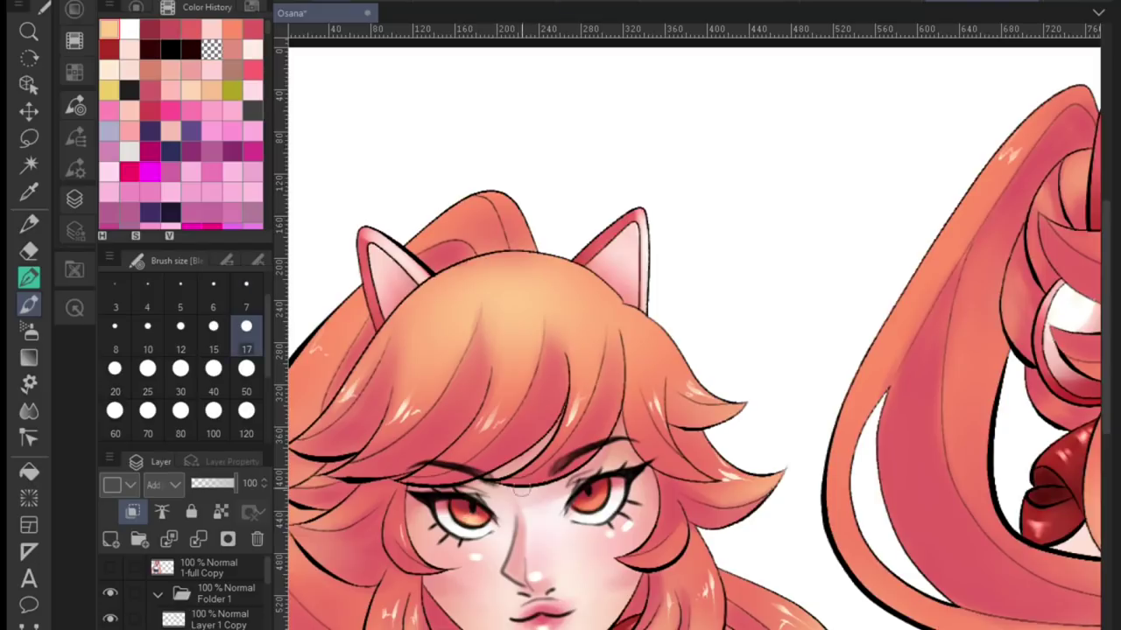
click(181, 326)
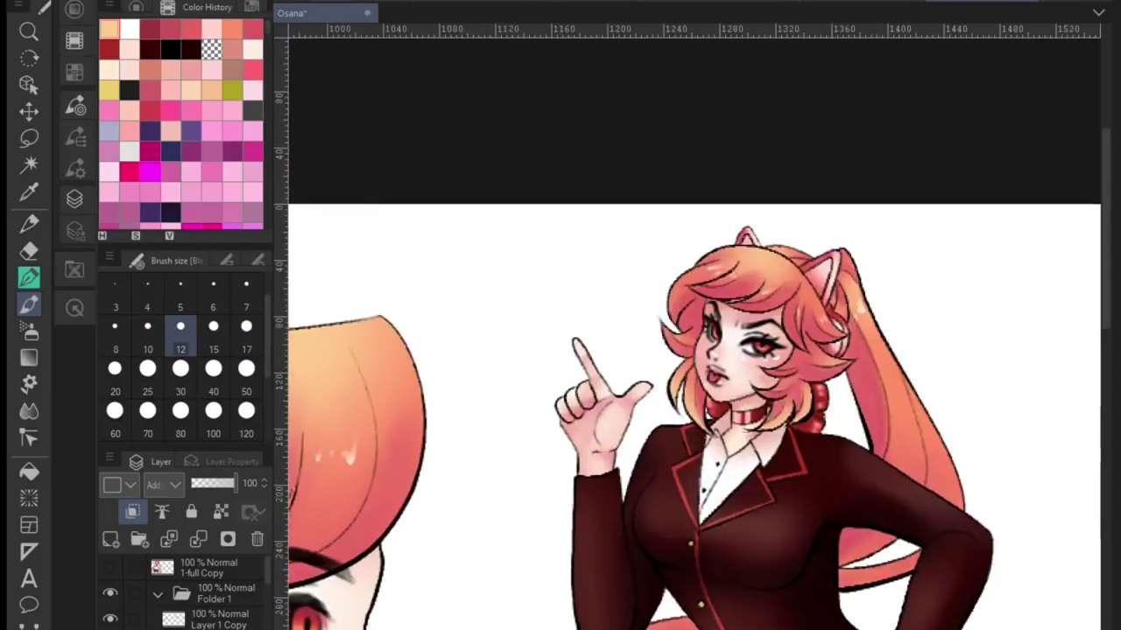
key(ctrl+plus)
click(246, 283)
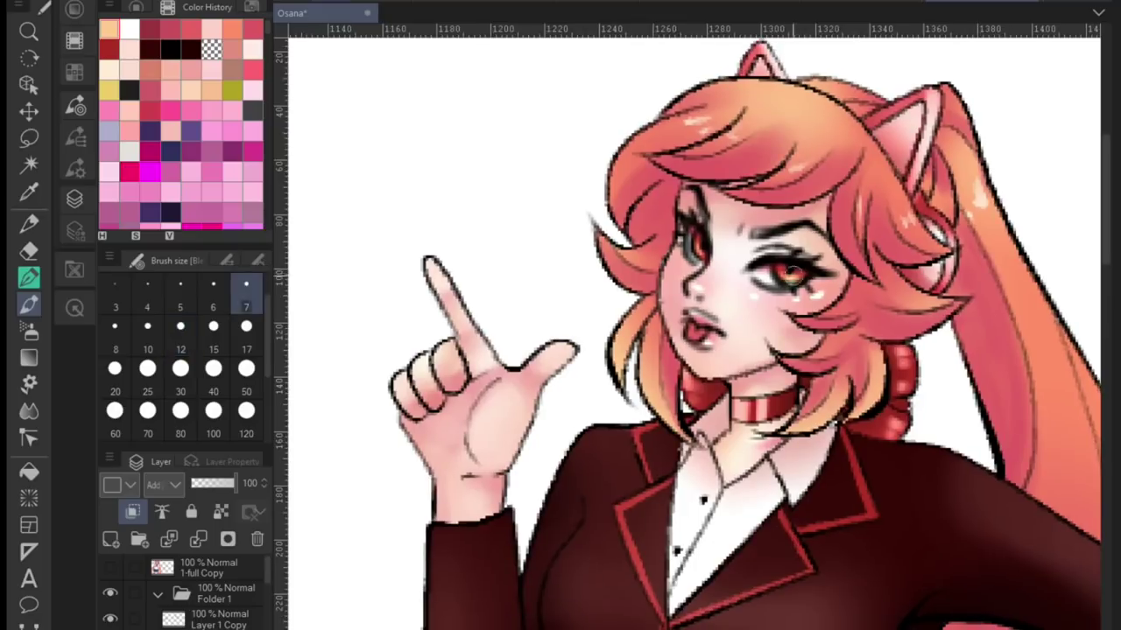
Draw fine glowing streaks in the irises of the front-view and side-view heads at size 6
click(212, 283)
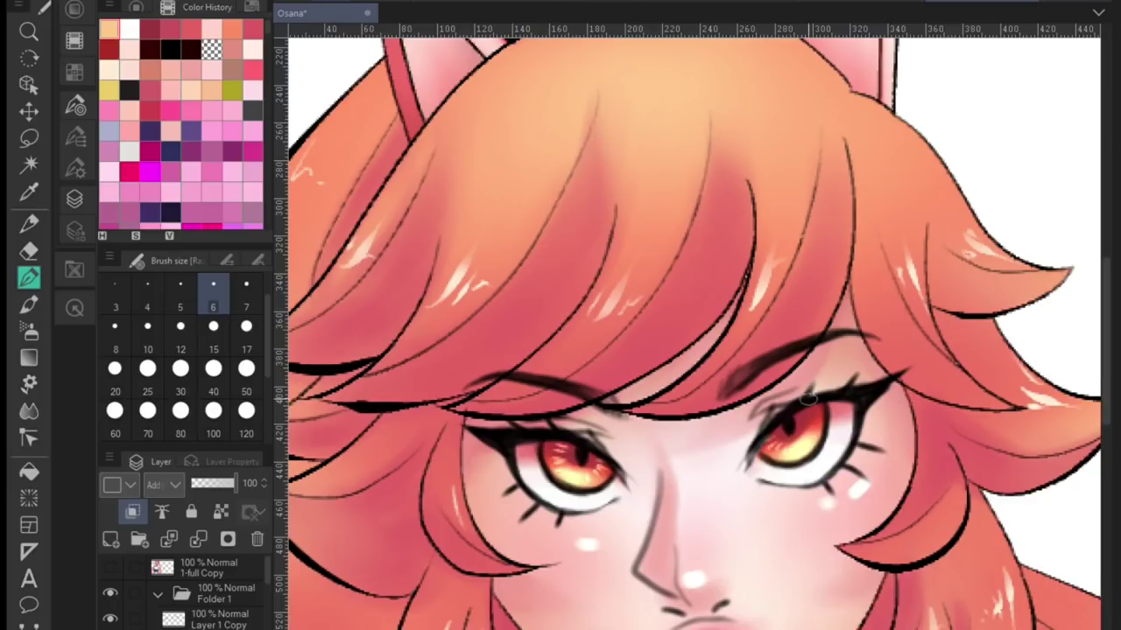
scroll(877, 310, up, 1)
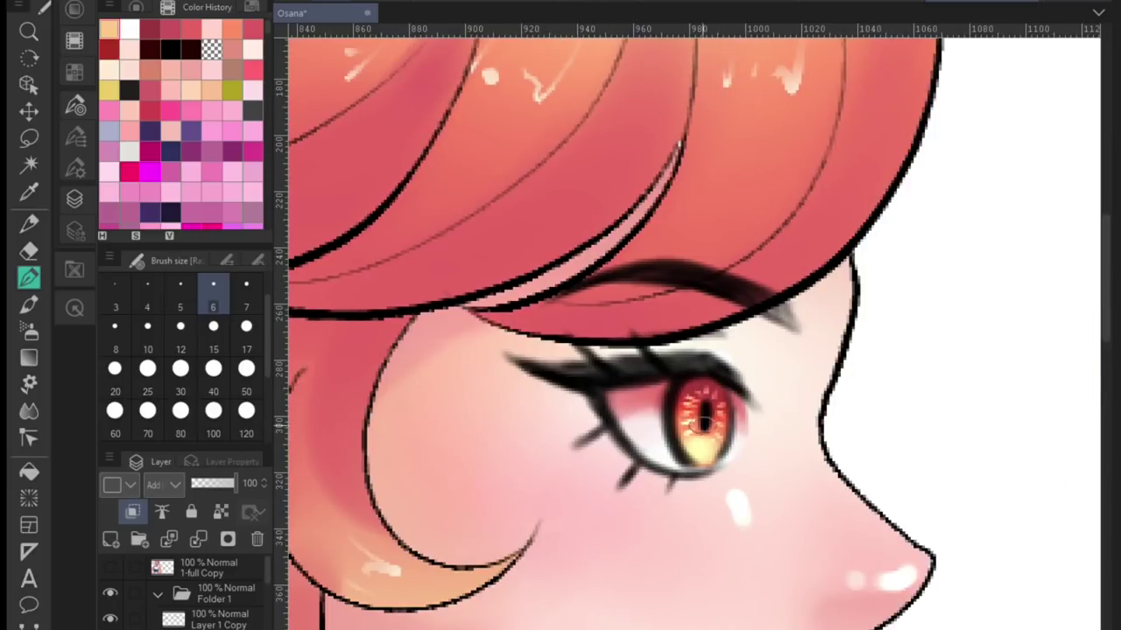
scroll(777, 384, down, 1)
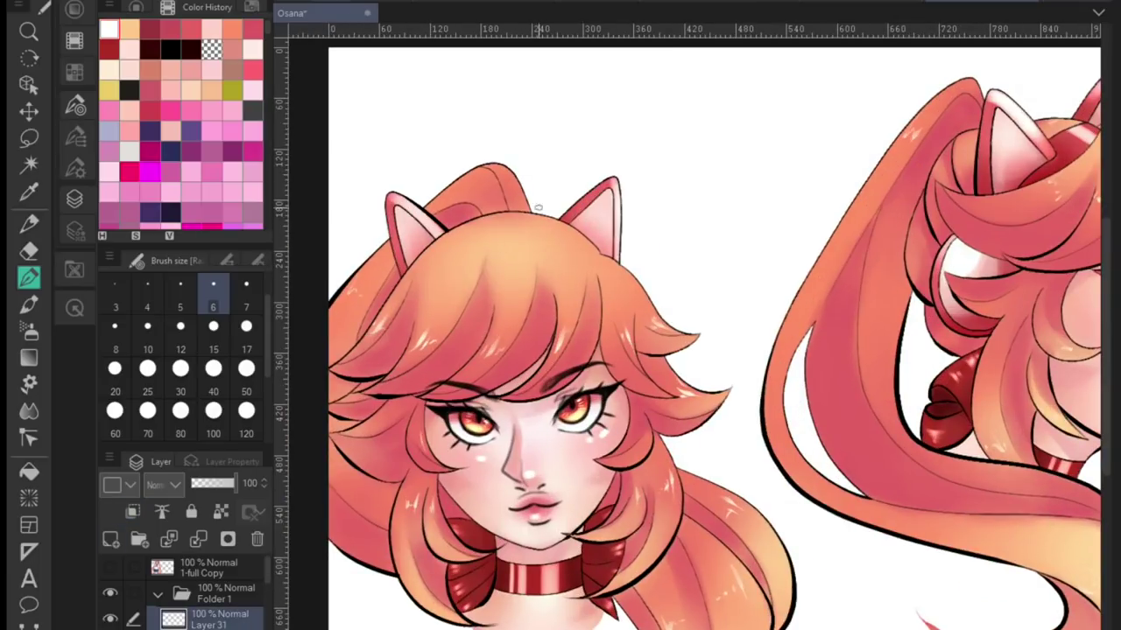
Add small white reflections to the front-view head's eyes on Normal Layer 31 at size 6
scroll(538, 207, down, 5)
scroll(832, 351, up, 6)
scroll(831, 350, down, 1)
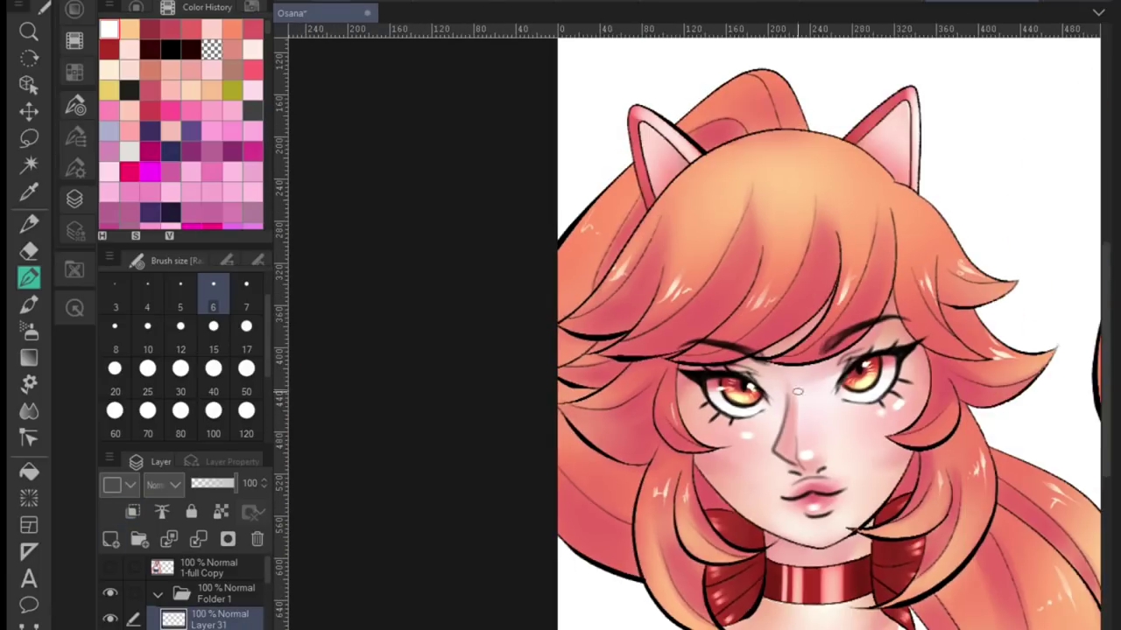
scroll(831, 351, down, 2)
scroll(626, 385, up, 4)
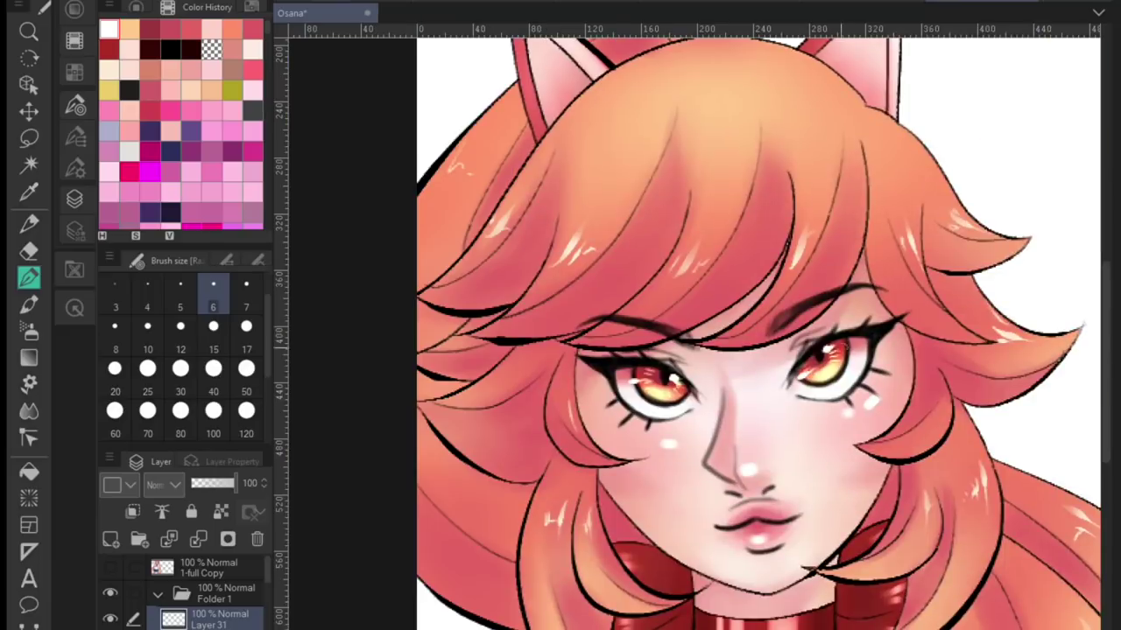
Add small white reflections to the eyes of the side-view head and the full-body figure at size 6
scroll(701, 350, right, 5)
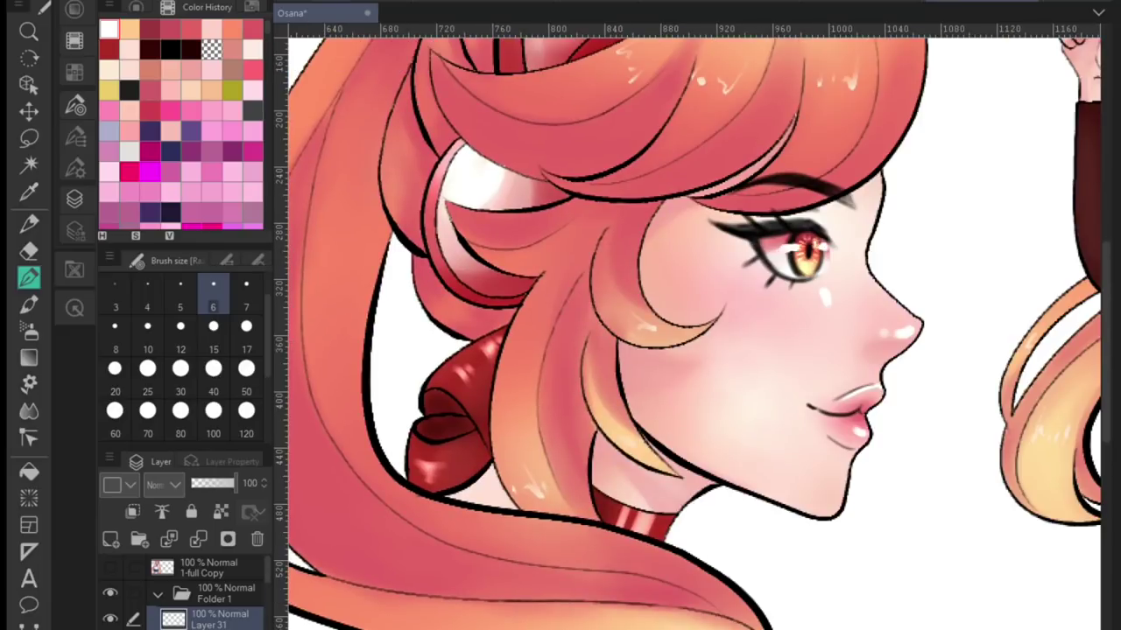
scroll(692, 332, down, 3)
scroll(692, 333, up, 3)
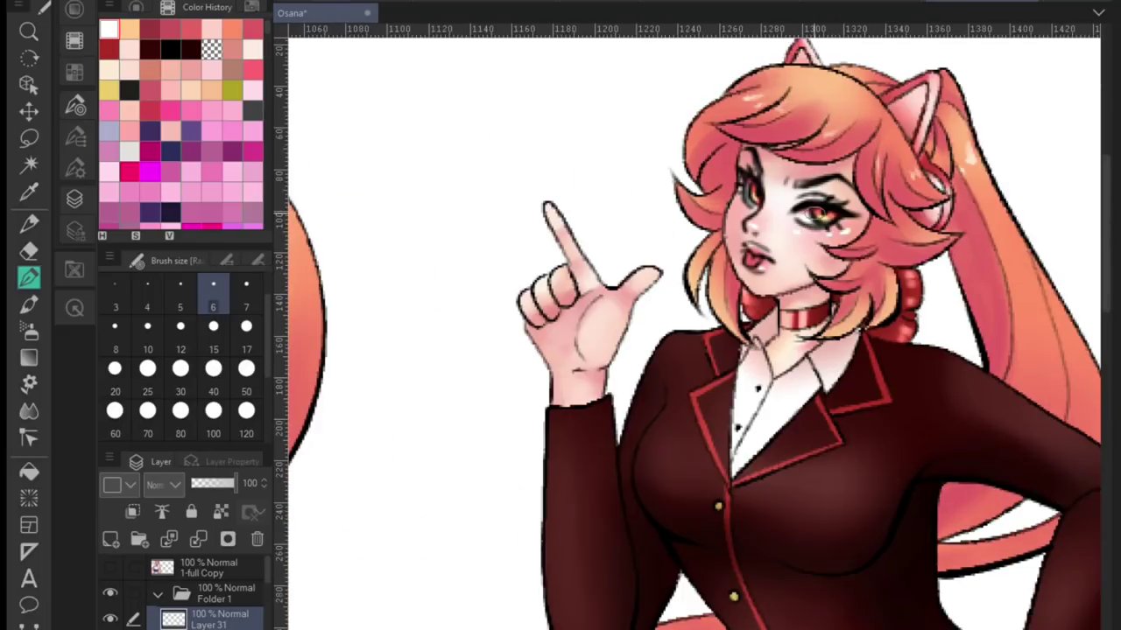
scroll(884, 434, down, 3)
scroll(946, 429, up, 3)
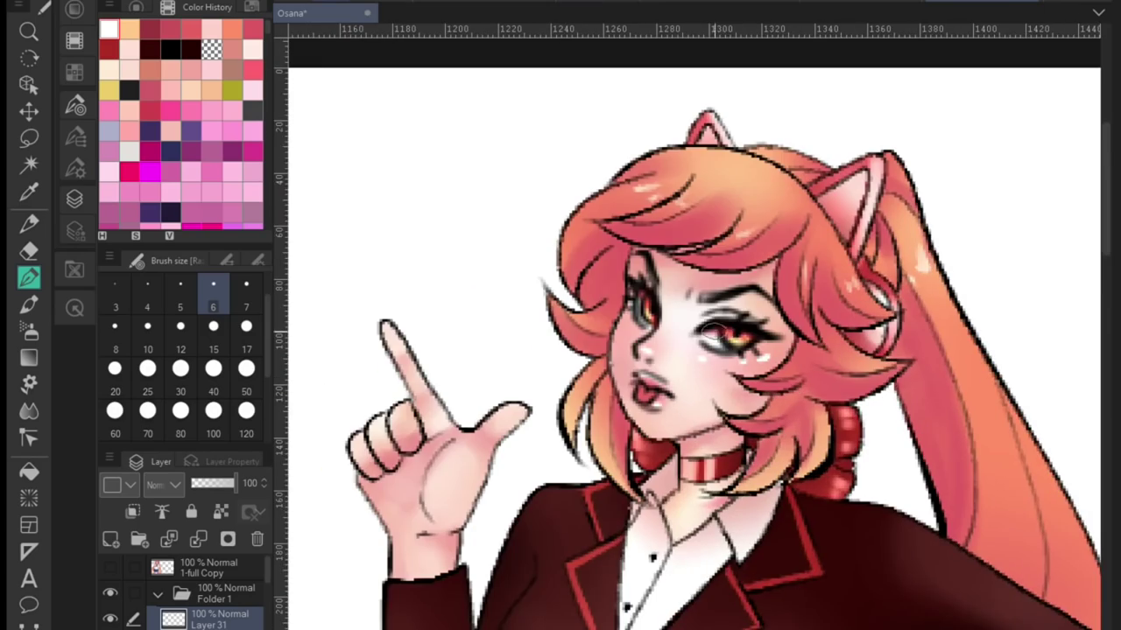
scroll(811, 113, down, 4)
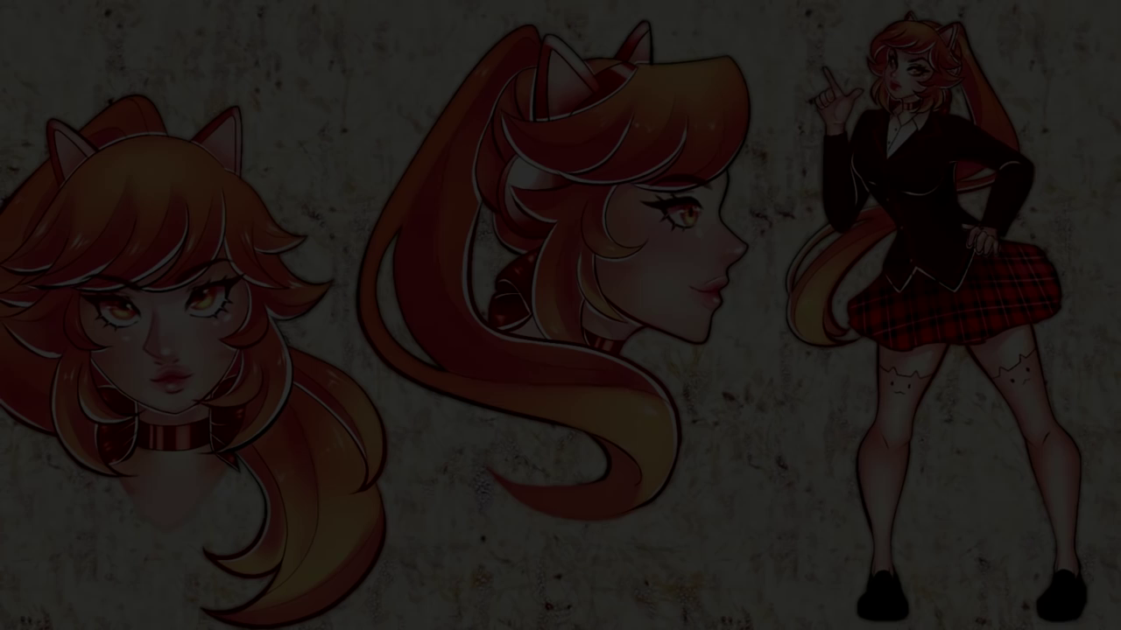